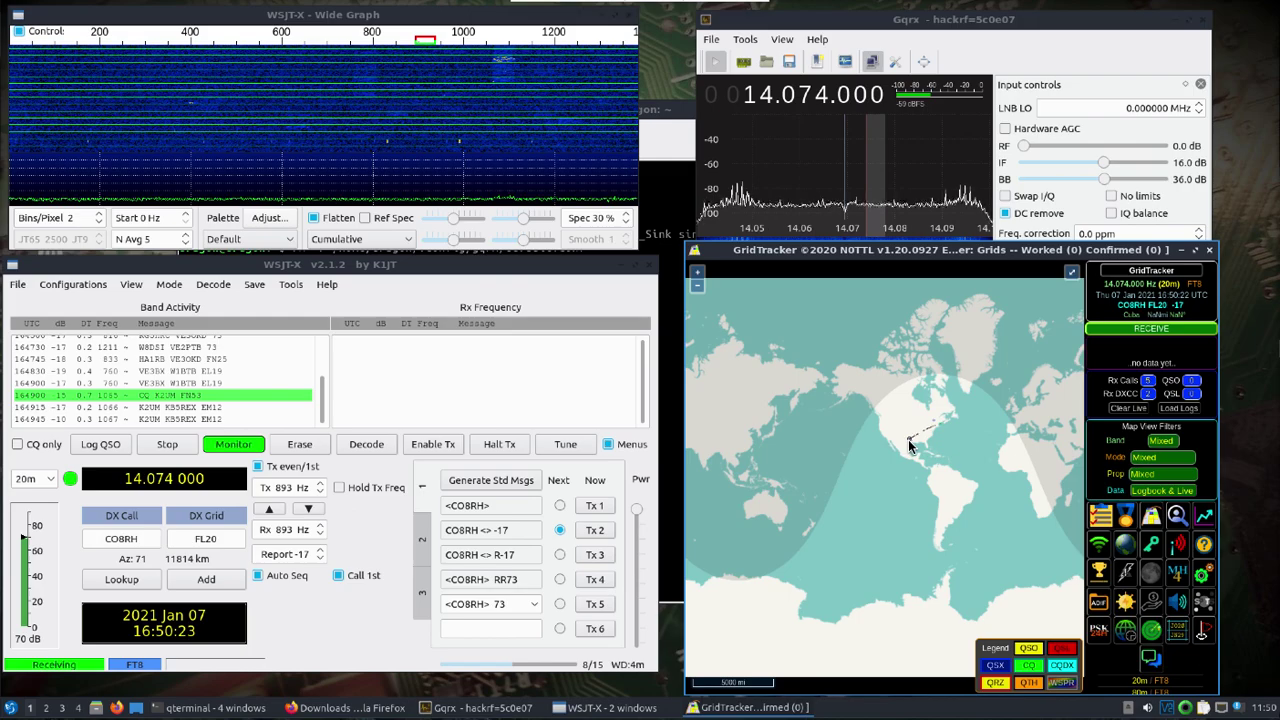
Step: Zoom the GridTracker map in on North America
scroll(920, 440, "up", 2)
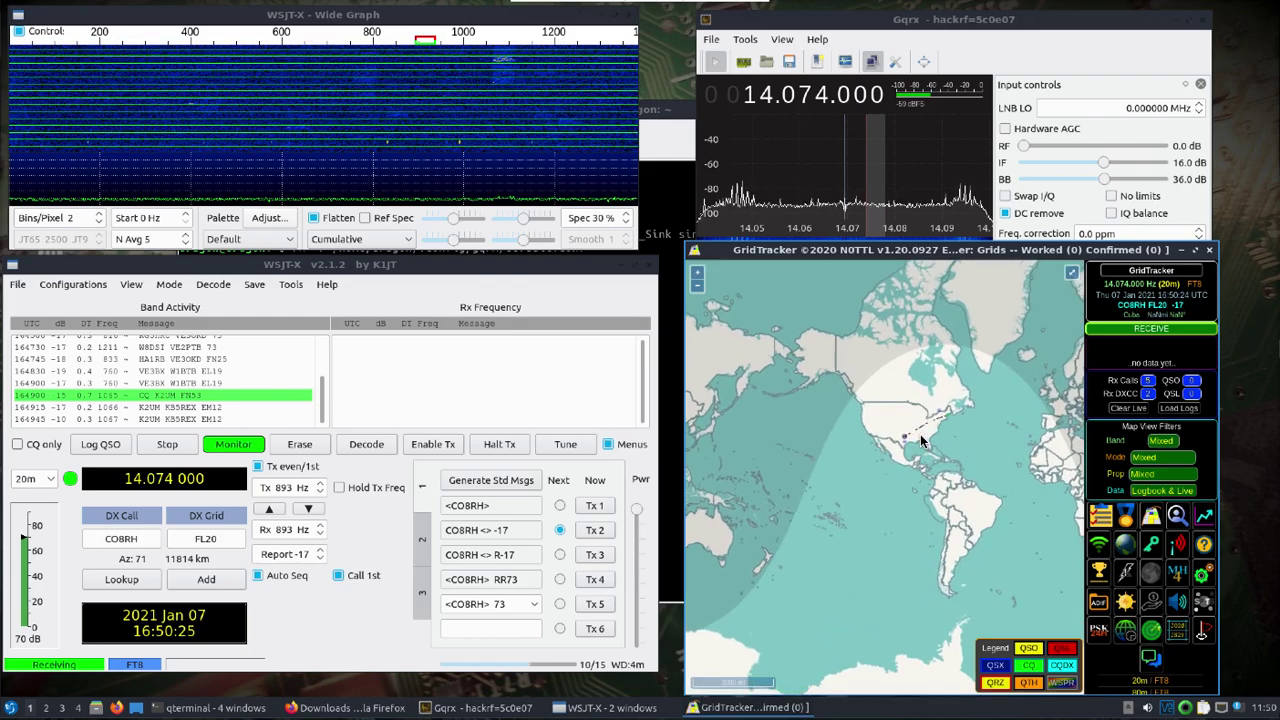
scroll(920, 433, "up", 2)
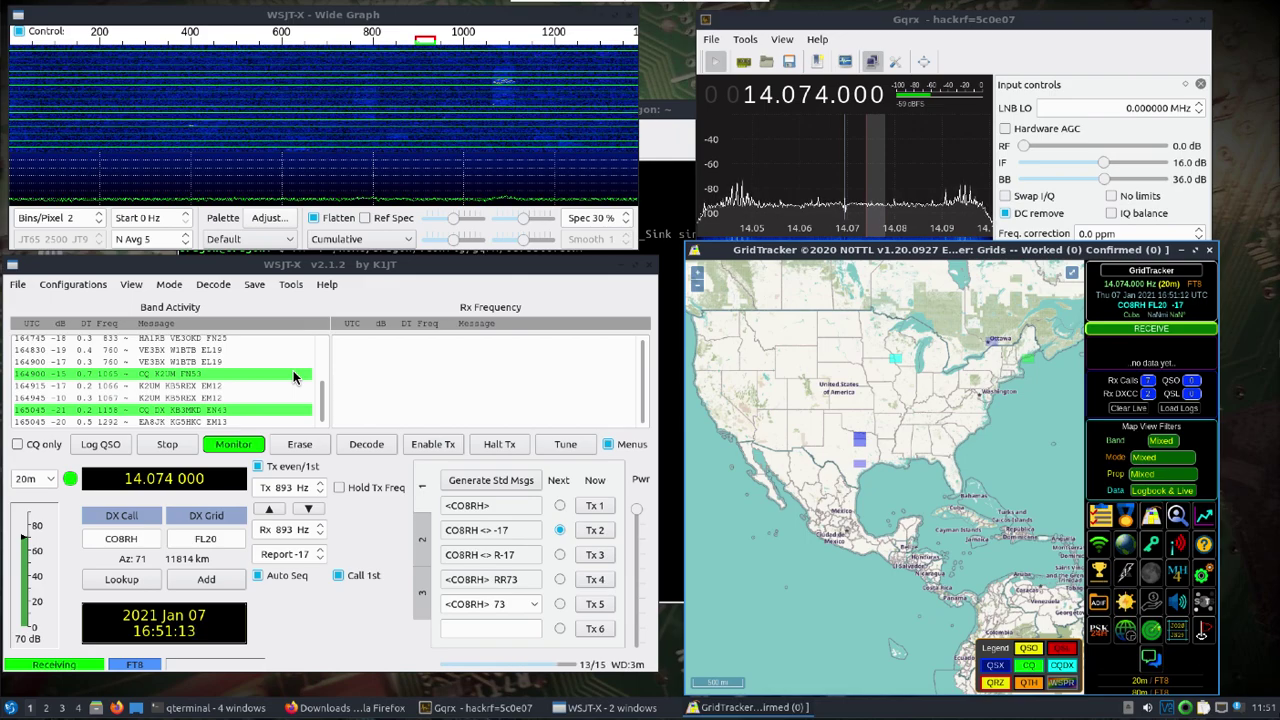
Step: Close GridTracker, WSJT-X and Gqrx so that only the terminal remains open
left_click(1209, 249)
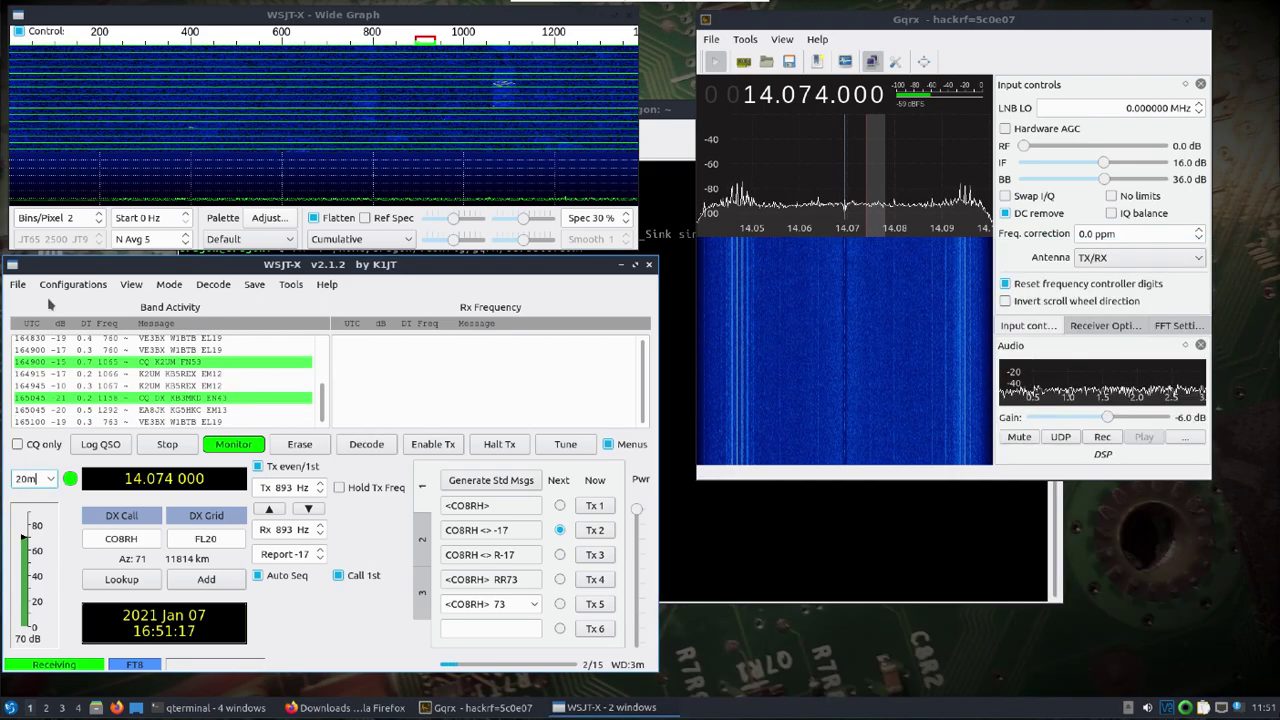
left_click(18, 284)
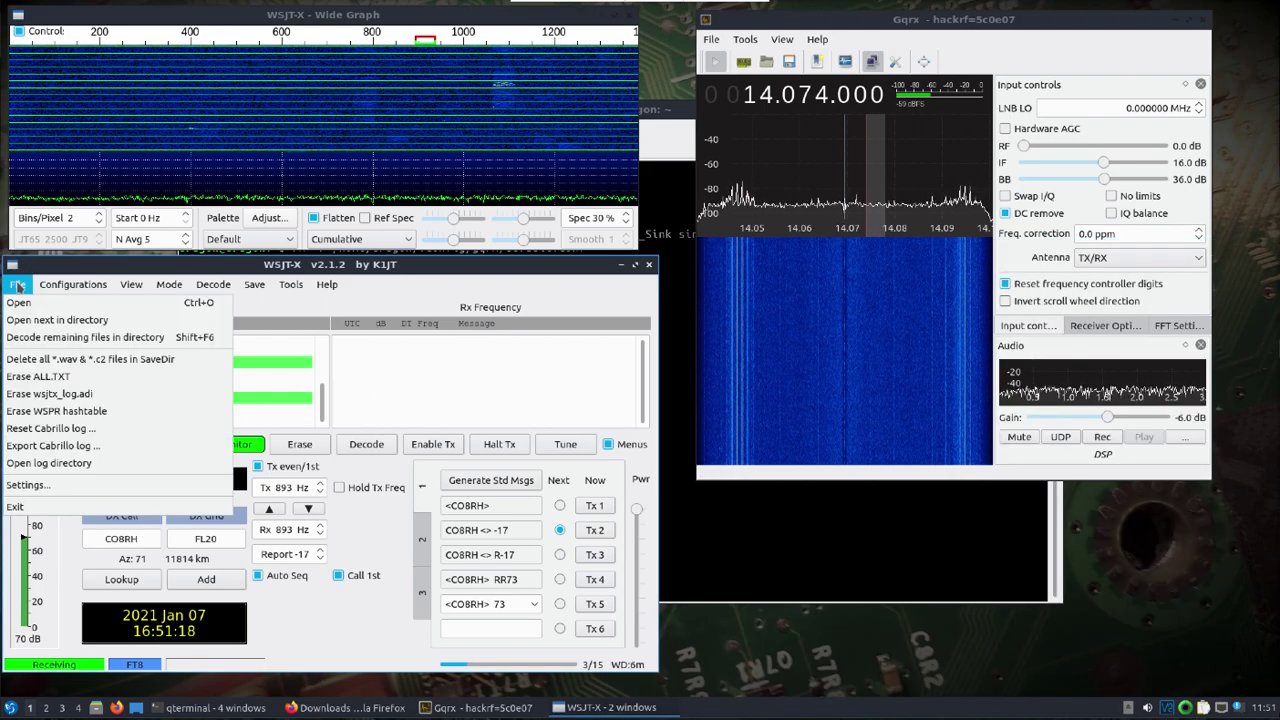
left_click(26, 507)
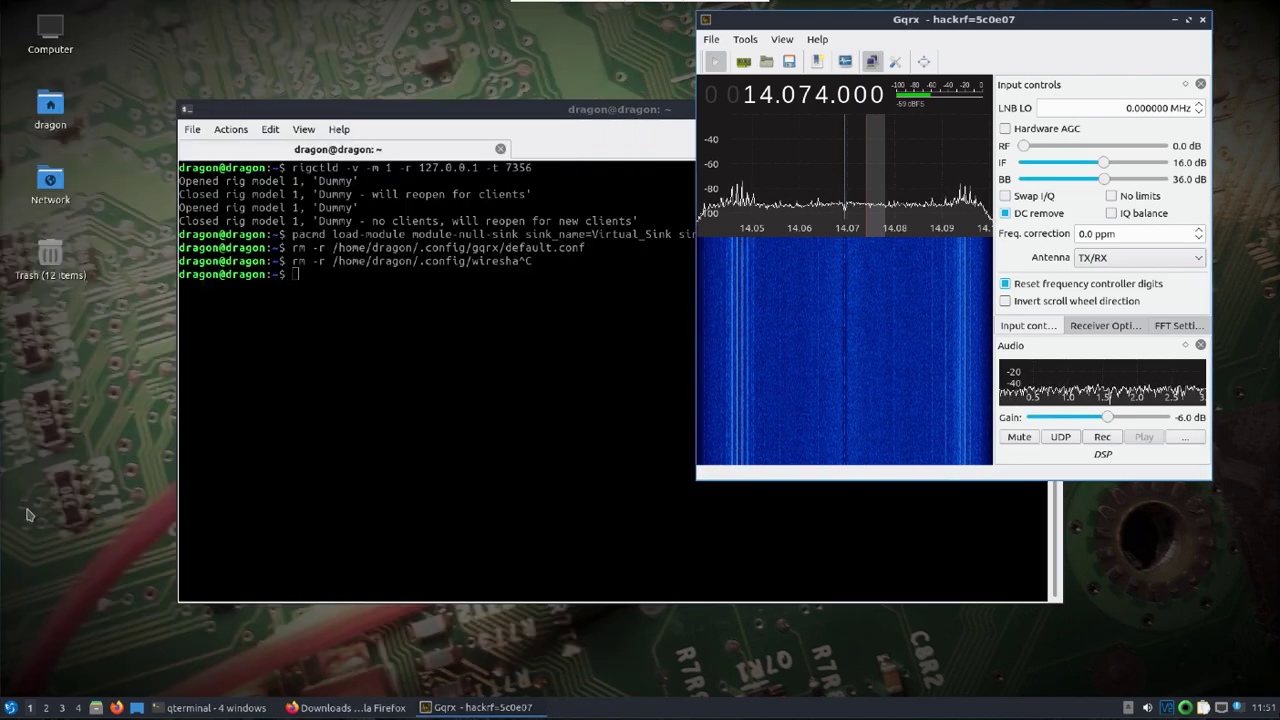
left_click(711, 39)
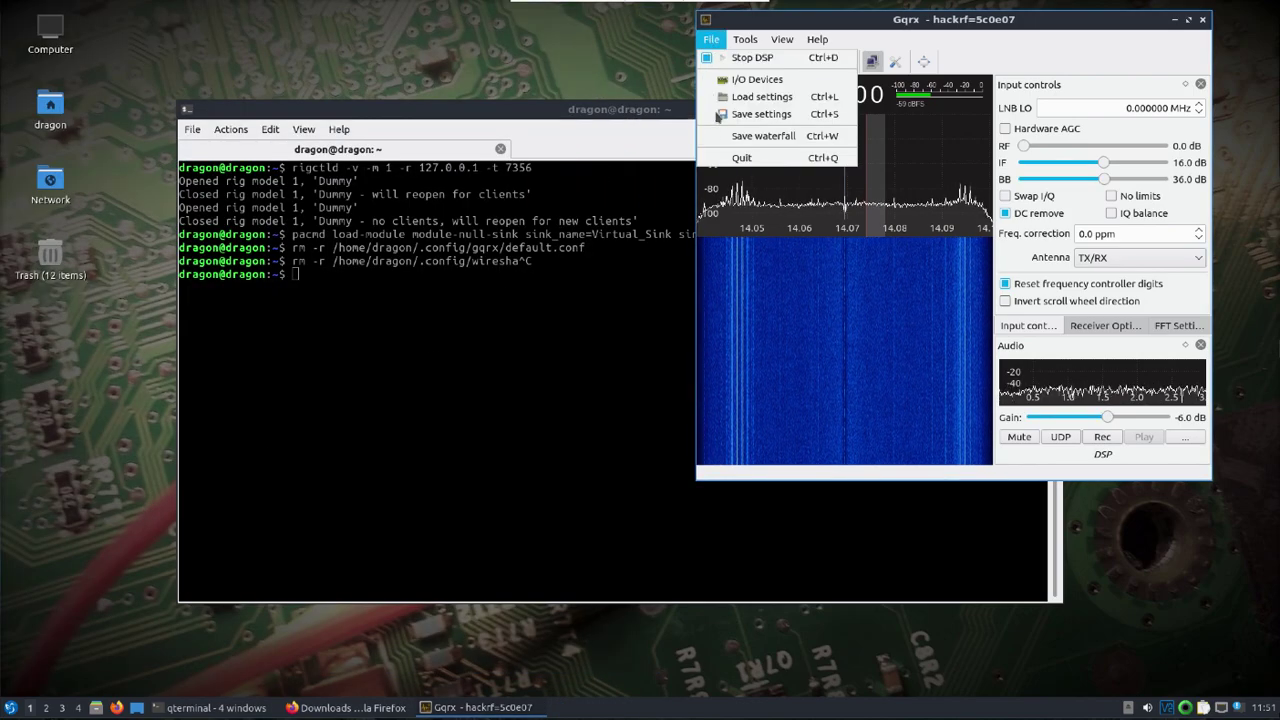
left_click(738, 159)
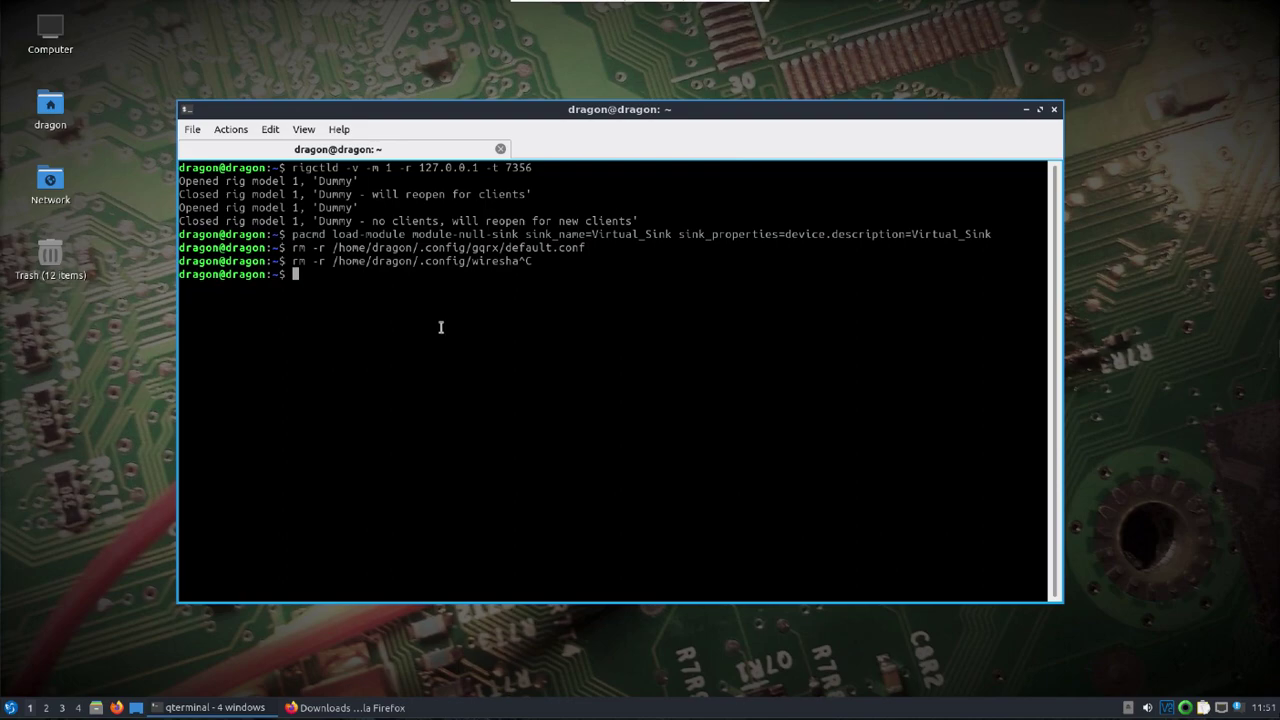
Step: Recall the pacmd load-module module-null-sink command for Virtual_Sink at the terminal prompt and highlight it without running it
key("Up")
key("Up")
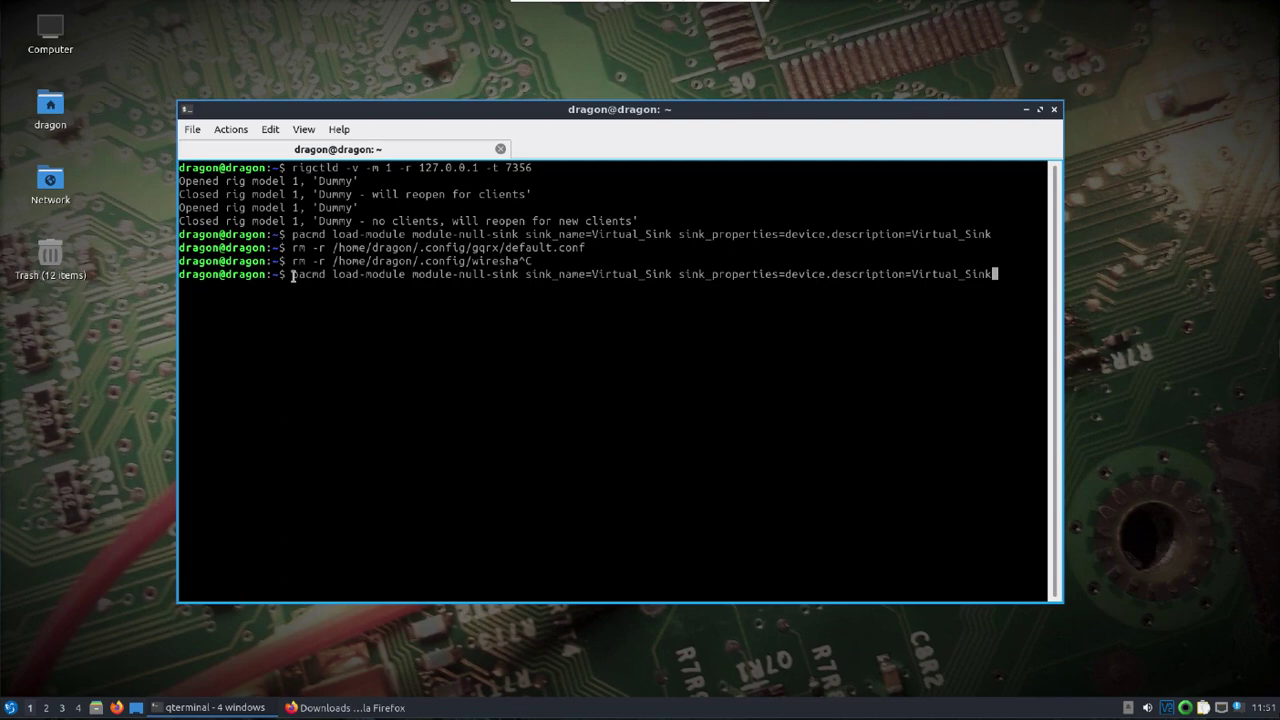
left_click_drag(293, 274, 987, 272)
left_click(957, 309)
left_click_drag(590, 110, 602, 81)
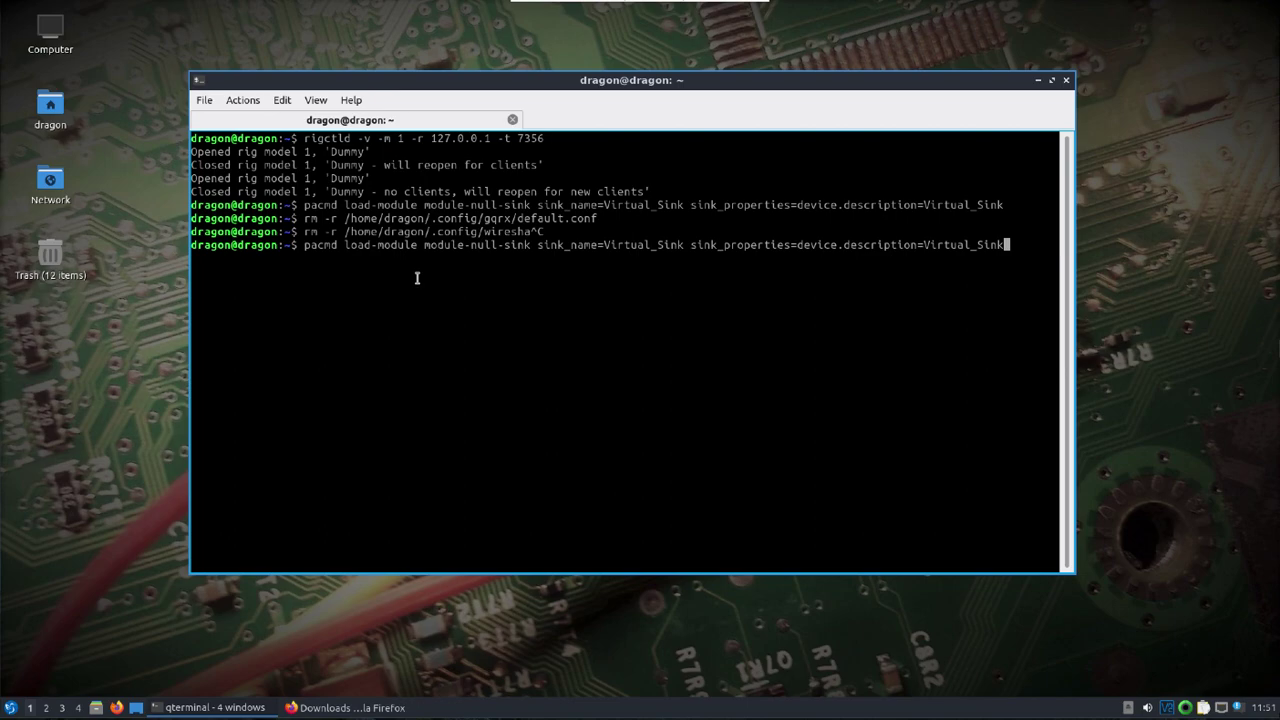
left_click_drag(303, 245, 1005, 244)
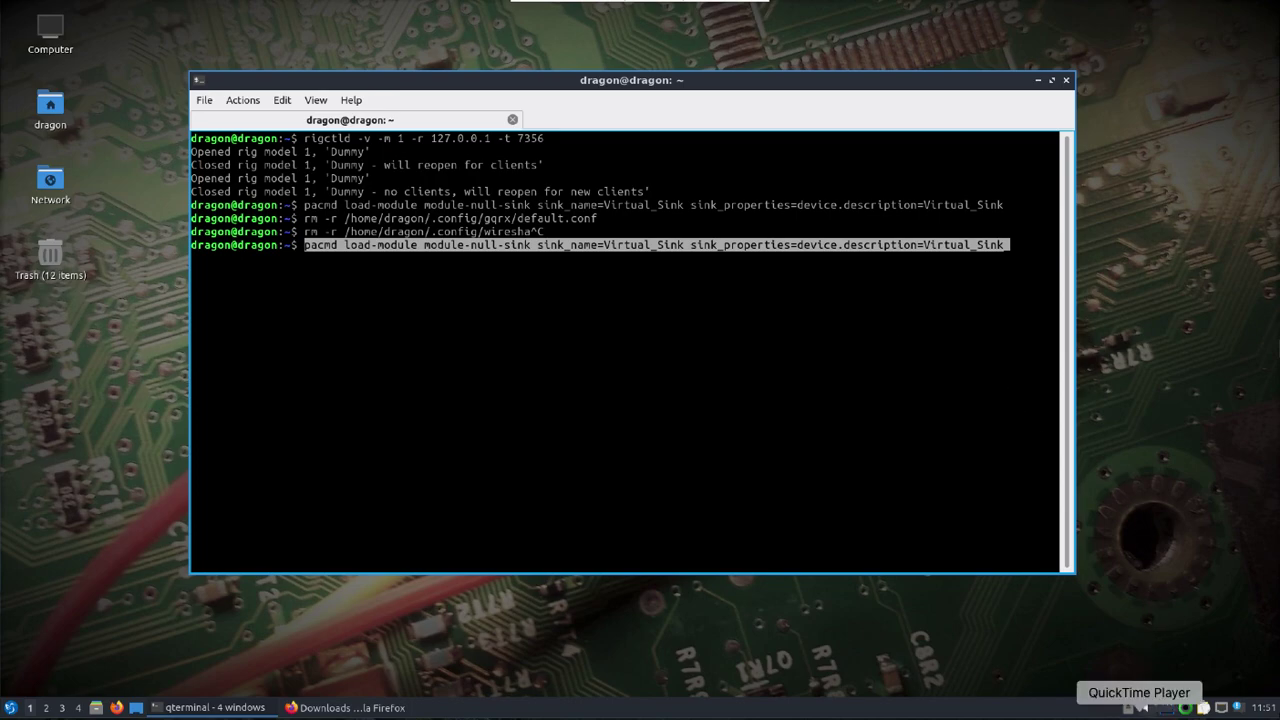
Step: Review the playback, recording, input and output devices in the system volume control for Virtual_Sink and close it
left_click(1147, 707)
left_click(1158, 611)
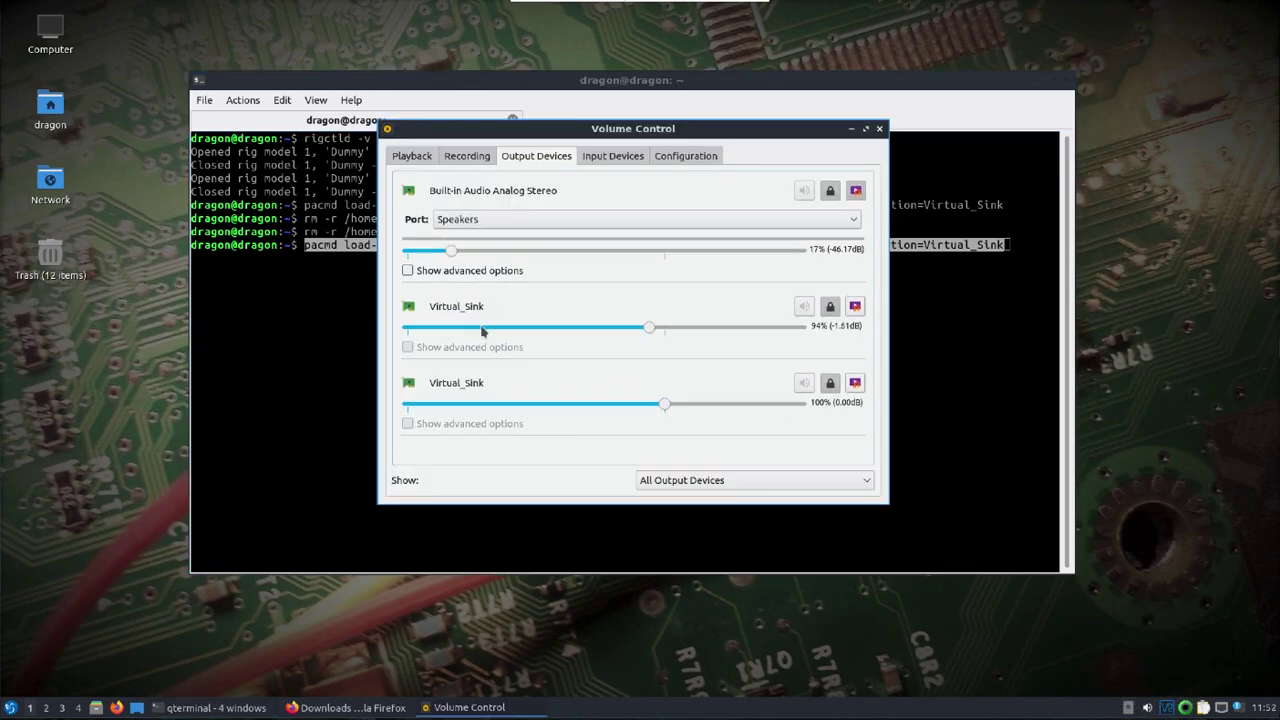
left_click(466, 160)
left_click(429, 160)
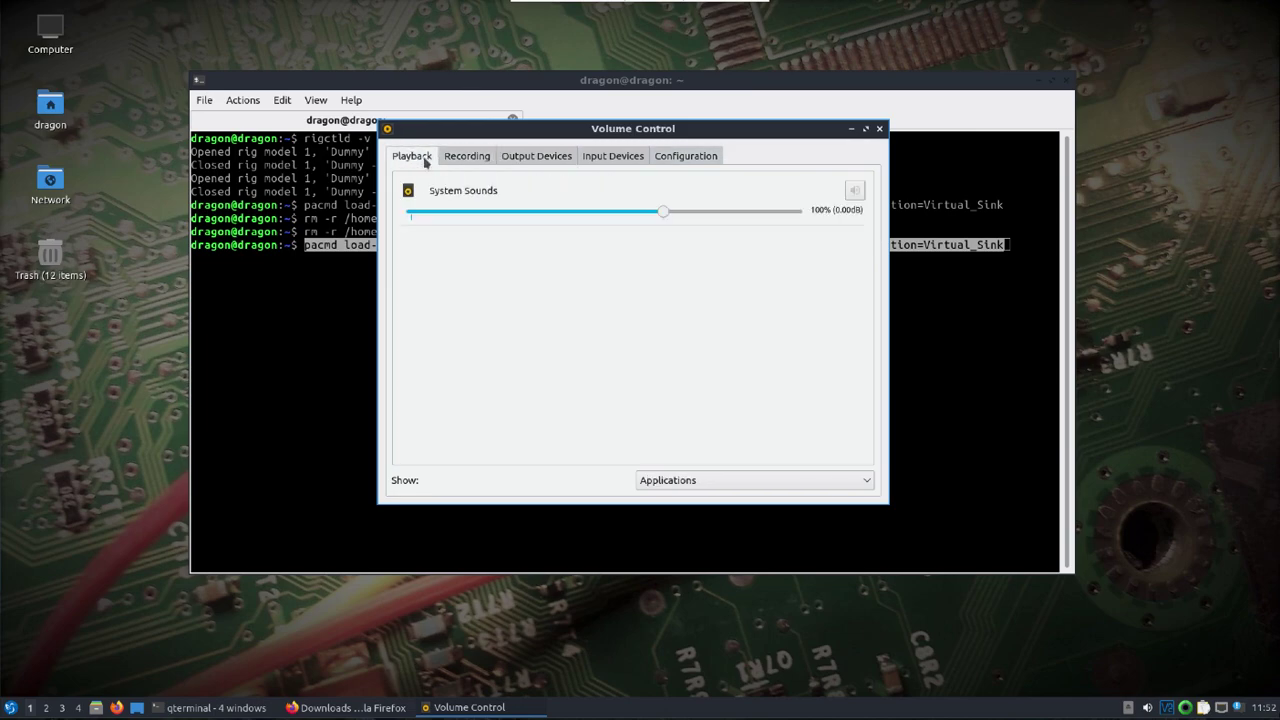
left_click(537, 158)
left_click(597, 157)
left_click(536, 157)
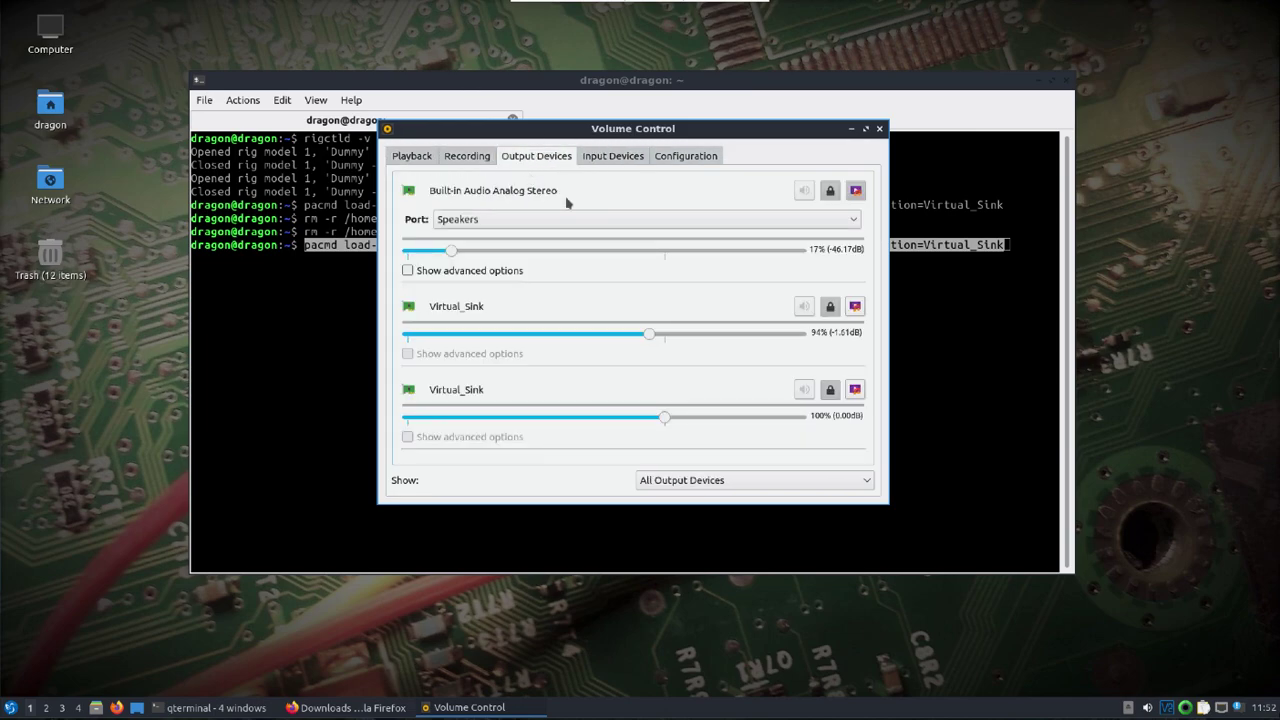
left_click(880, 129)
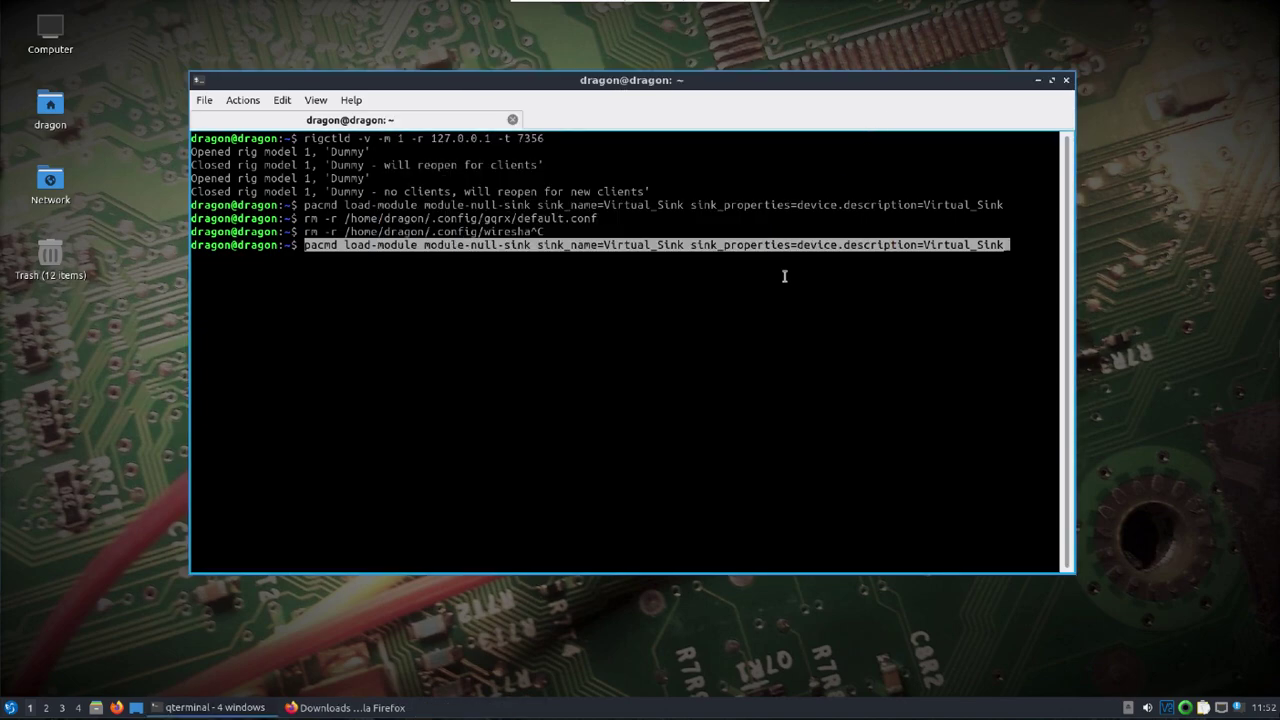
Step: Discard the recalled pacmd command and clear the terminal prompt of other history entries
key("ctrl+c")
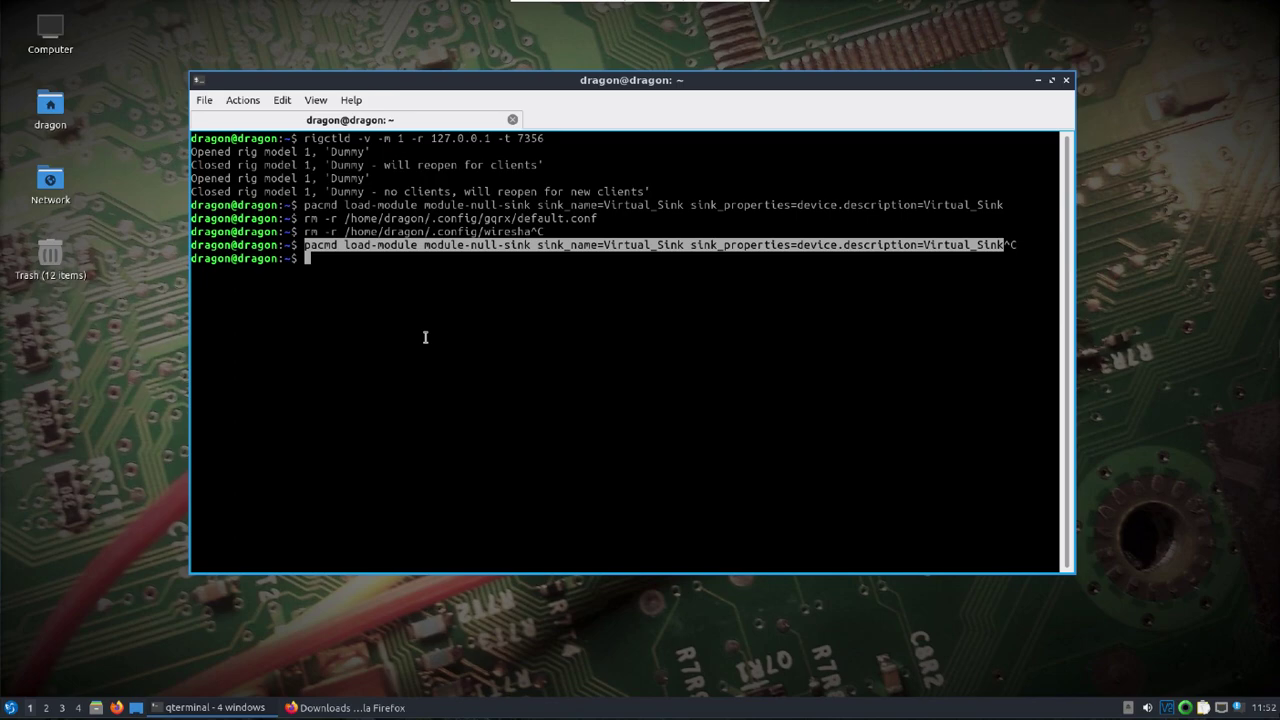
key("Up")
key("Up")
key("Down")
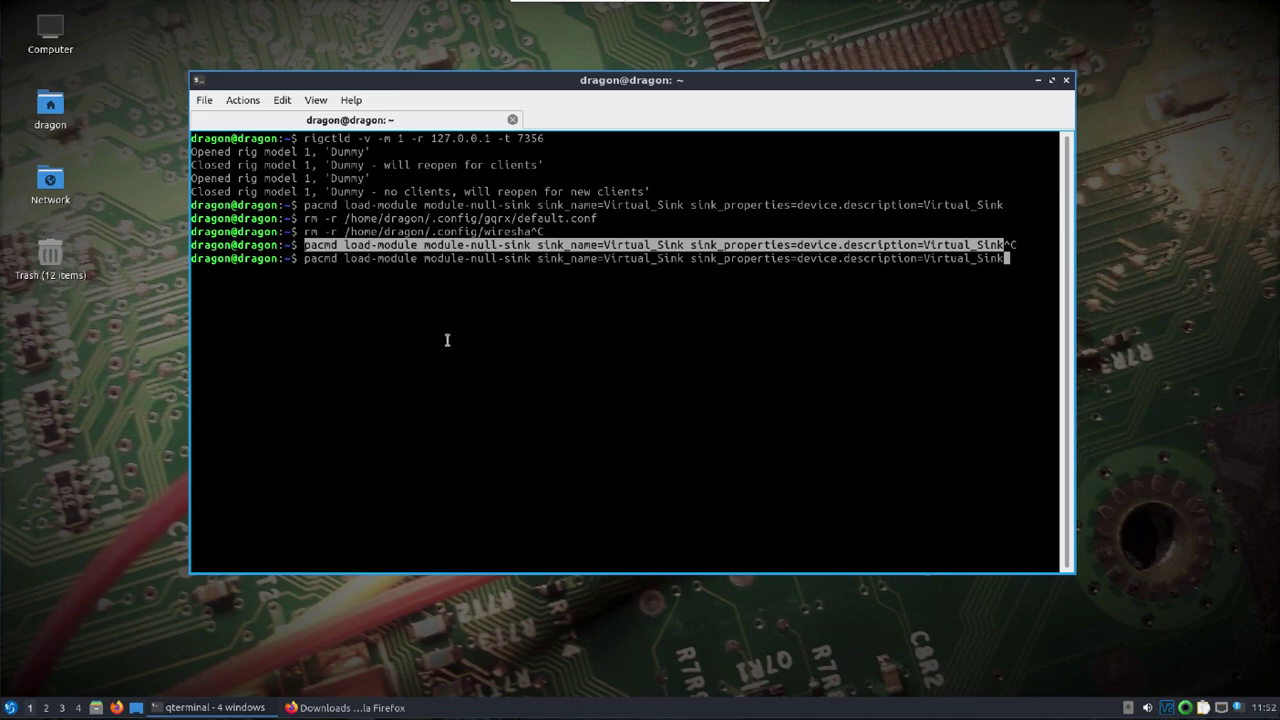
key("Down")
type("./GridTracker")
key("BackSpace")
key("BackSpace")
key("BackSpace")
key("BackSpace")
key("BackSpace")
key("BackSpace")
key("BackSpace")
key("BackSpace")
key("BackSpace")
key("BackSpace")
key("BackSpace")
key("BackSpace")
key("BackSpace")
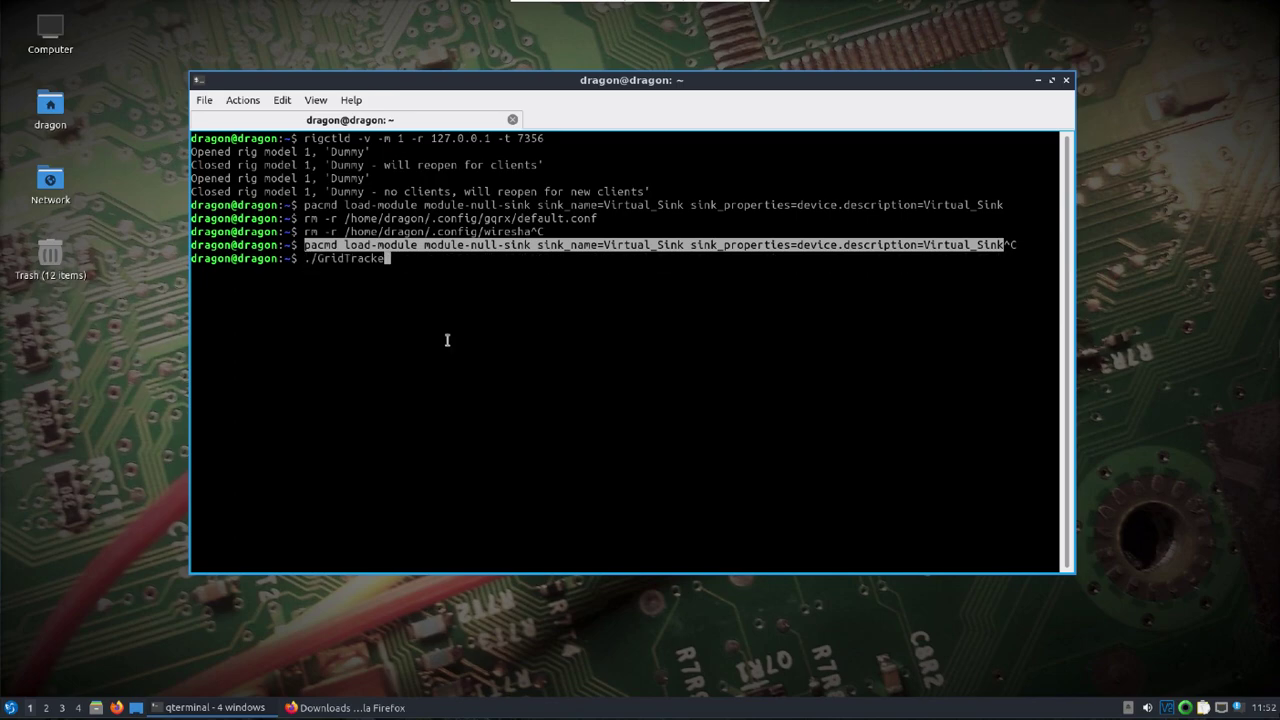
Step: Delete the Gqrx configuration file by running rm -r /home/dragon/.config/gqrx/default.conf
type("rm -r /home/d")
key("Tab")
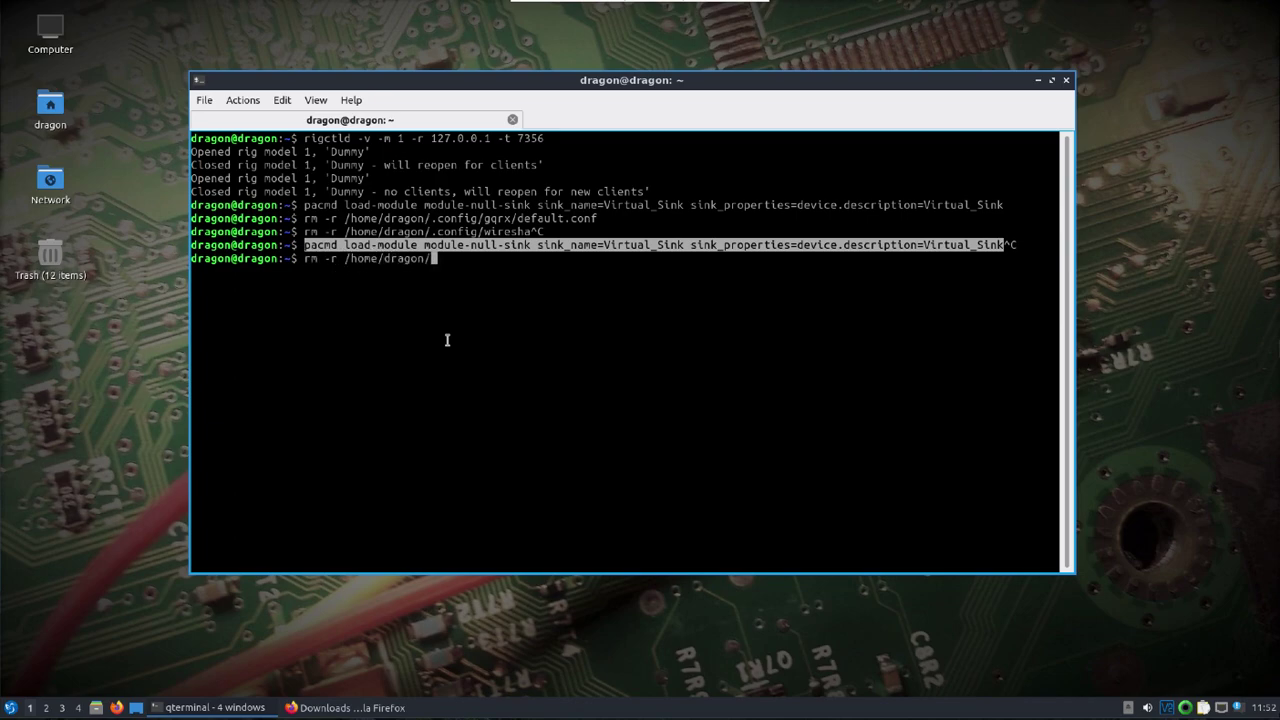
type(".config/gq")
key("Tab")
type("de")
key("Tab")
key("Return")
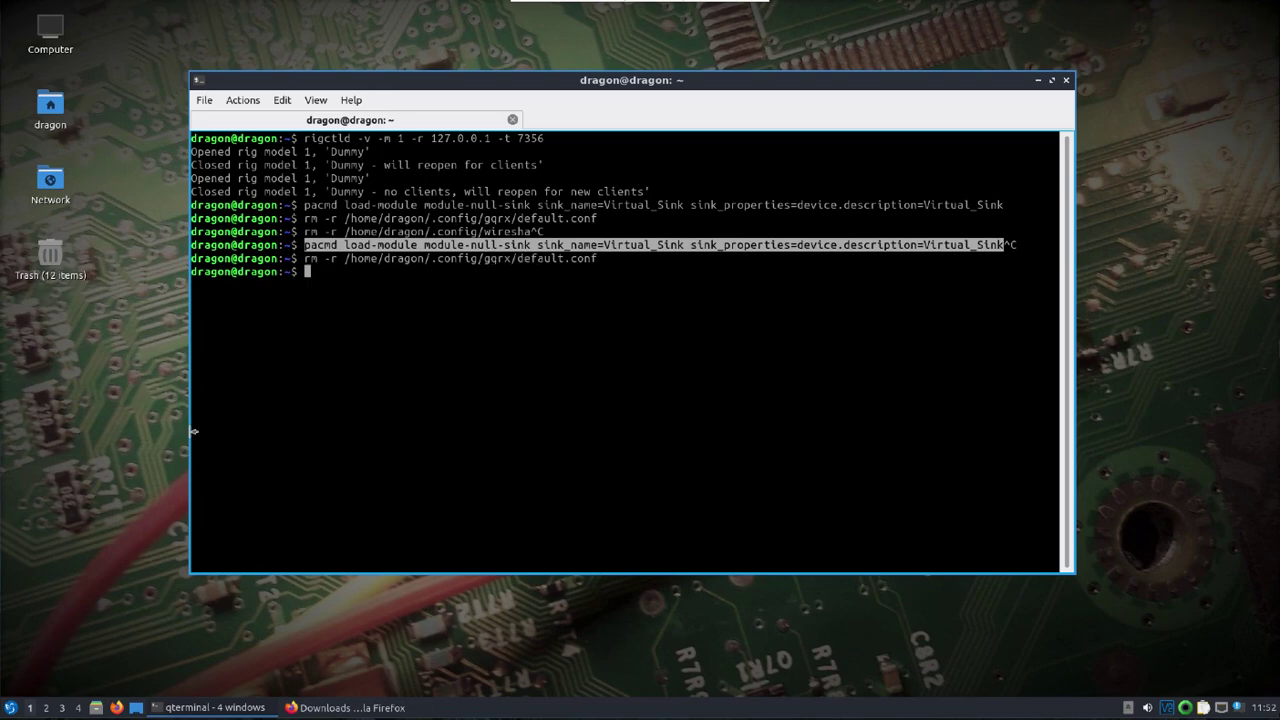
Step: Launch Gqrx (2.13.5) and choose the HackRF One as the I/Q input device
left_click(11, 707)
mouse_move(36, 491)
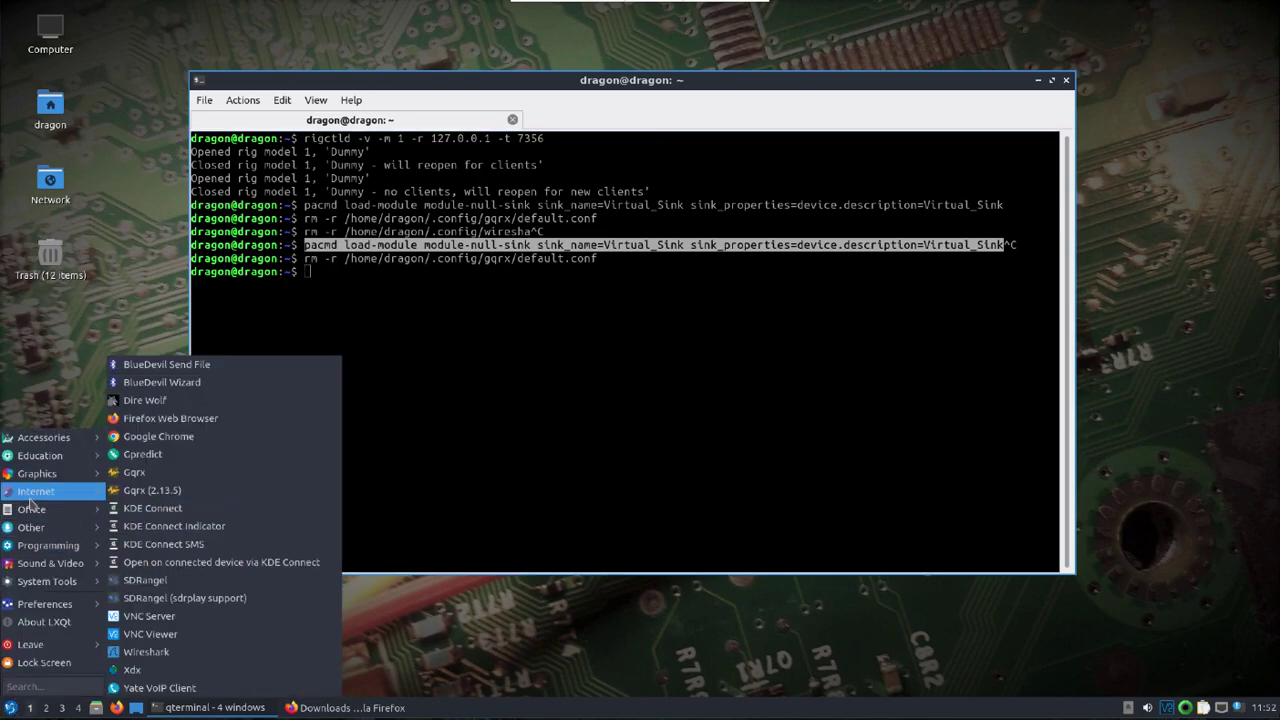
left_click(192, 487)
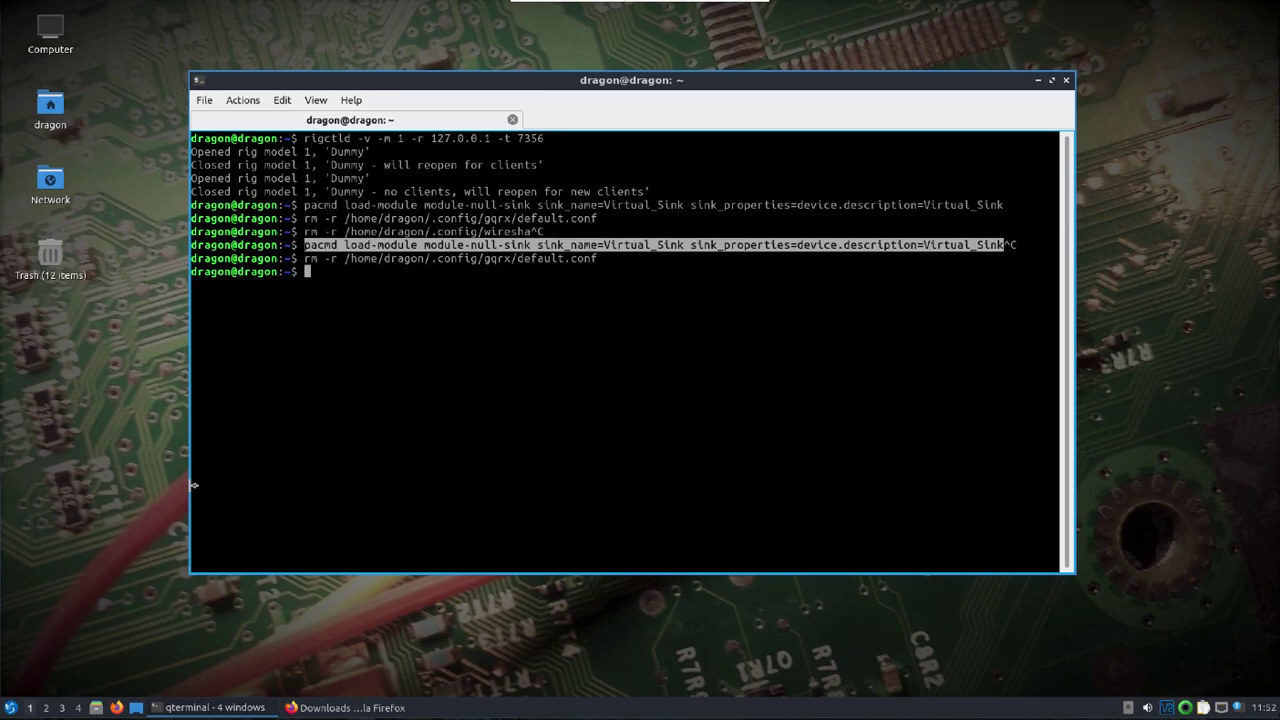
left_click(656, 208)
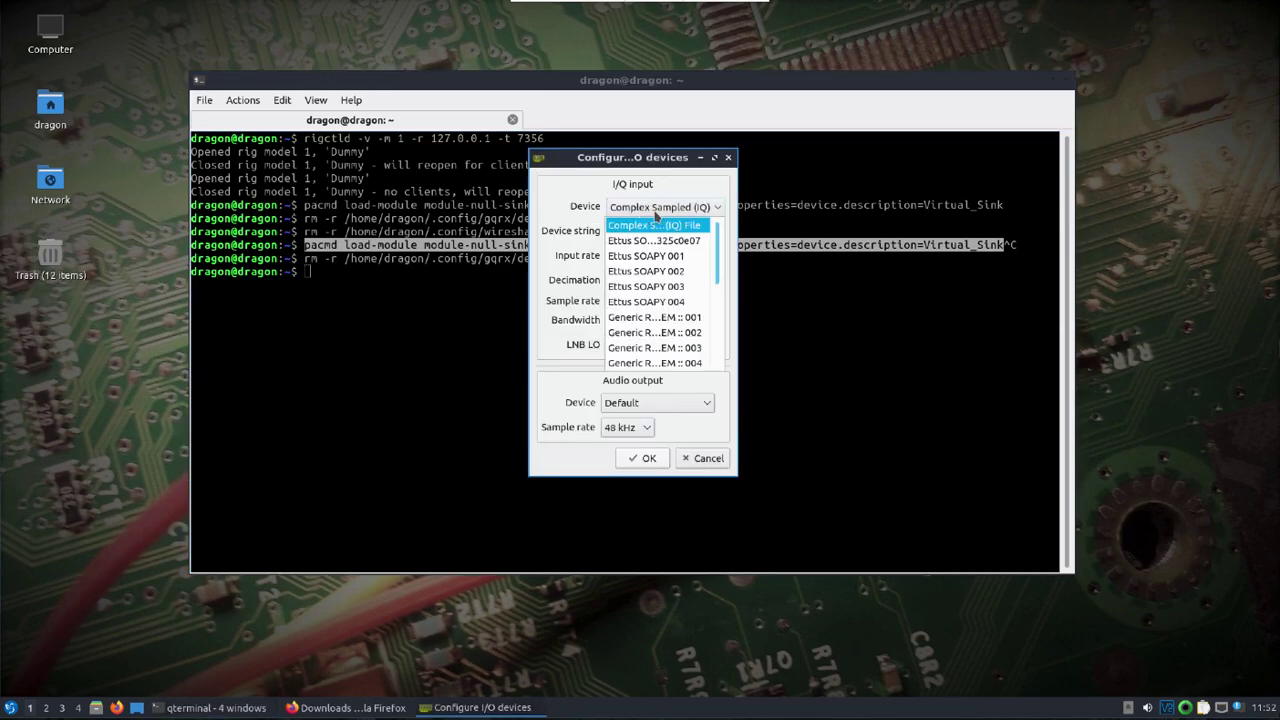
left_click_drag(710, 252, 713, 282)
left_click(675, 313)
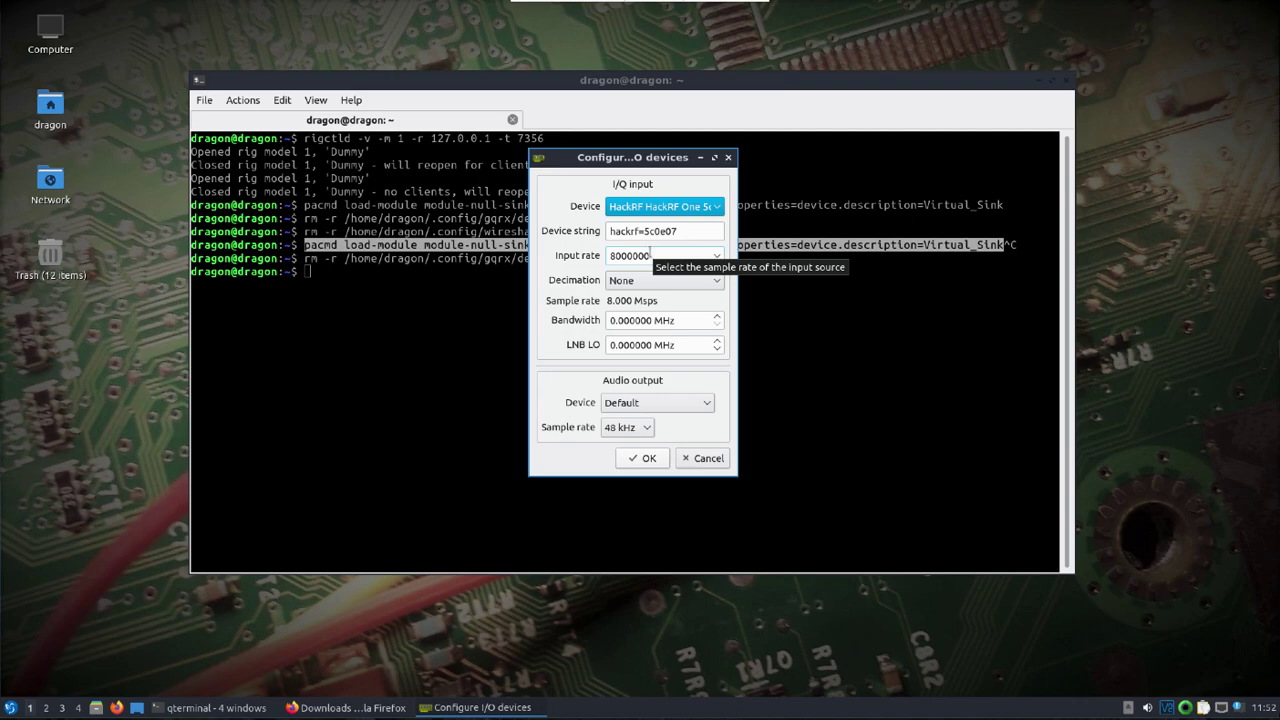
Step: Set the decimation to 128 and the audio output device to Virtual_Sink, and accept the I/O device configuration
left_click(650, 281)
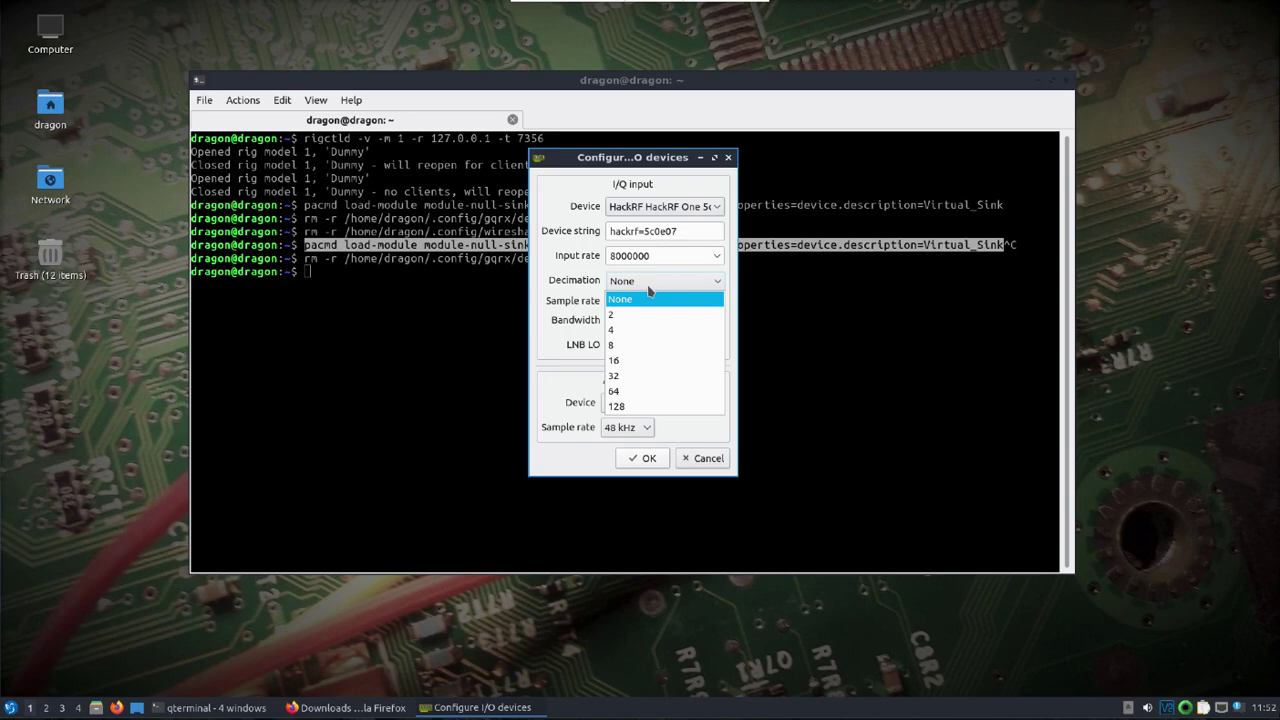
left_click(636, 407)
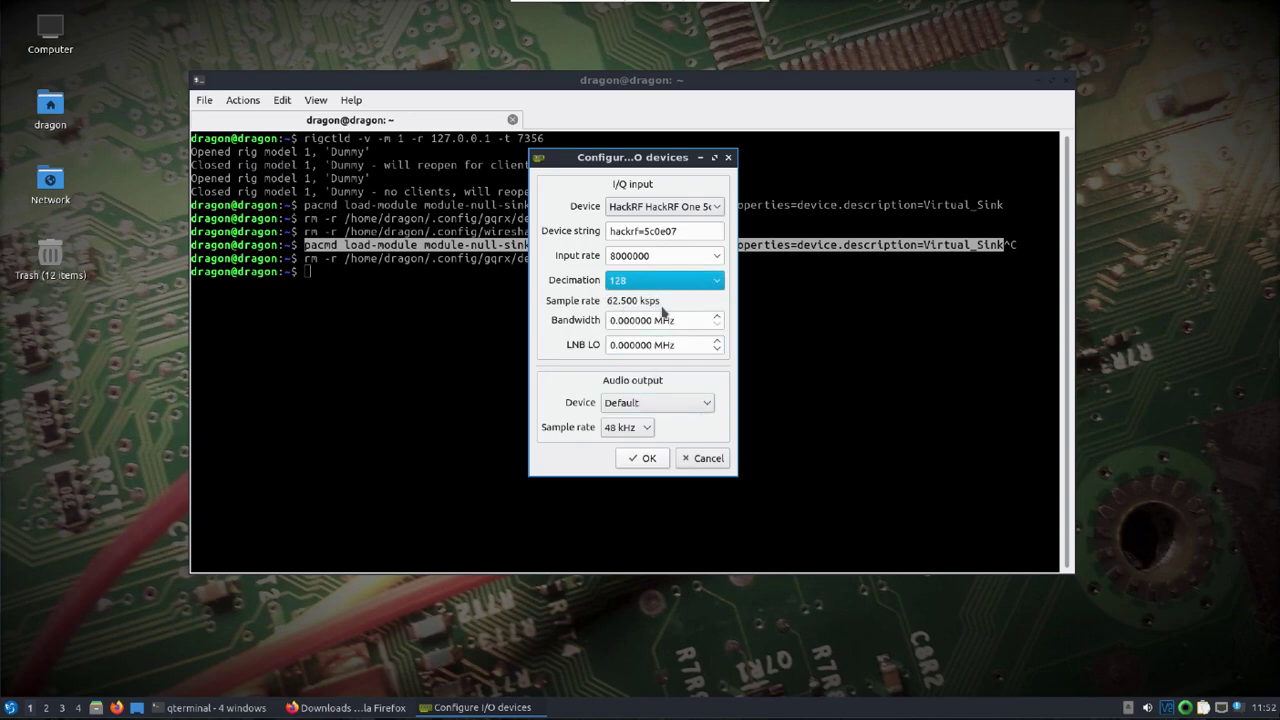
left_click(660, 408)
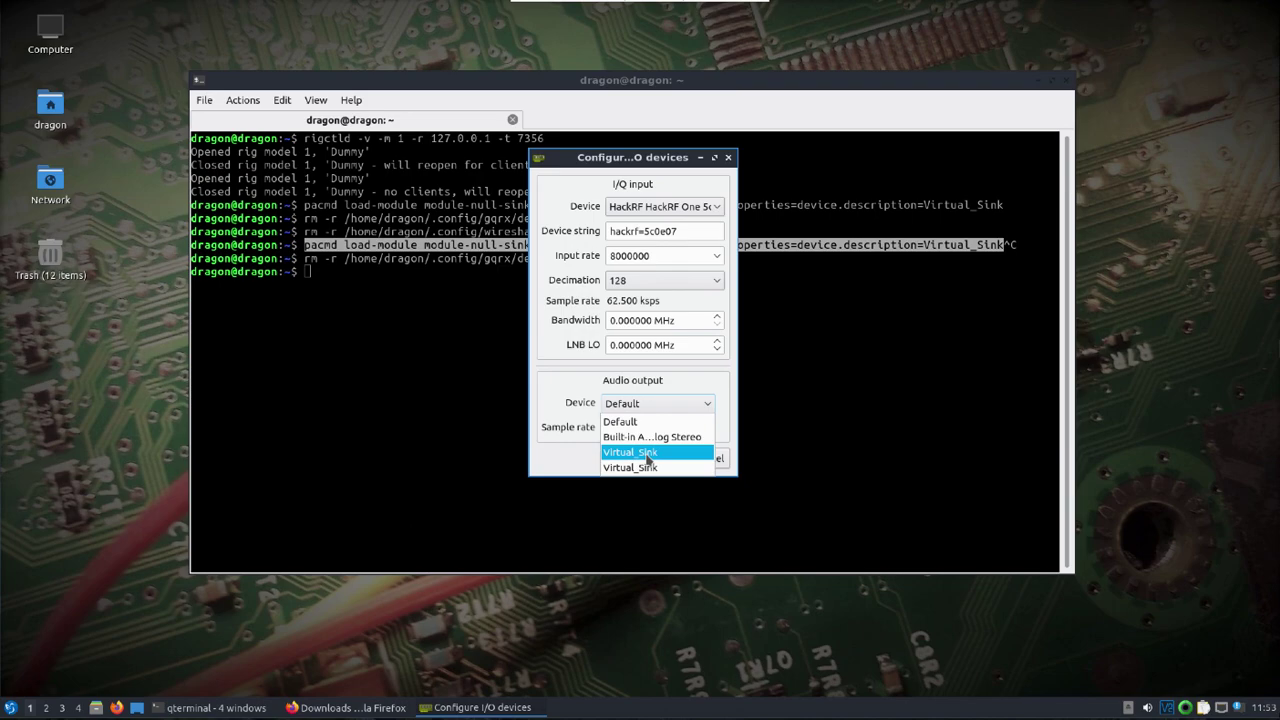
left_click(648, 455)
left_click(648, 458)
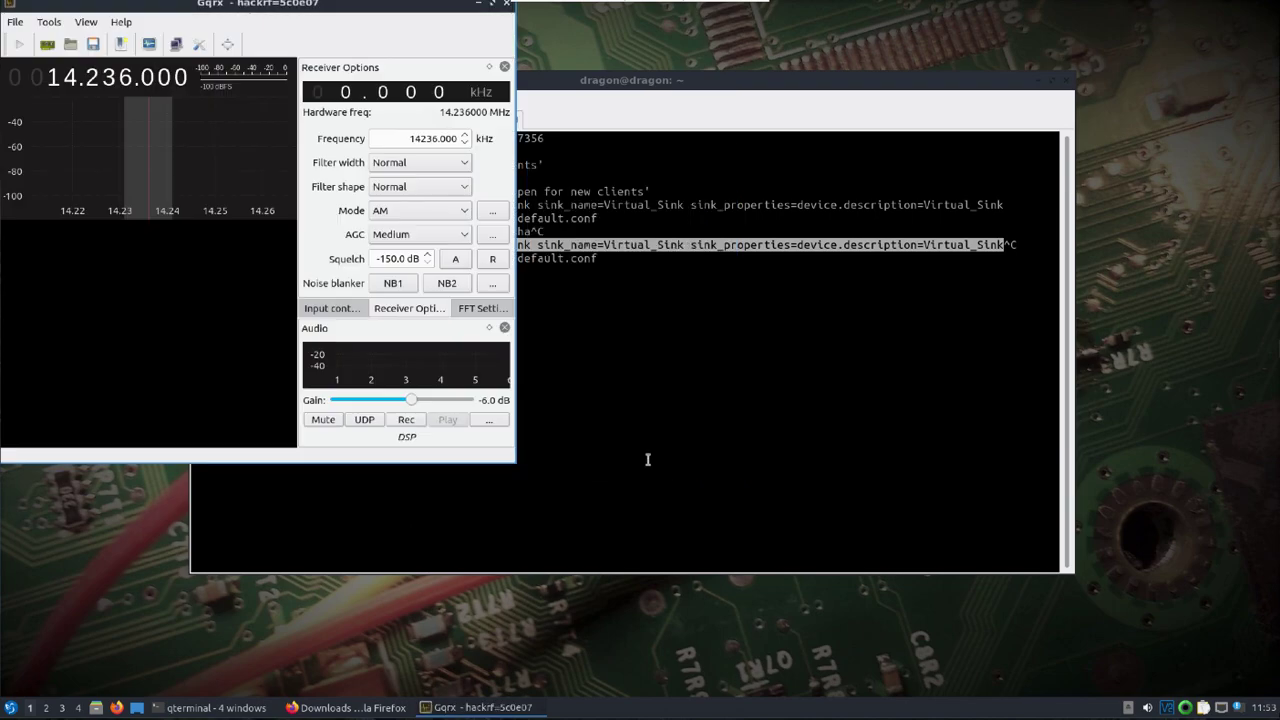
Step: Move the Gqrx window clear of the screen edge and check its remote control settings and I/O device configuration
left_click_drag(196, 5, 766, 41)
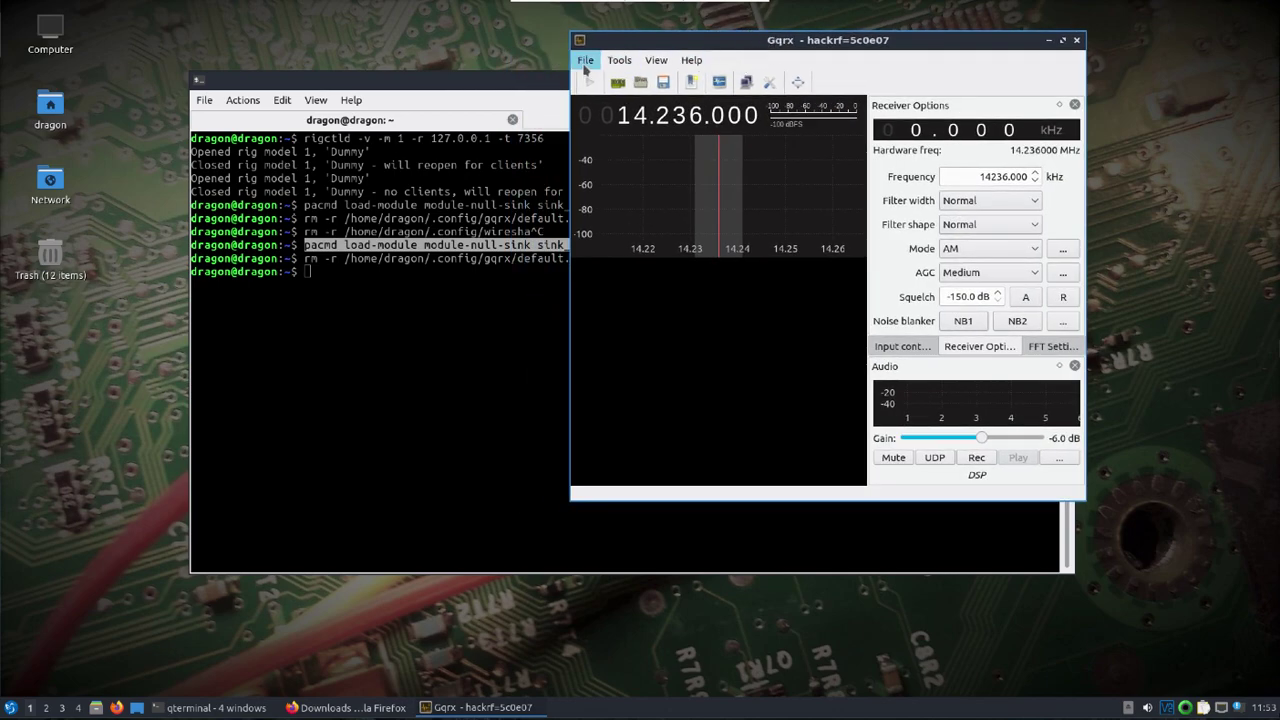
left_click(614, 60)
left_click(660, 100)
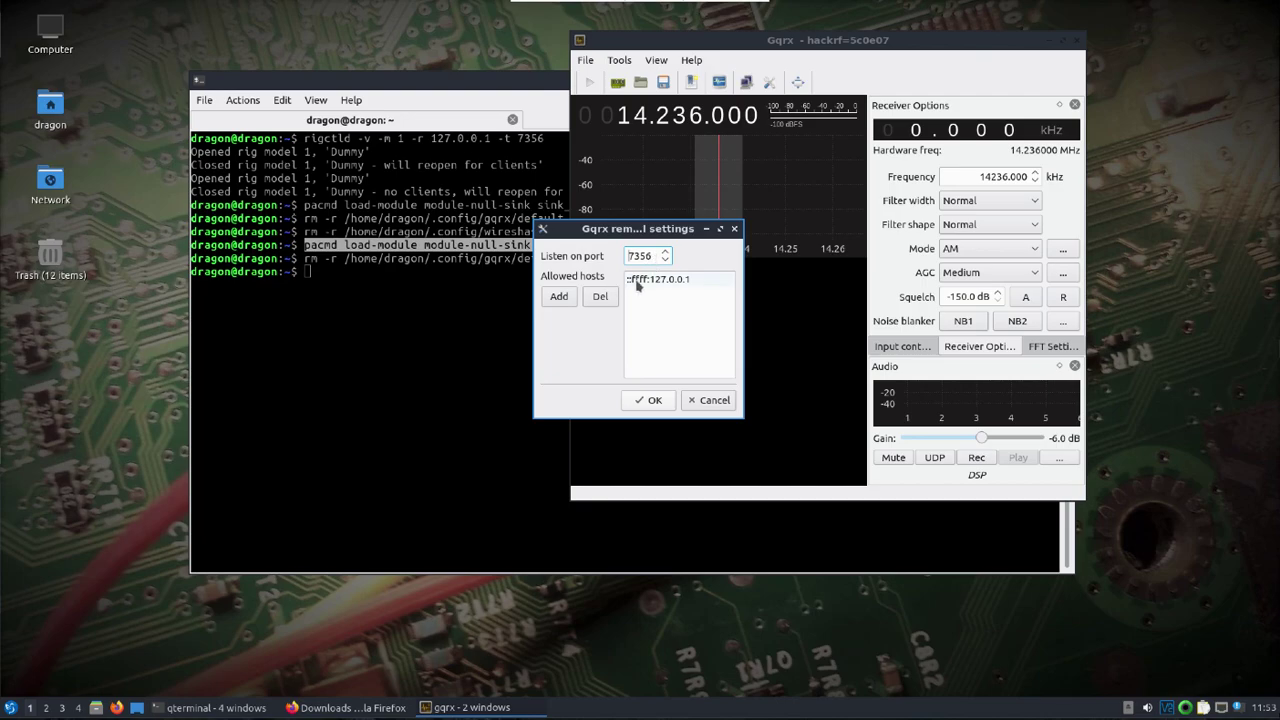
left_click(648, 401)
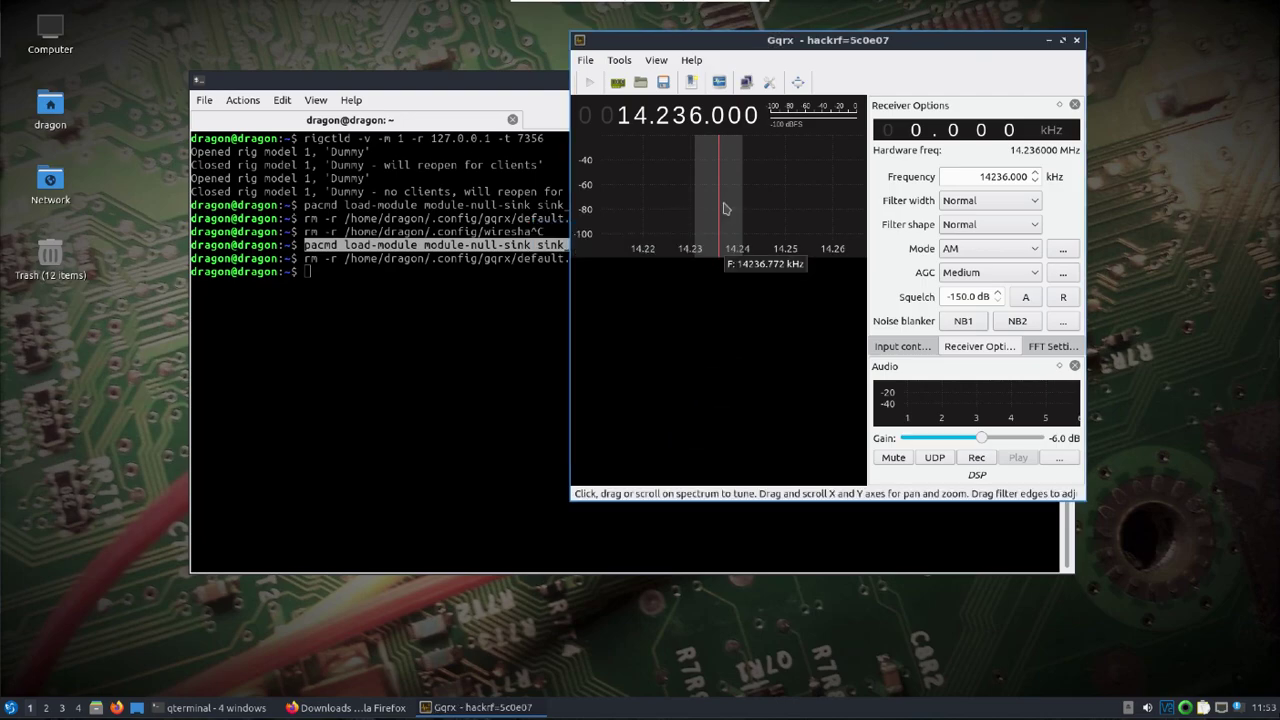
left_click(618, 82)
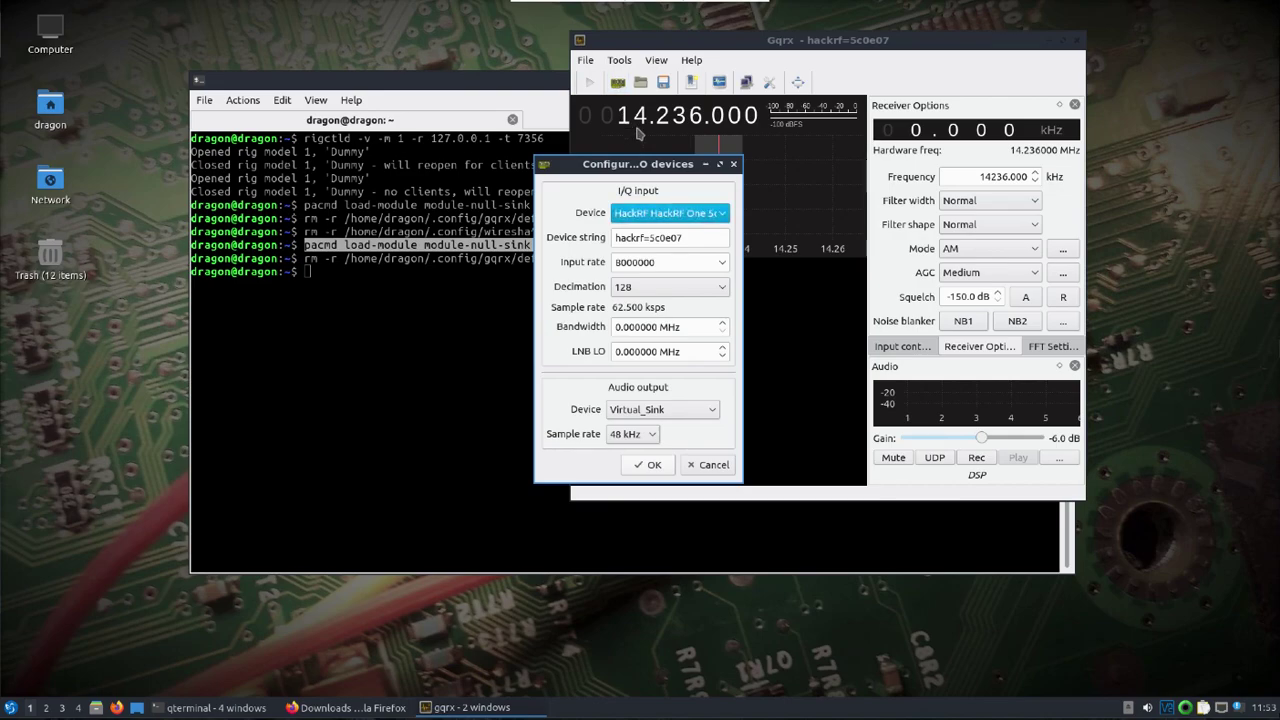
left_click(733, 164)
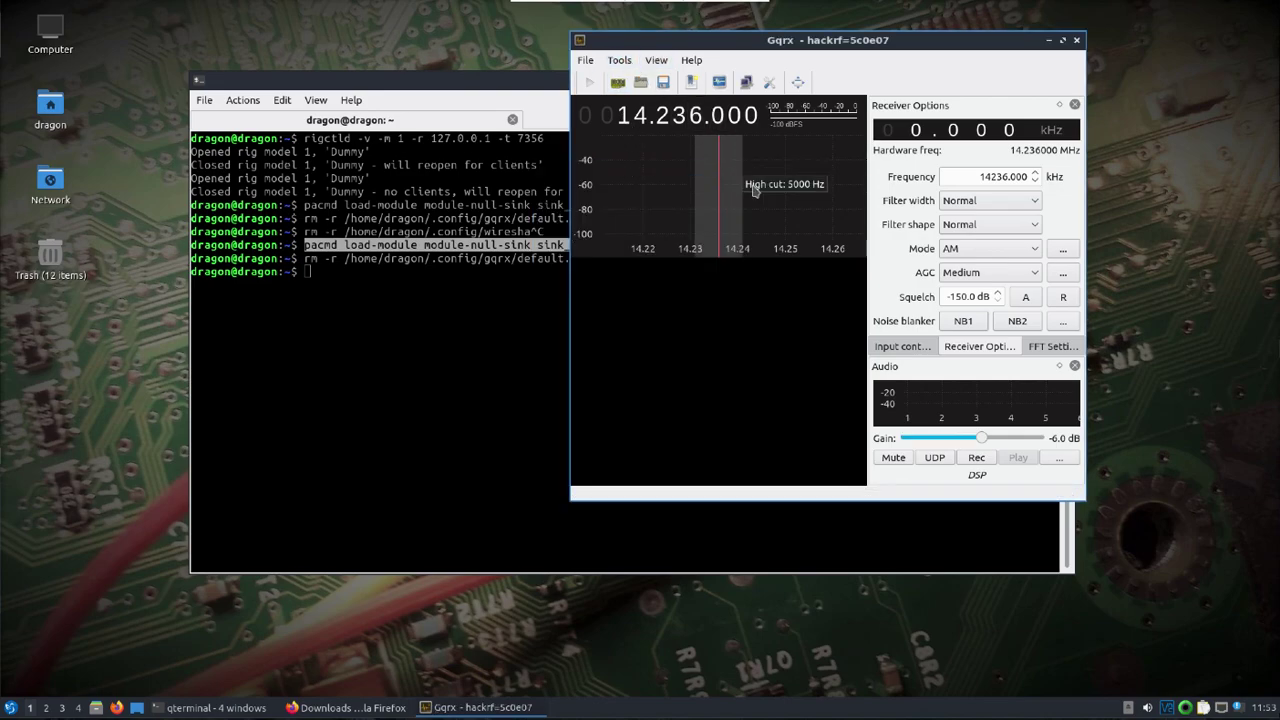
Step: Start DSP processing and set the receiver mode to USB
left_click(589, 84)
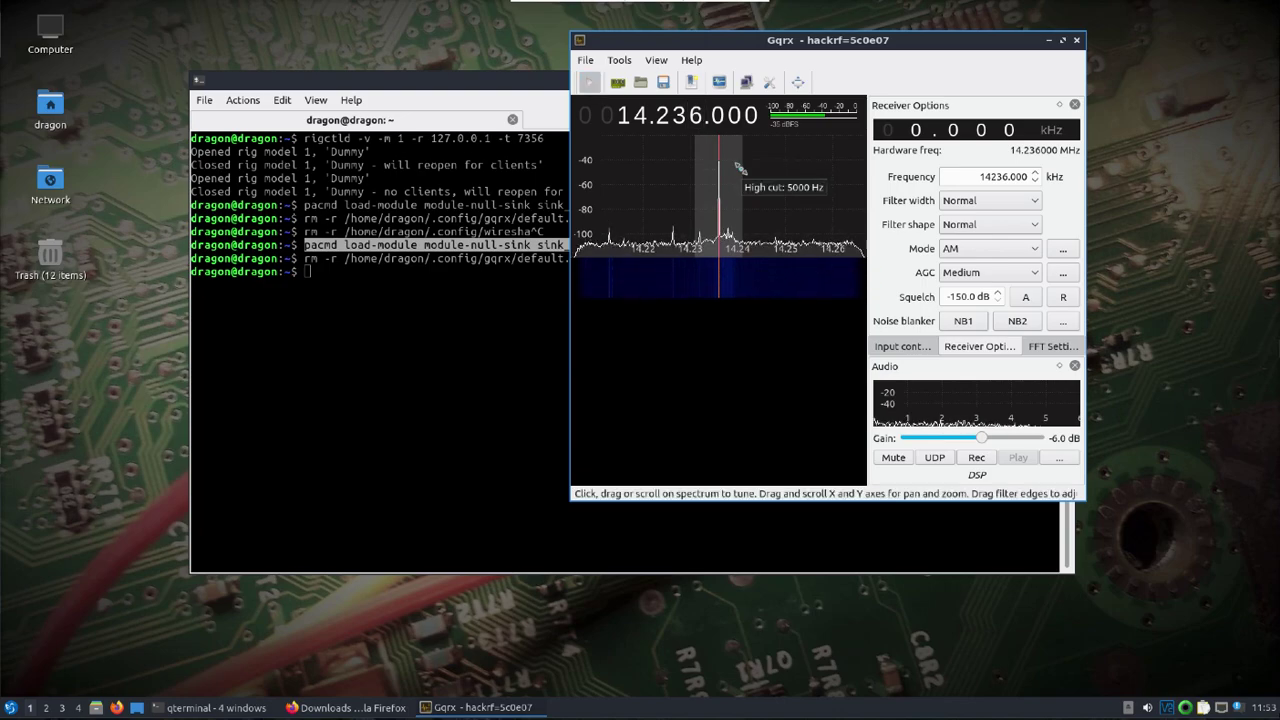
left_click(977, 250)
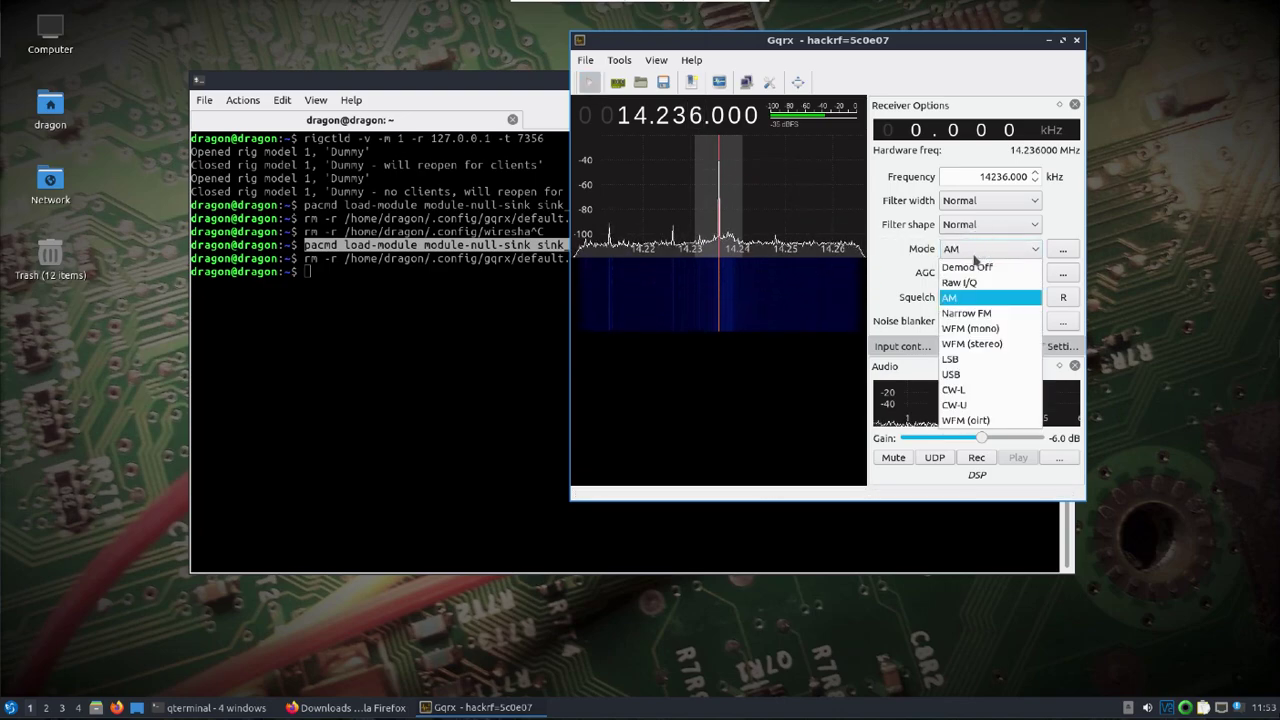
left_click(976, 374)
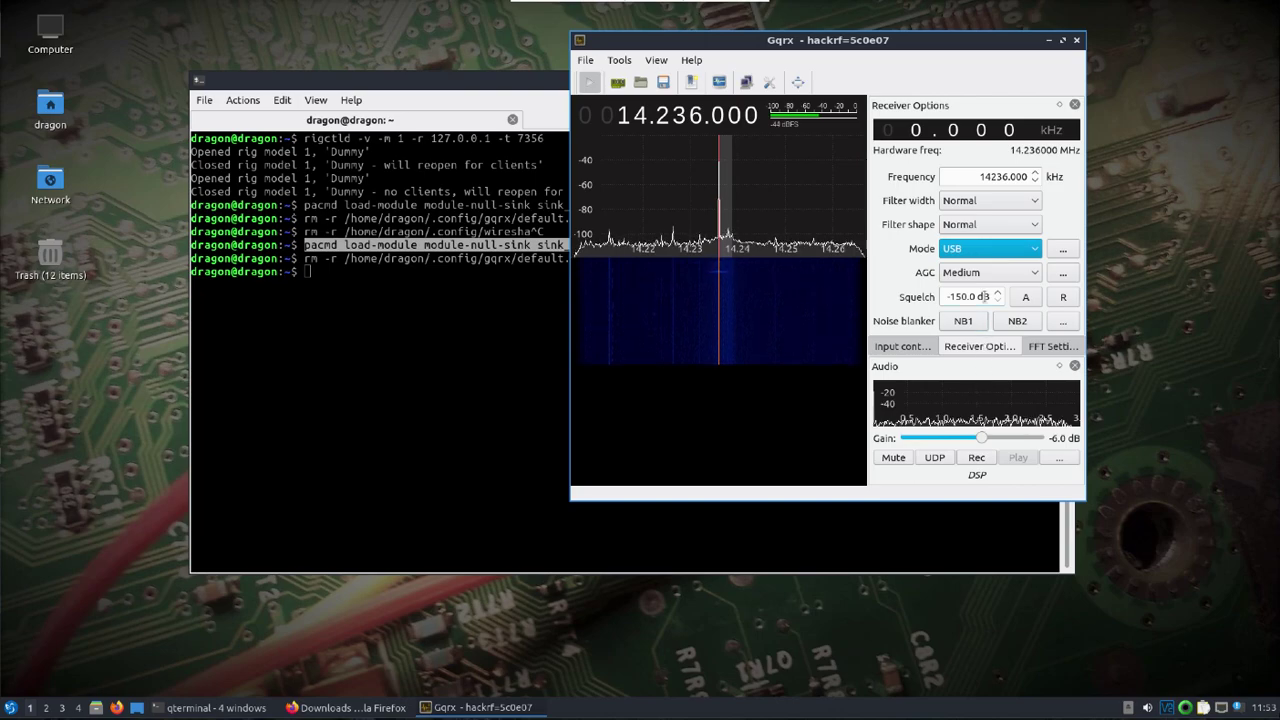
Step: Widen the receive filter to 3.6 k around the USB signal and enable Gqrx remote control
left_click(731, 205)
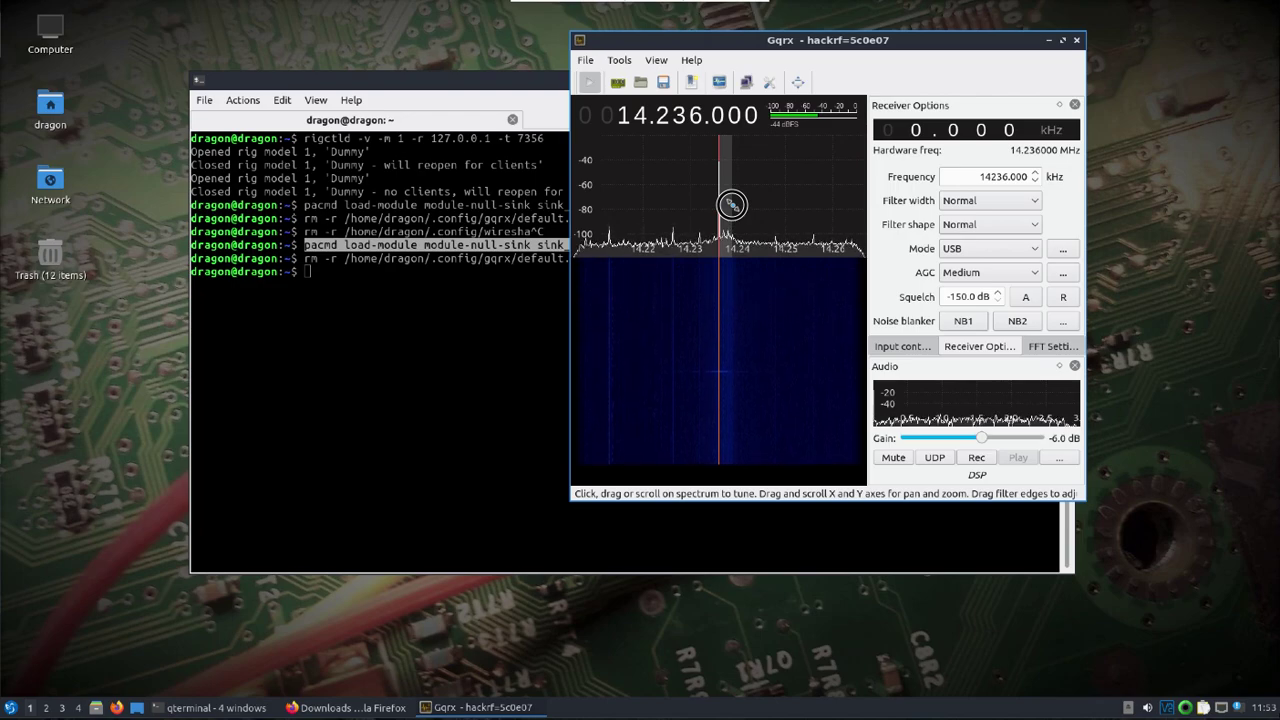
left_click_drag(732, 205, 735, 206)
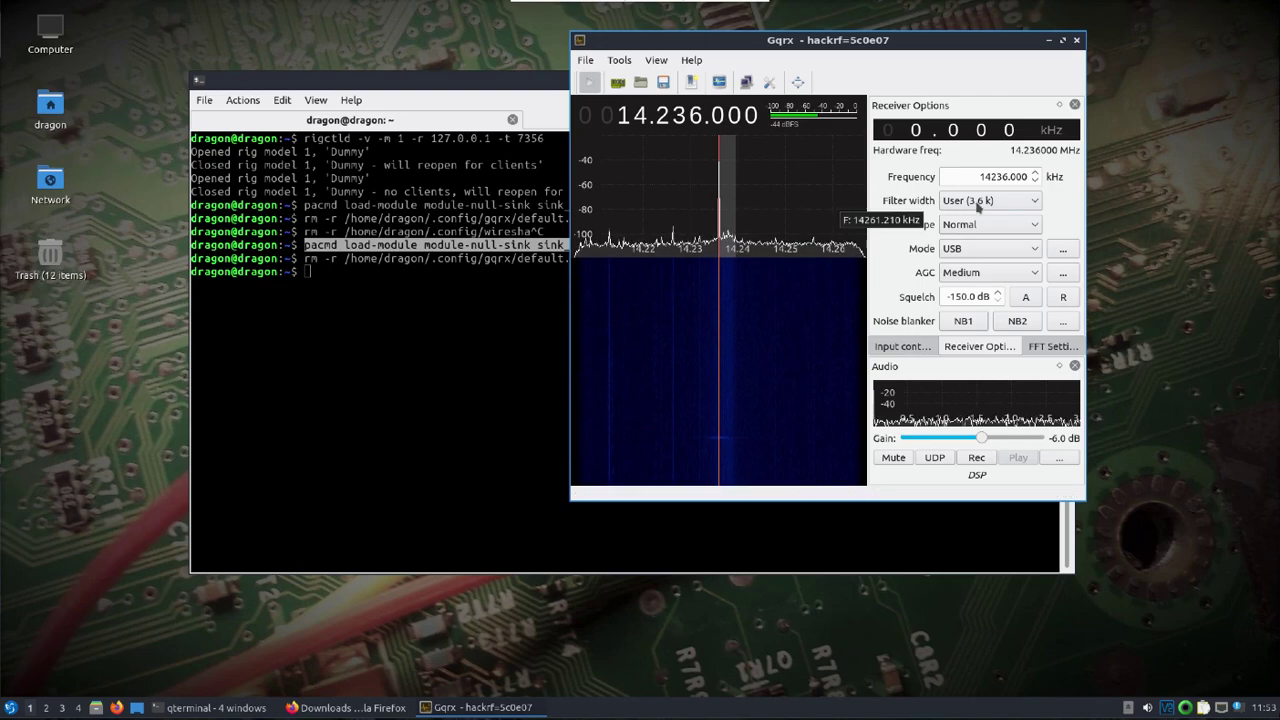
left_click(619, 60)
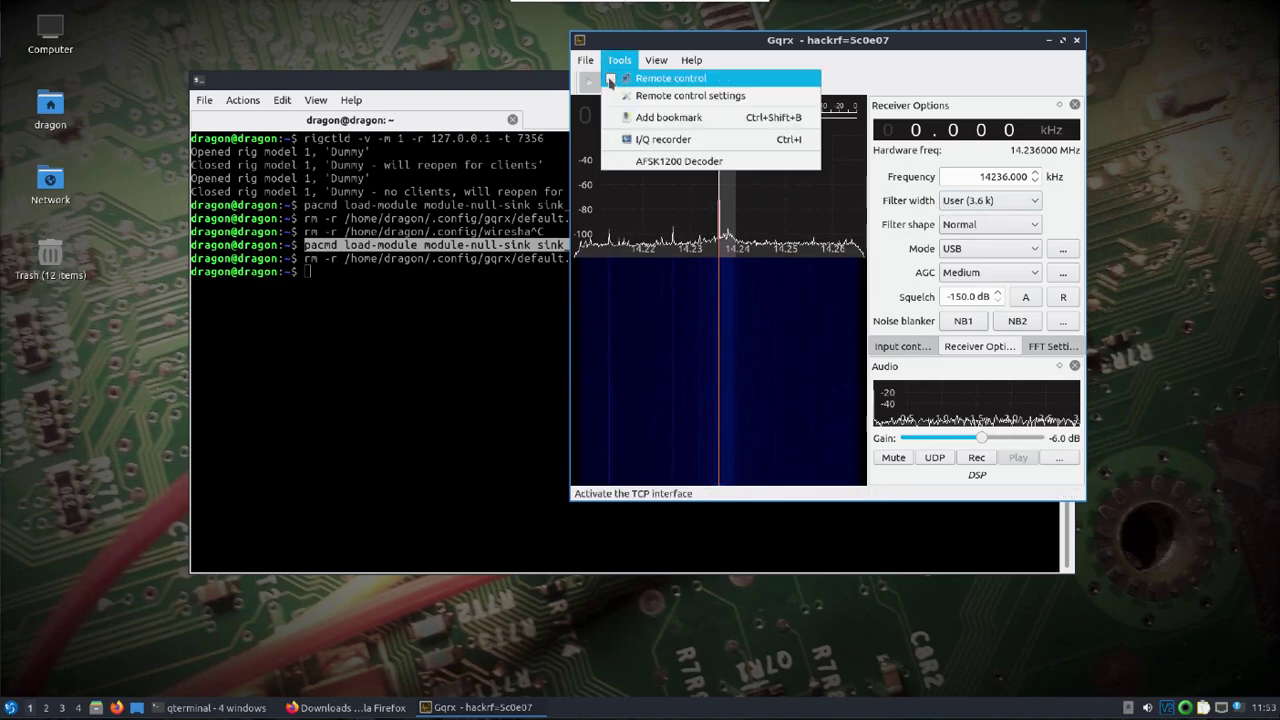
left_click(611, 80)
Step: Move the Gqrx window beside the terminal, raise the IF gain slightly and set the BB gain to 36.0 dB
left_click_drag(765, 38, 945, 21)
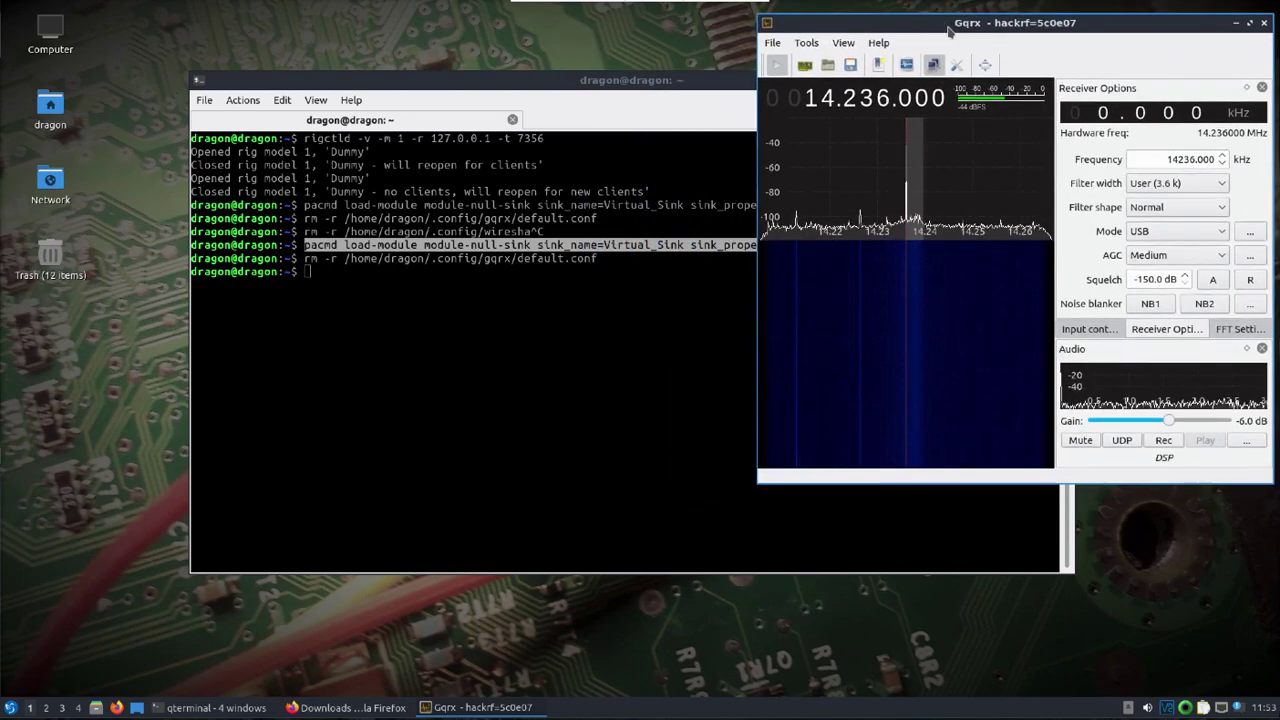
left_click(1090, 329)
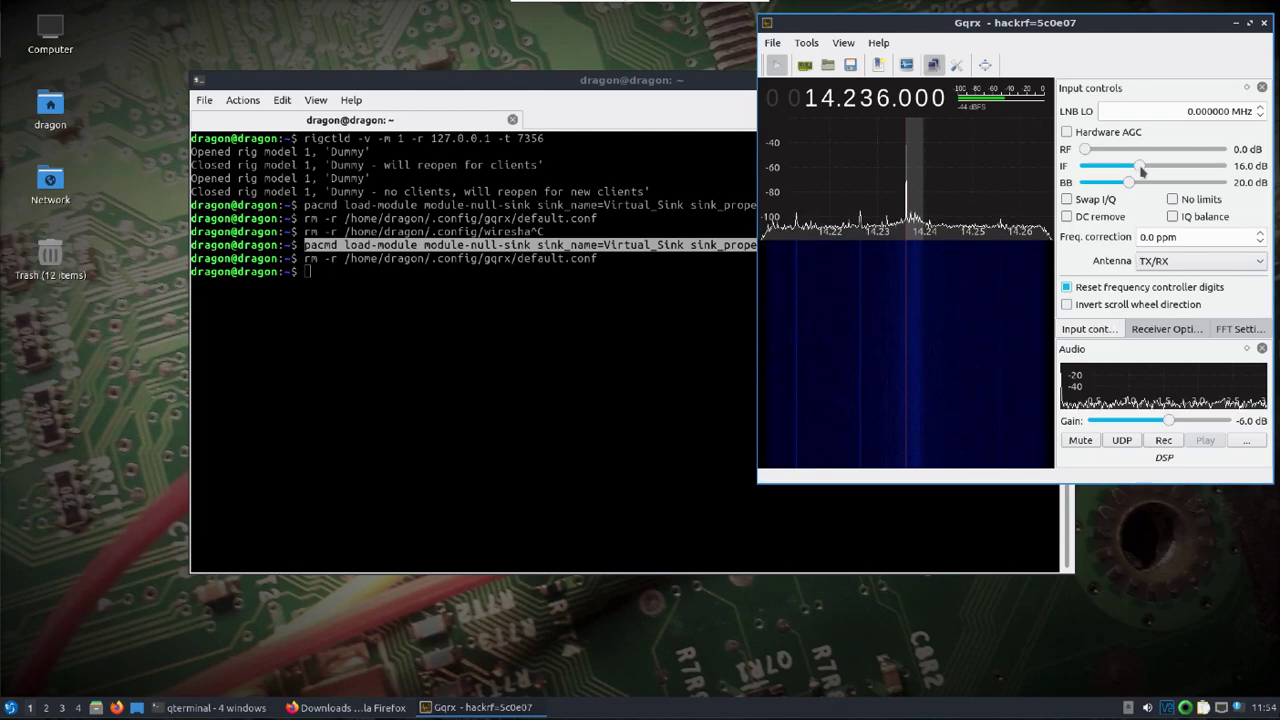
left_click_drag(1140, 167, 1168, 182)
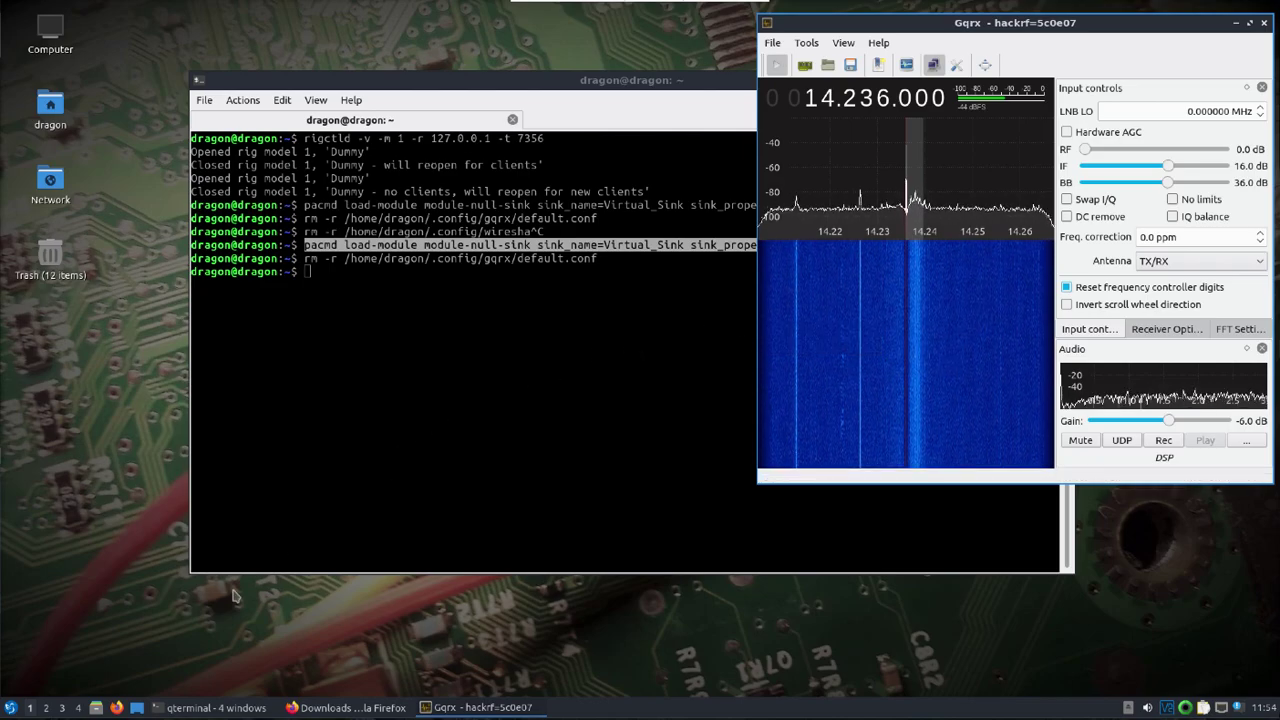
Step: Launch WSJT-X and dismiss its splash screen
left_click(11, 707)
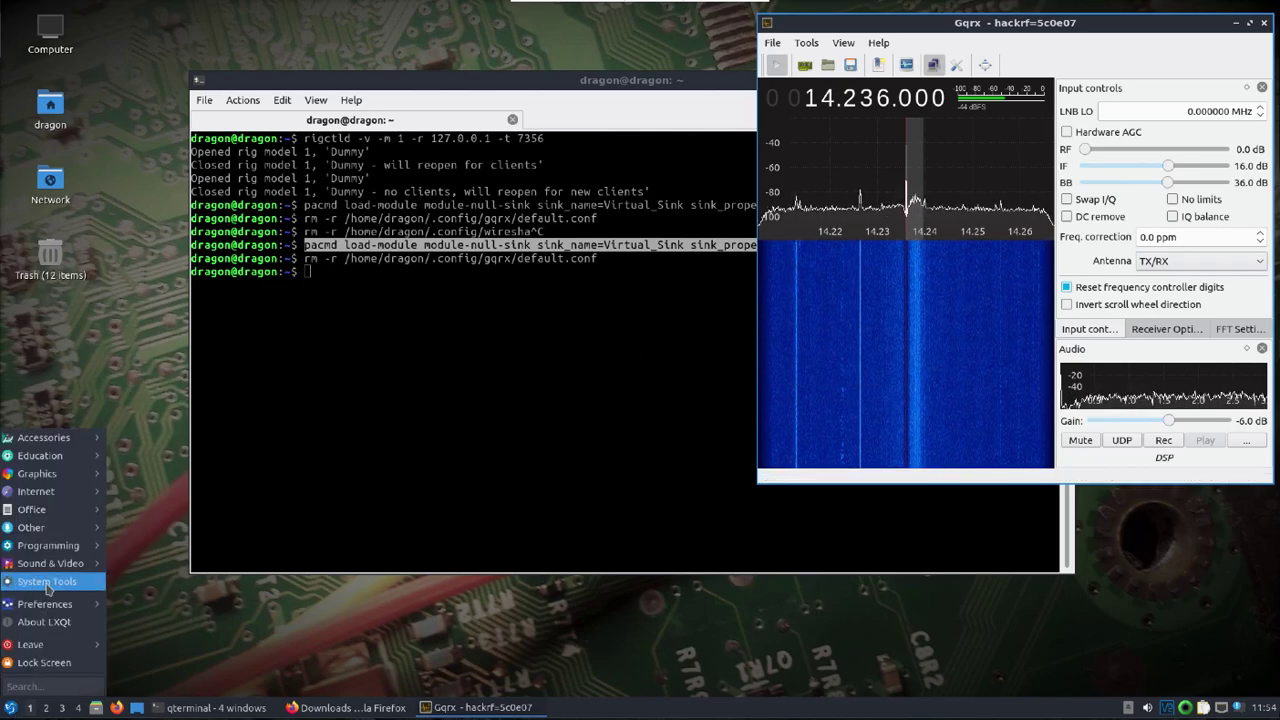
mouse_move(50, 563)
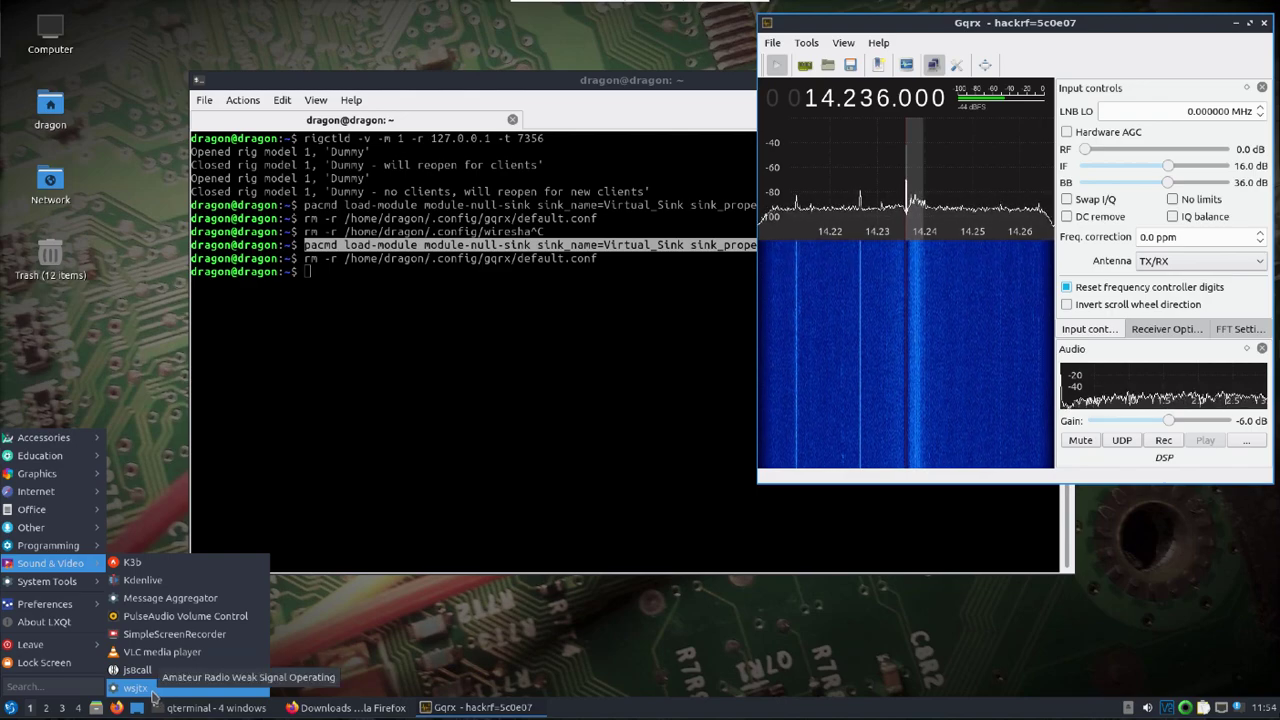
left_click(153, 690)
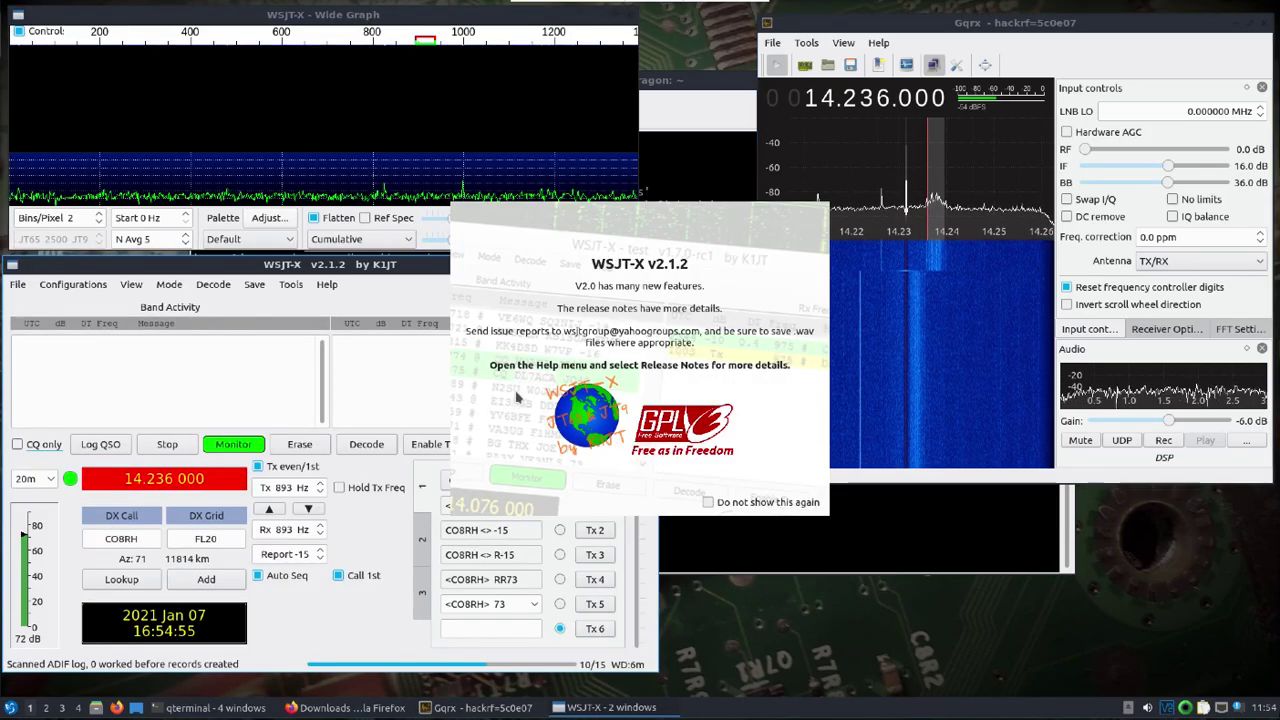
left_click(516, 397)
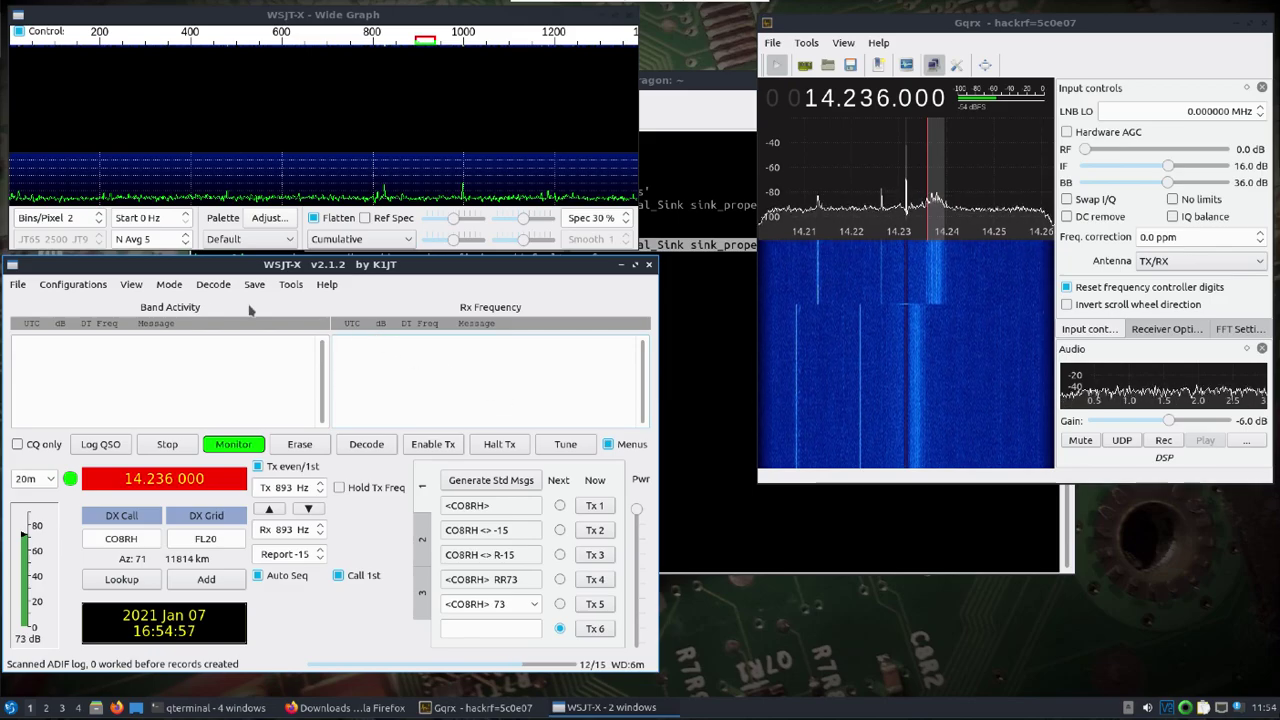
Step: Check in the WSJT-X radio settings that the rig is Hamlib NET rigctl at 127.0.0.1:7356, and test CAT control
left_click(18, 285)
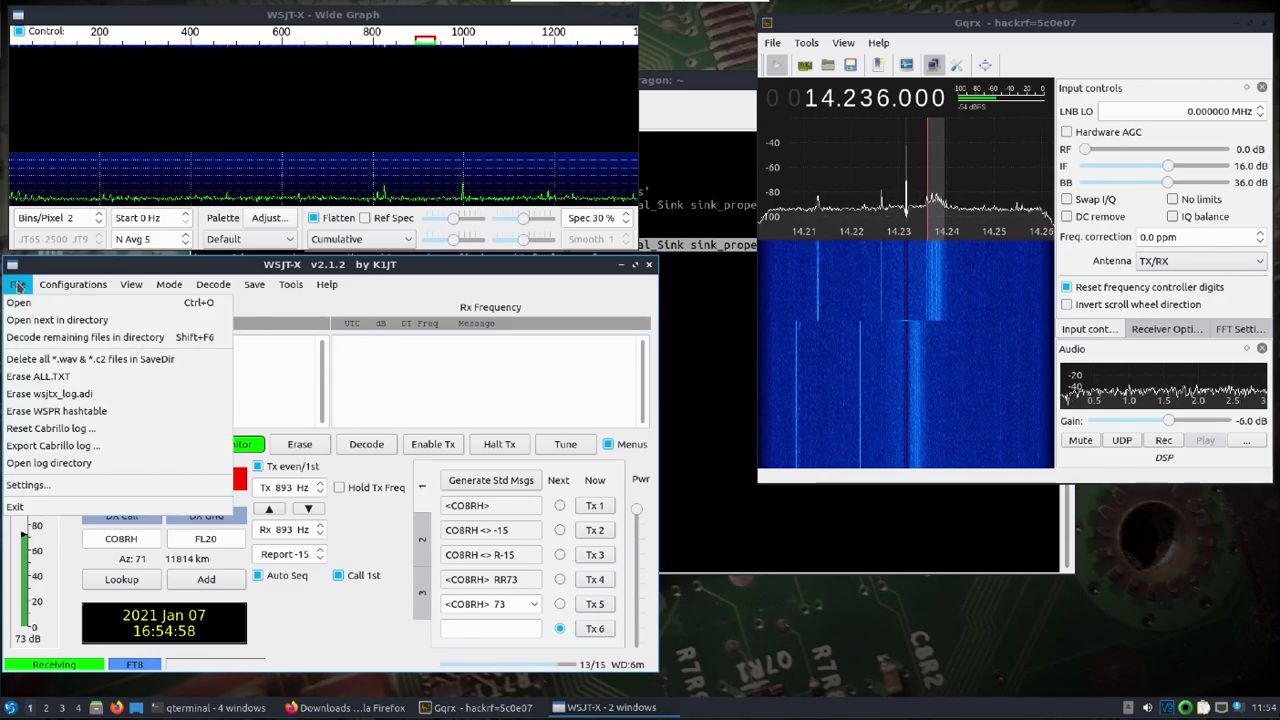
left_click(40, 483)
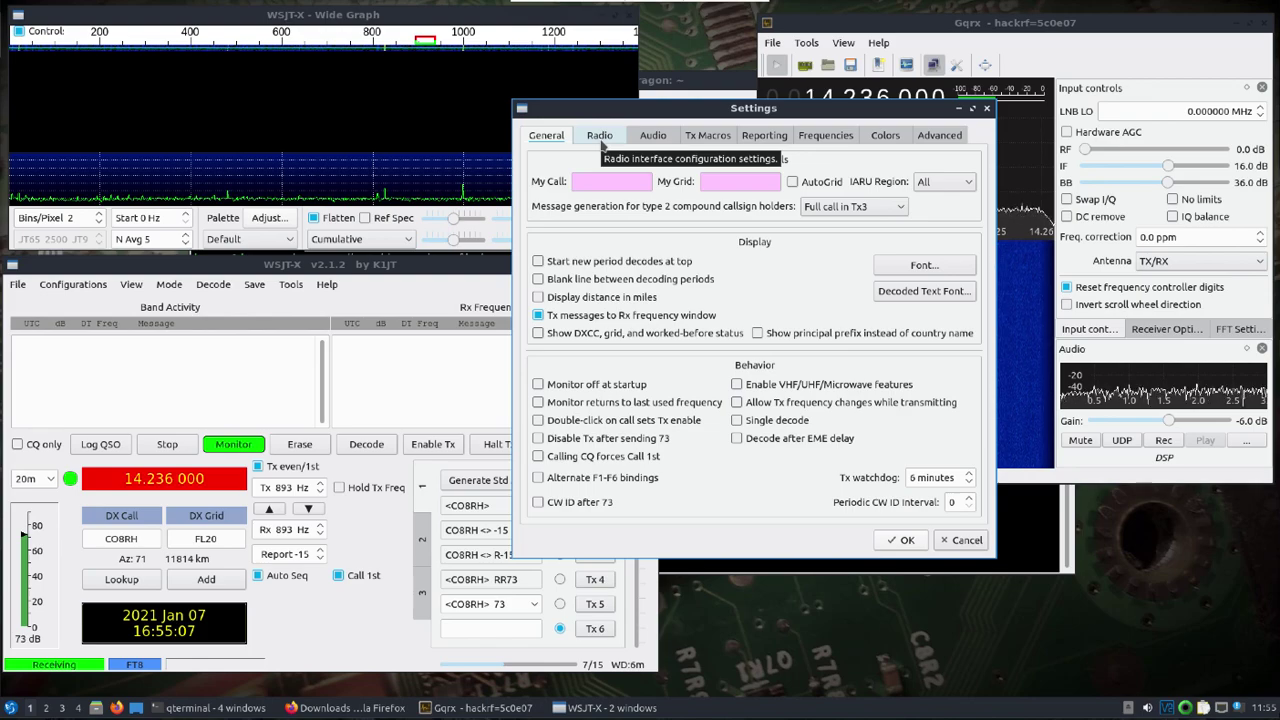
left_click(600, 136)
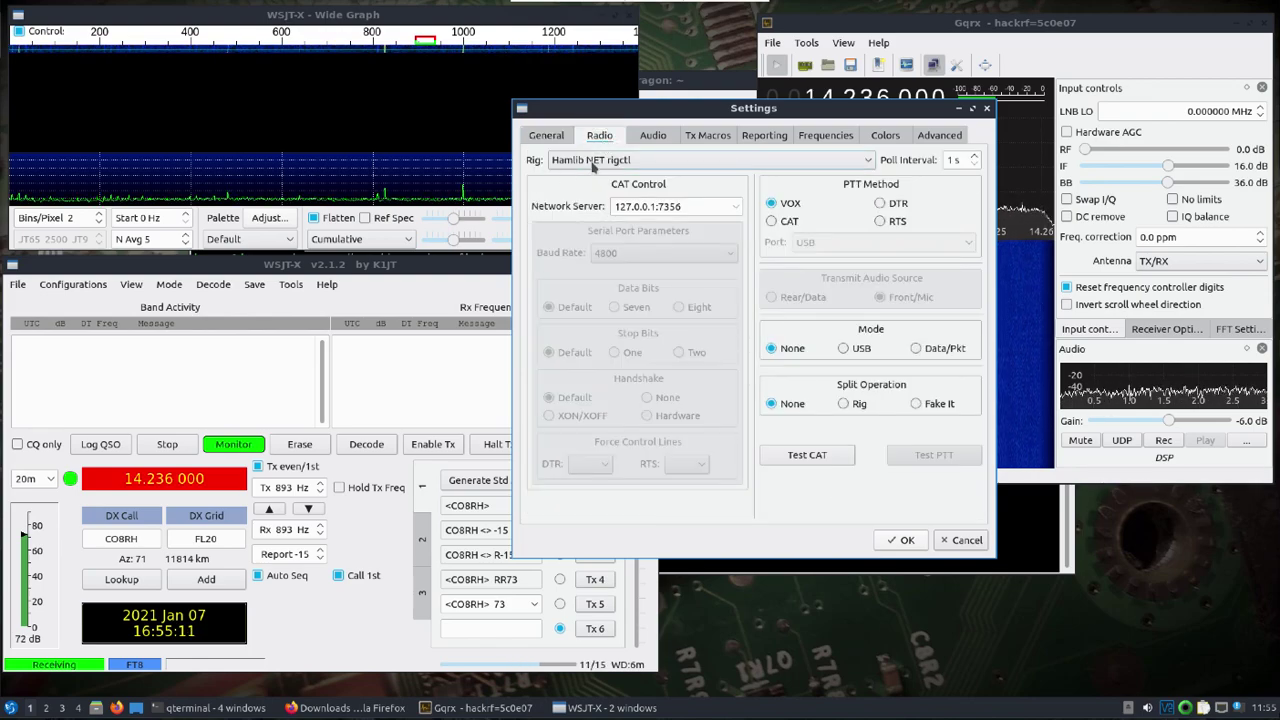
left_click(593, 162)
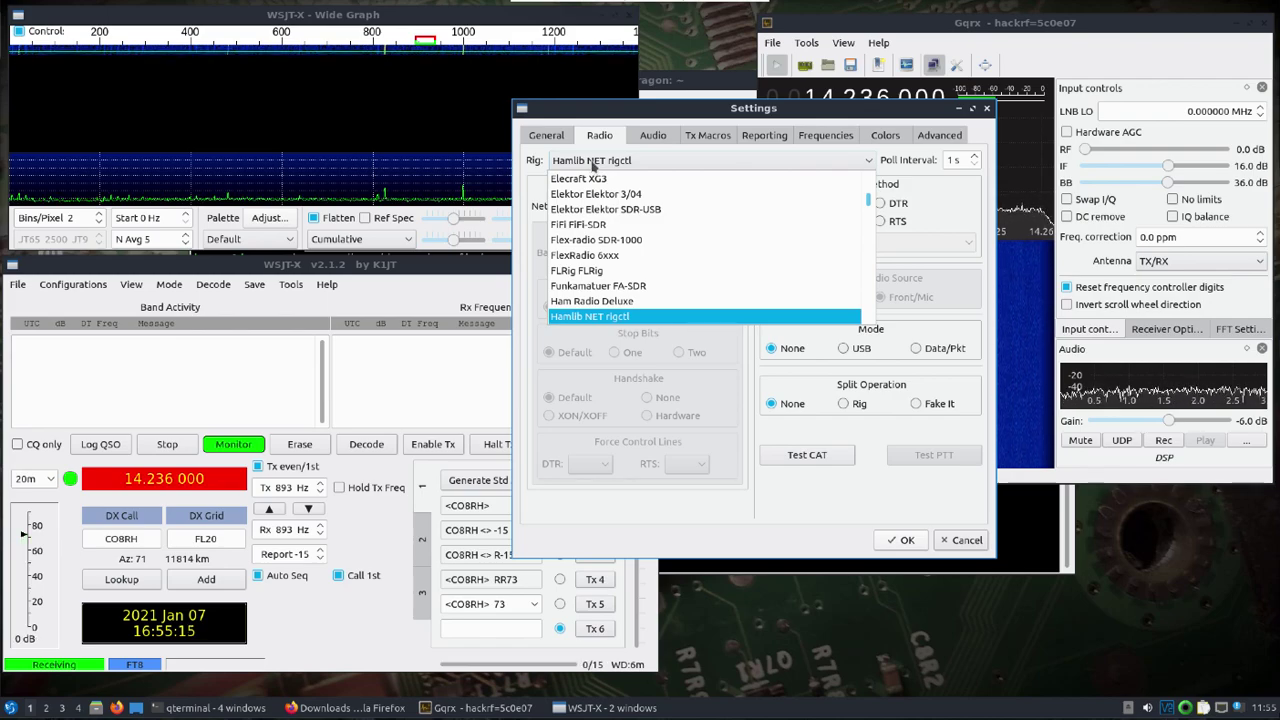
left_click(529, 172)
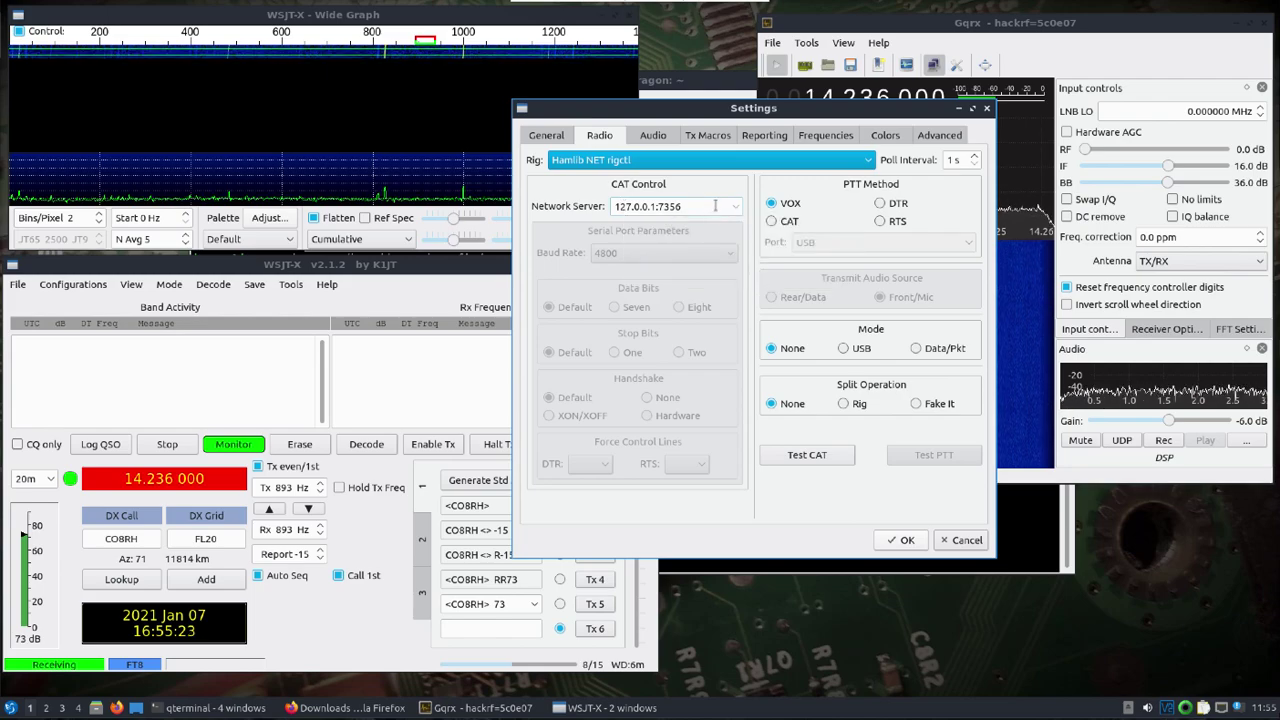
left_click(808, 456)
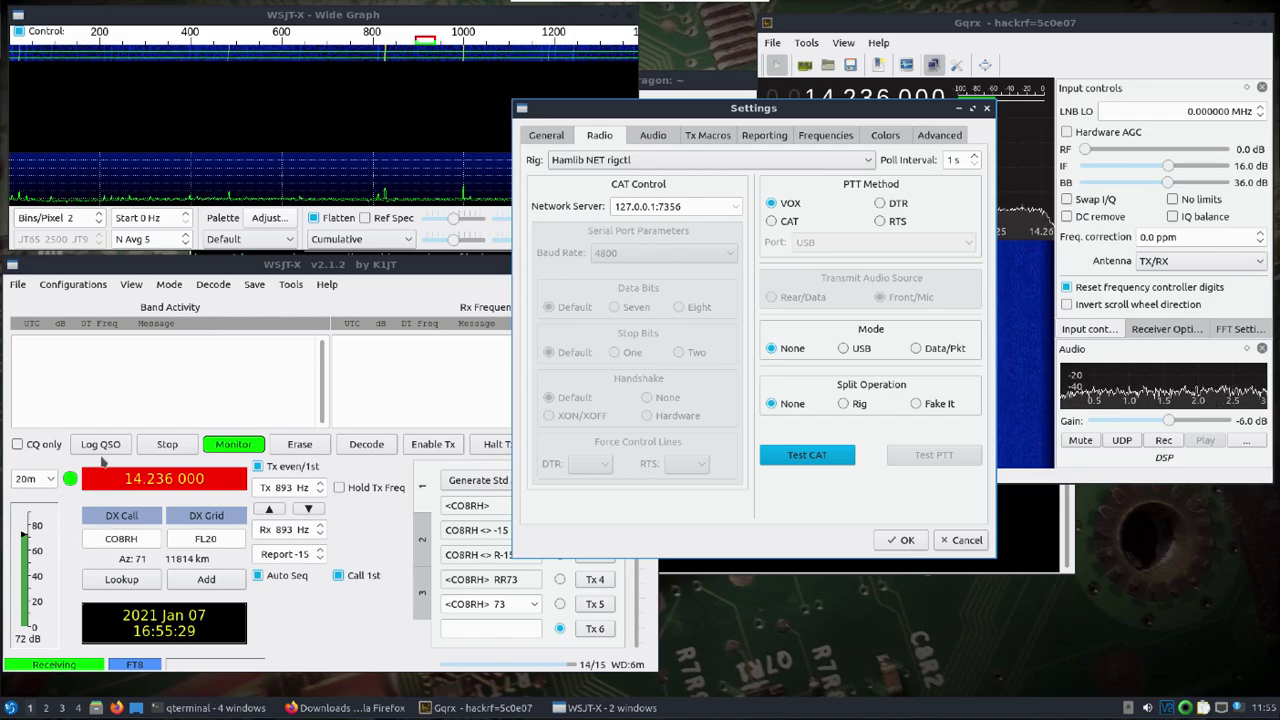
Step: Try default, surround21 and alsa_output.pci-0000_00_1b.0.analog-stereo.monitor as the WSJT-X soundcard input, and accept the last one
left_click(651, 134)
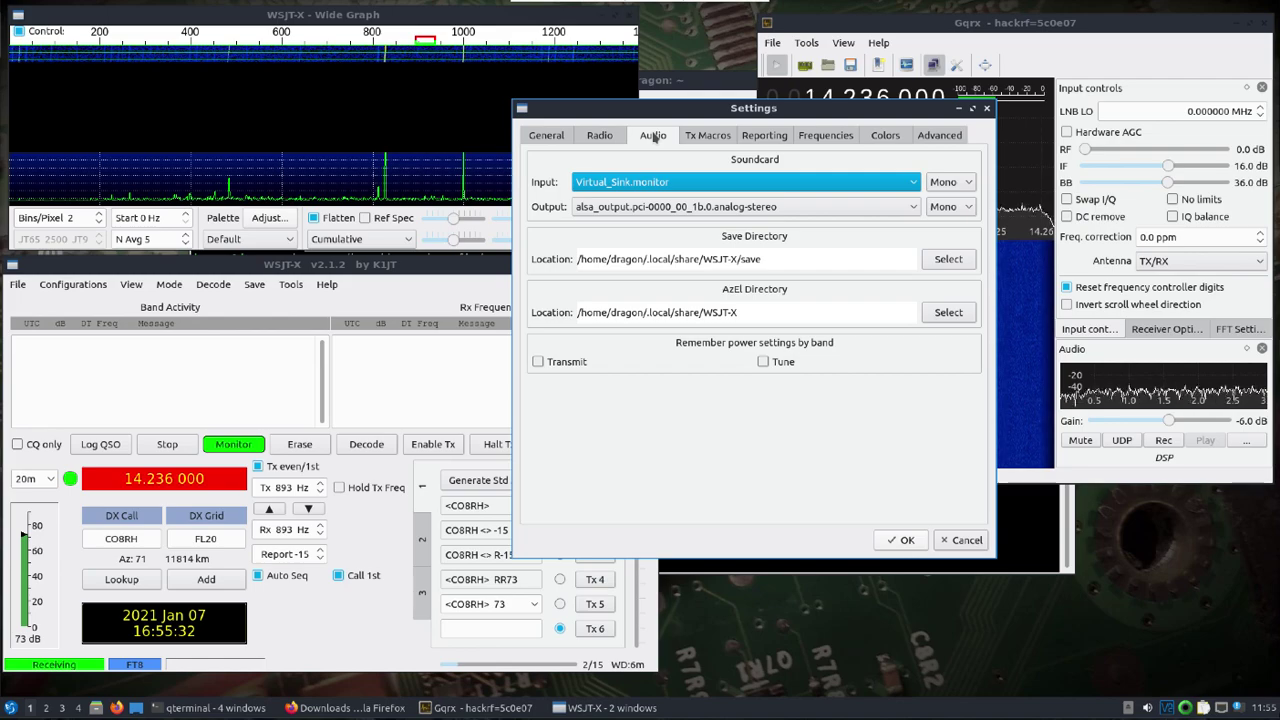
left_click(672, 184)
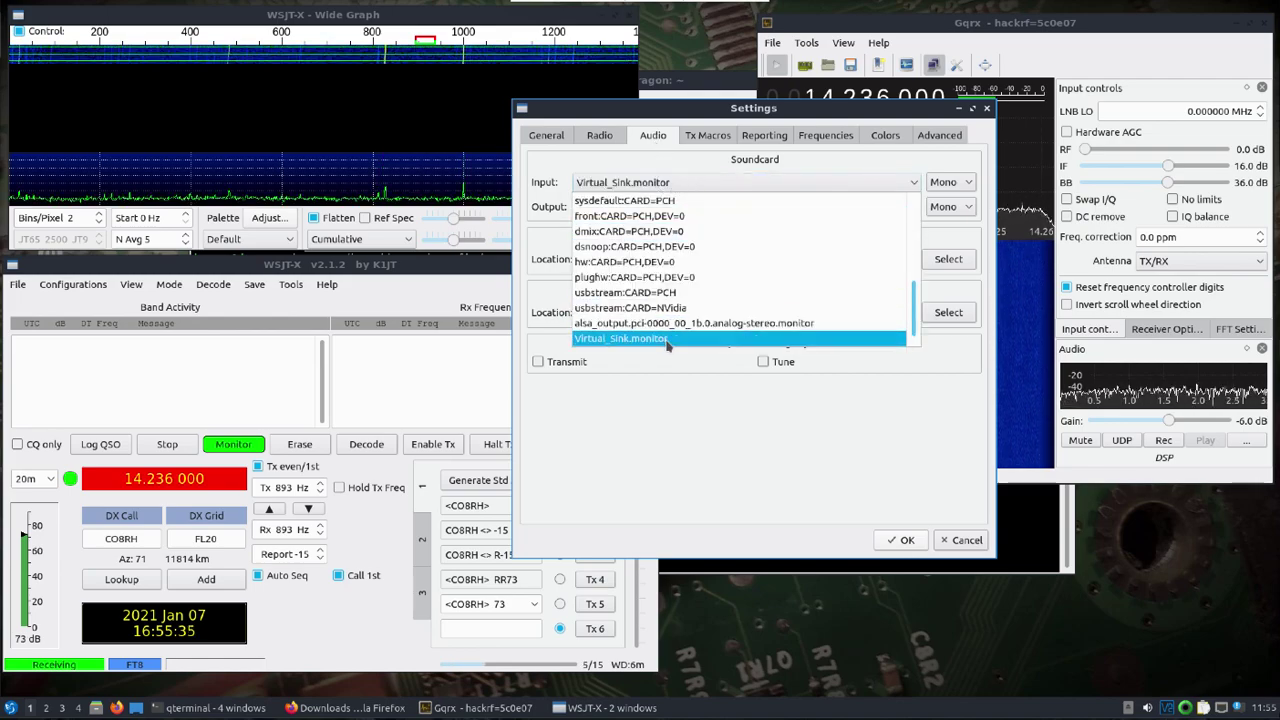
left_click_drag(914, 326, 910, 200)
left_click(756, 202)
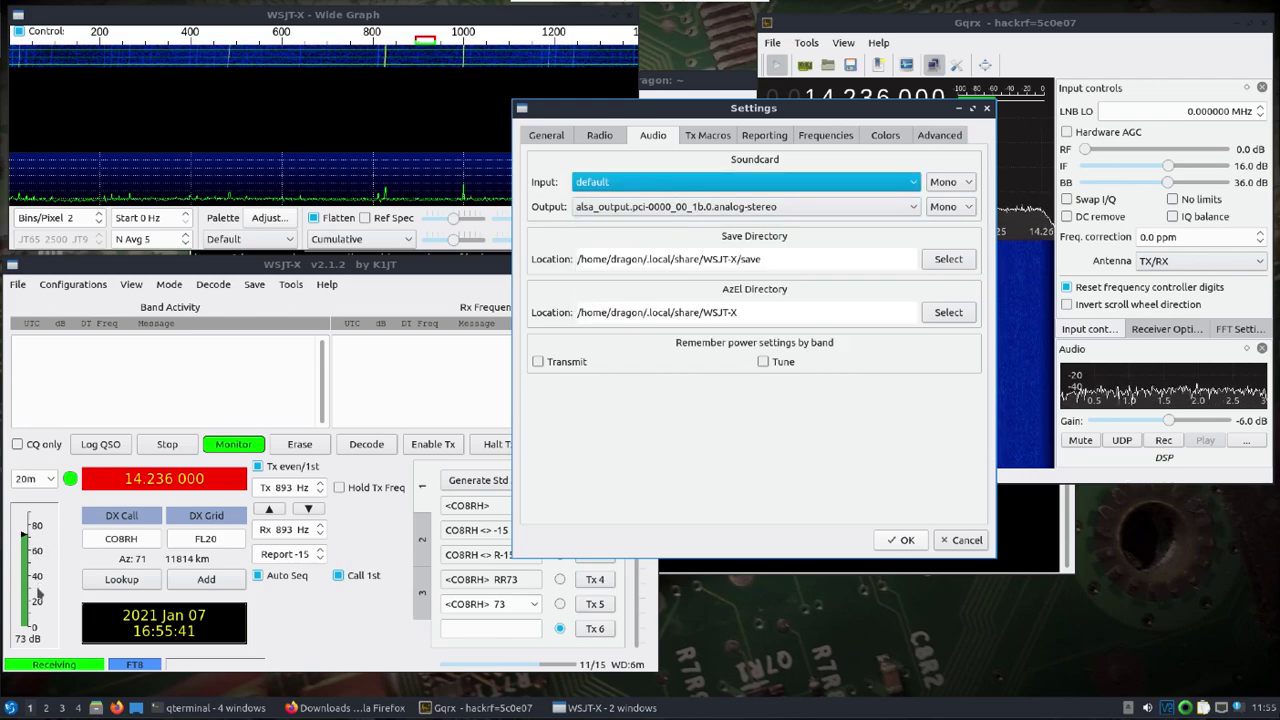
left_click(582, 189)
left_click(612, 216)
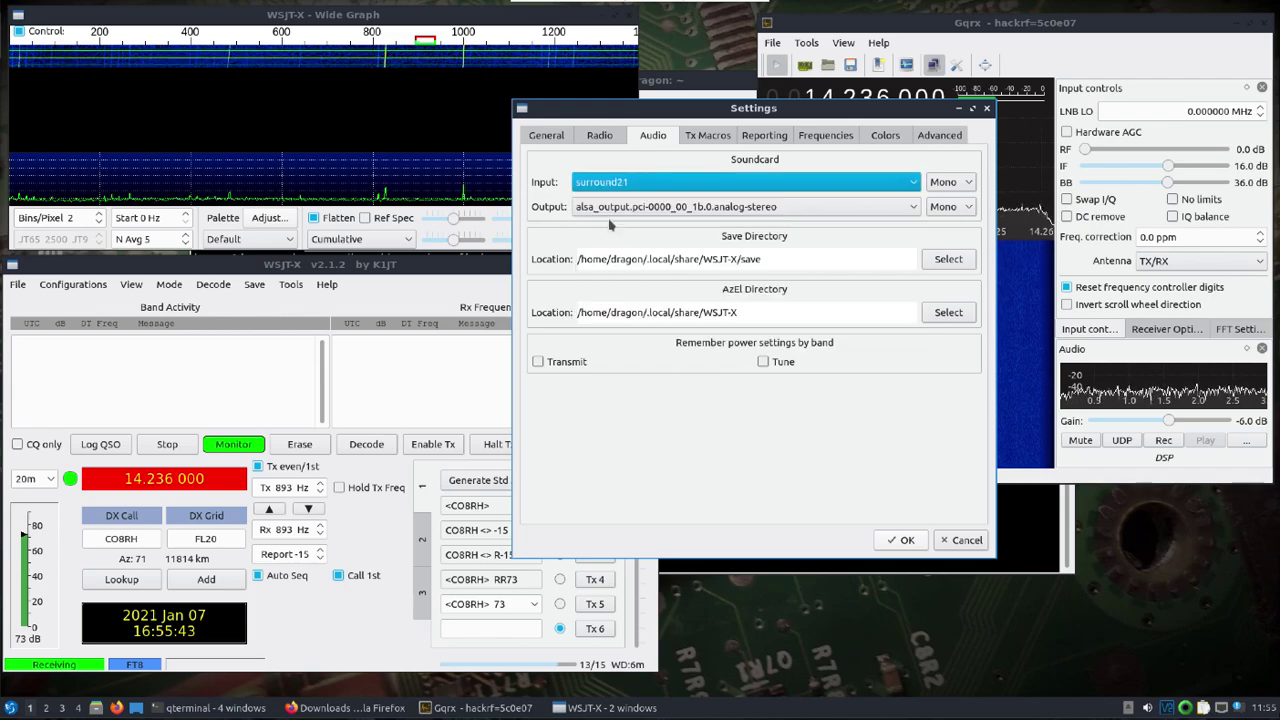
left_click(631, 190)
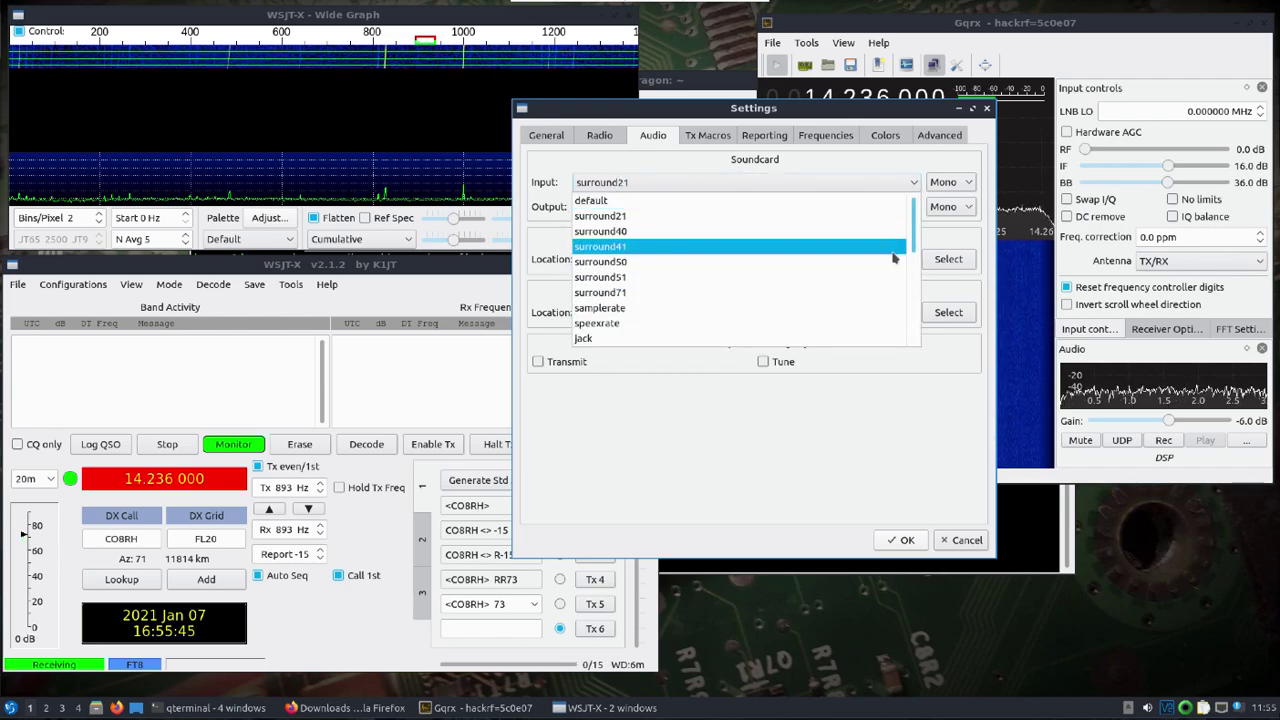
left_click_drag(913, 236, 903, 343)
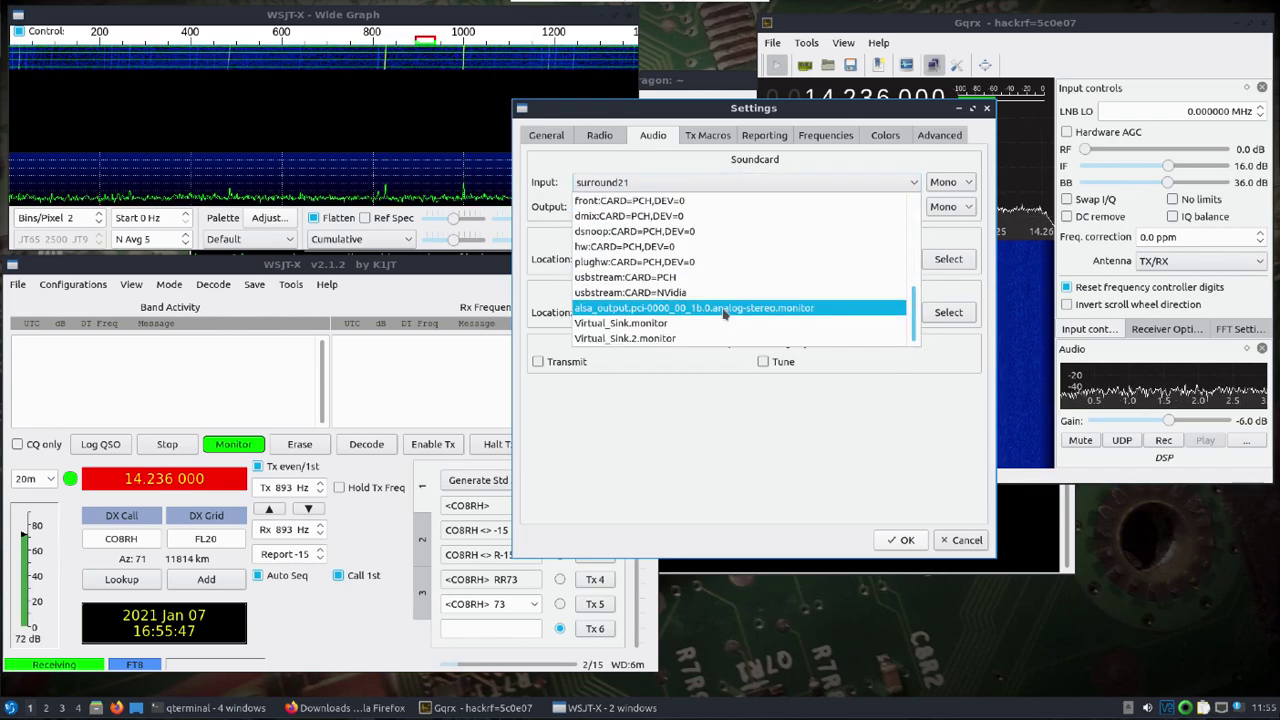
left_click(687, 308)
left_click(893, 541)
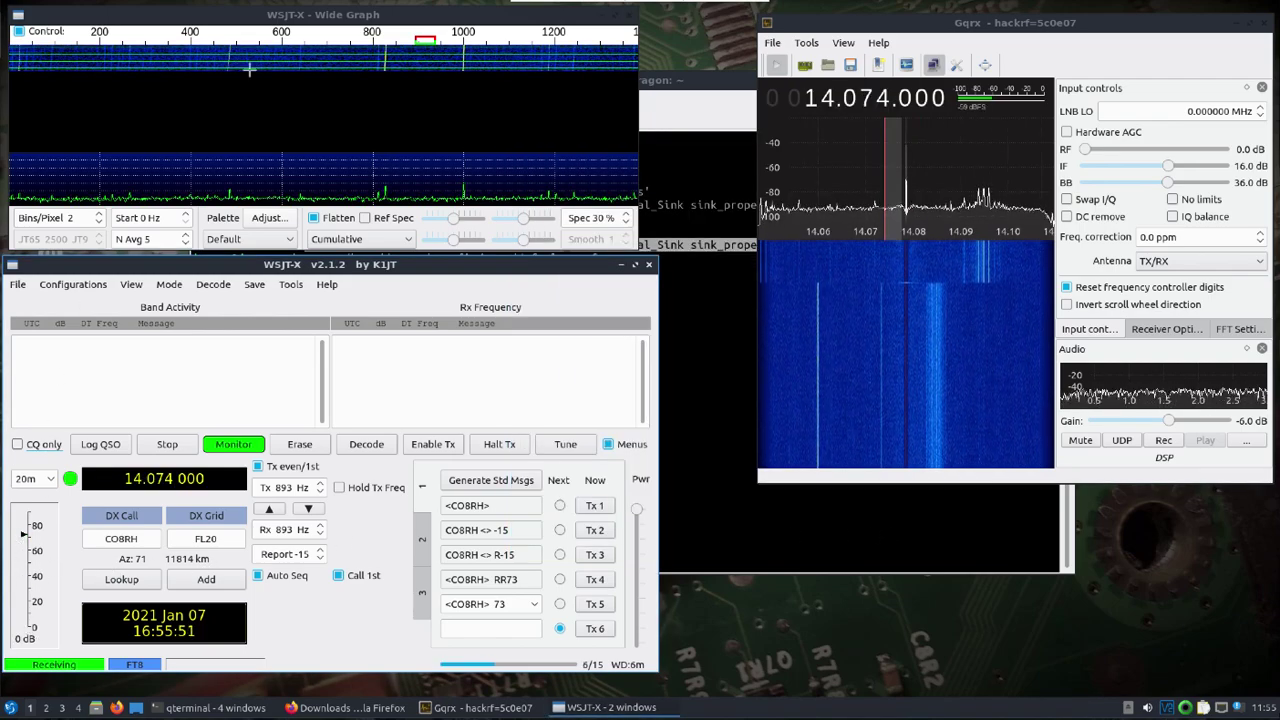
Step: Set the WSJT-X soundcard input to Virtual_Sink.monitor and accept the settings
left_click(17, 285)
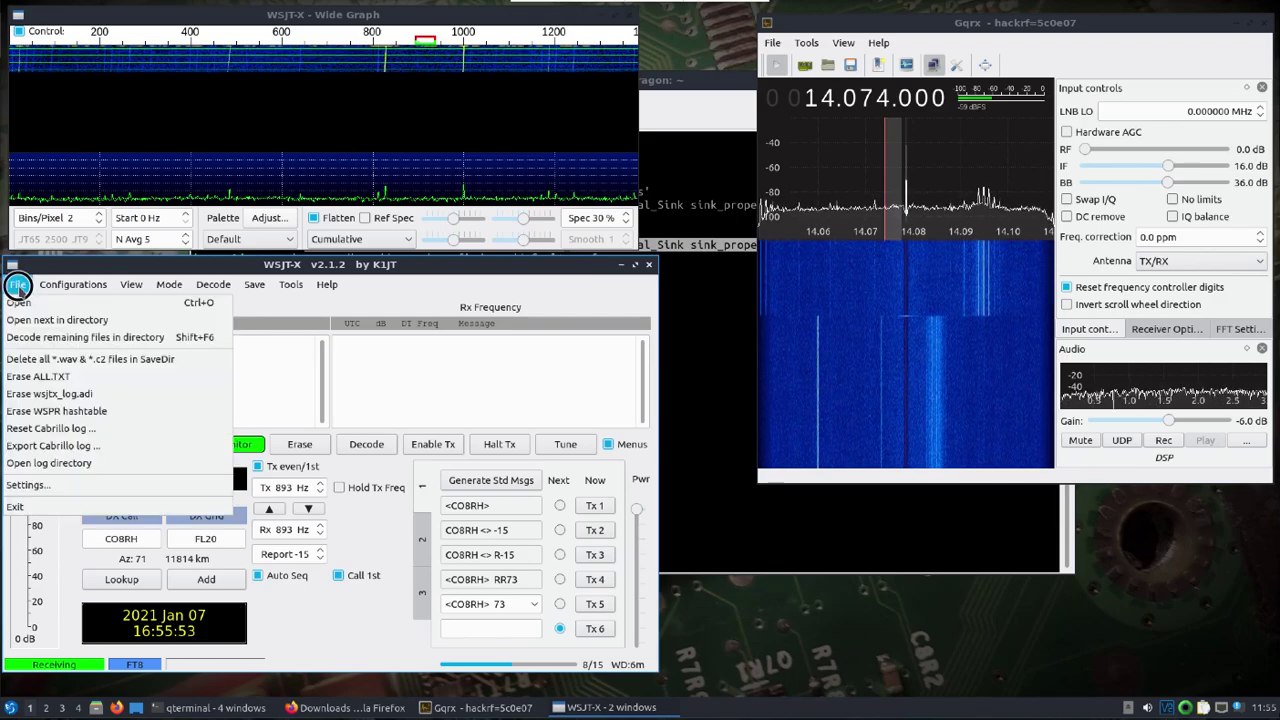
left_click(28, 485)
left_click(684, 184)
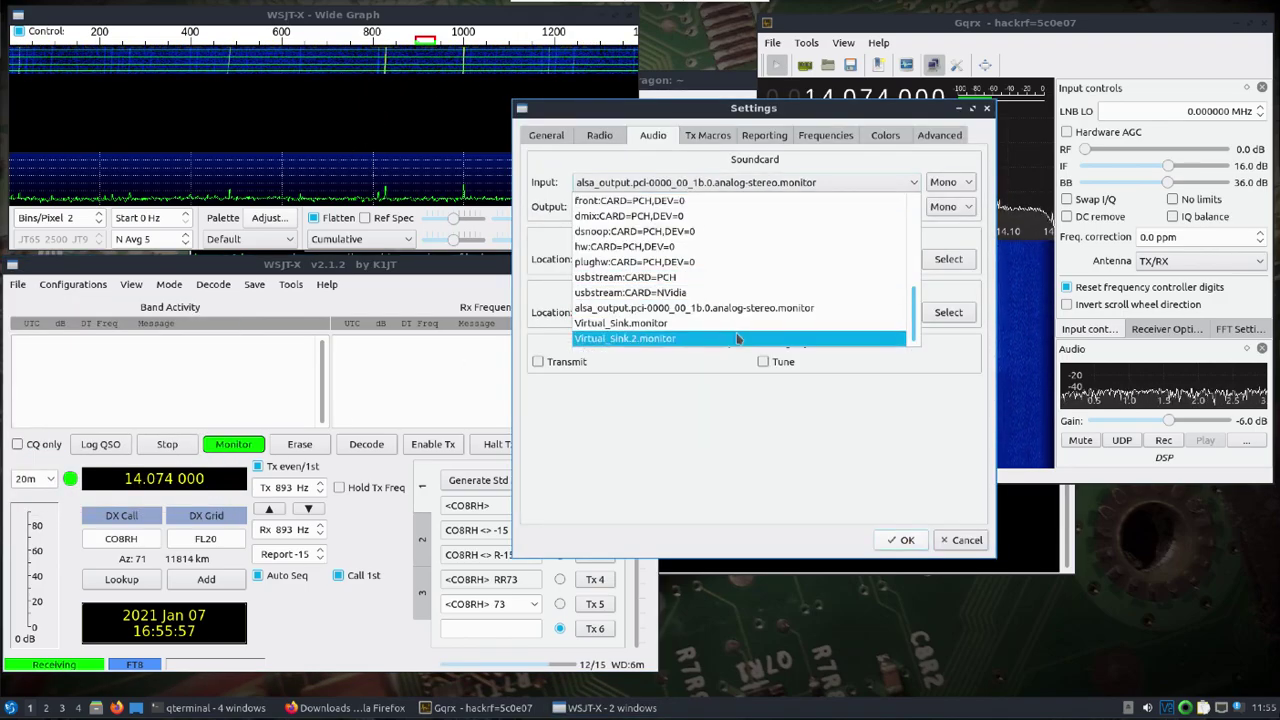
left_click(670, 324)
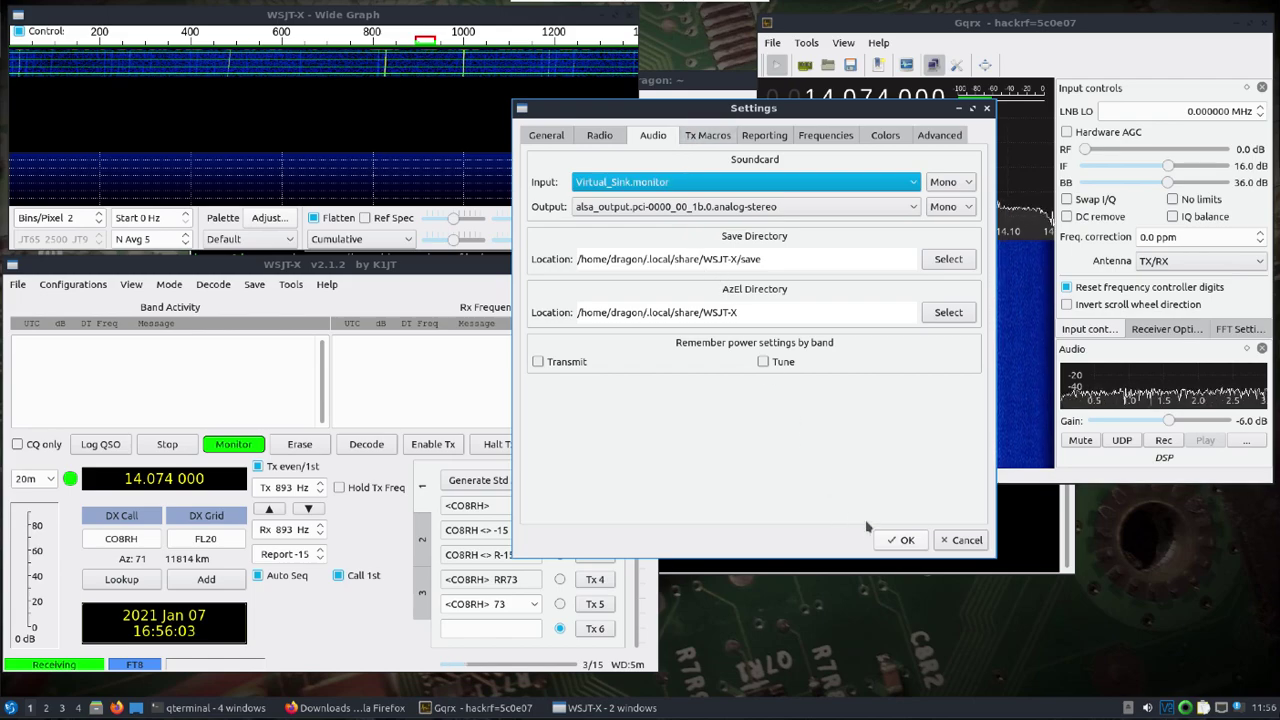
left_click(892, 538)
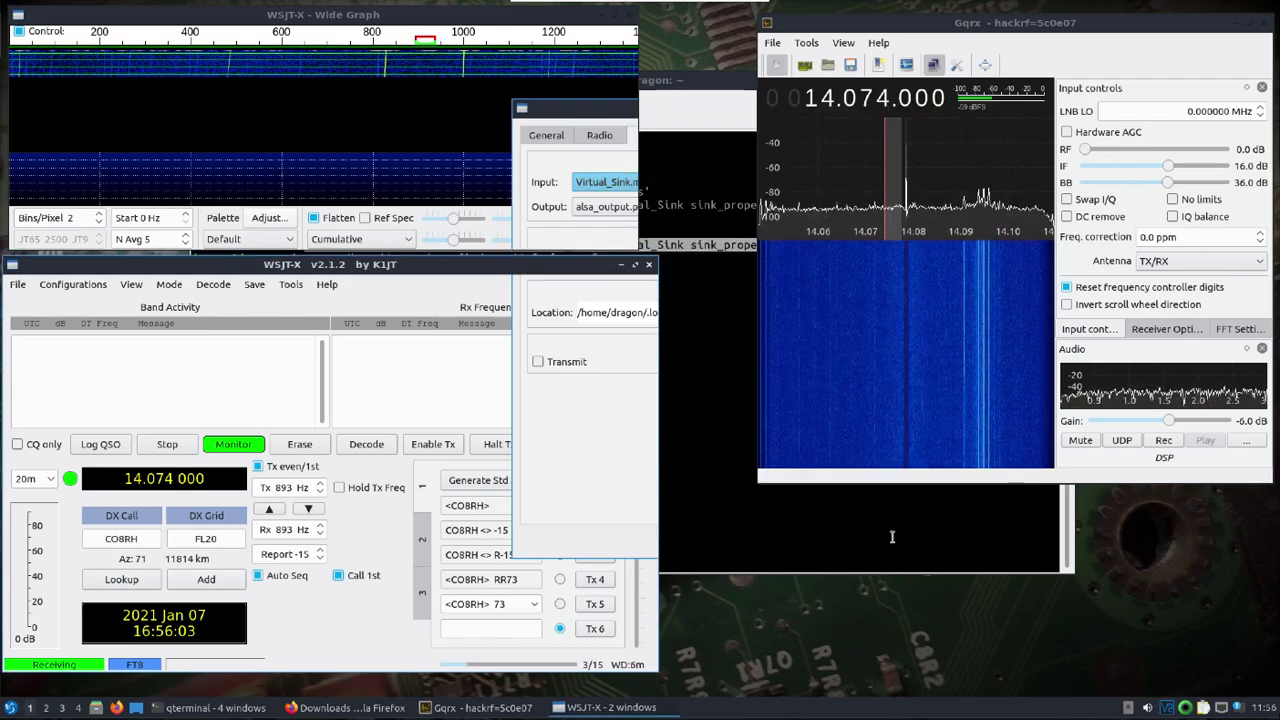
Step: Switch the WSJT-X band to 10.136 MHz (30m) and back to 14.074 MHz (20m) to test tuning of Gqrx
left_click(51, 481)
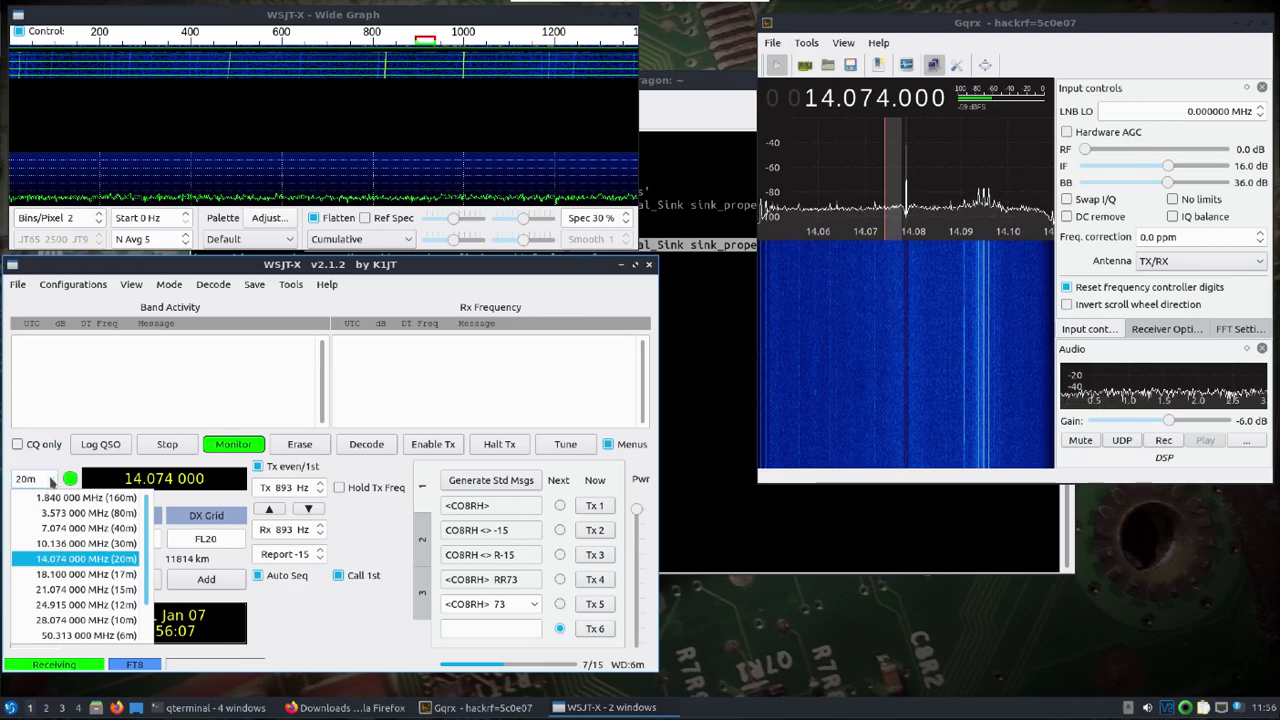
left_click(71, 545)
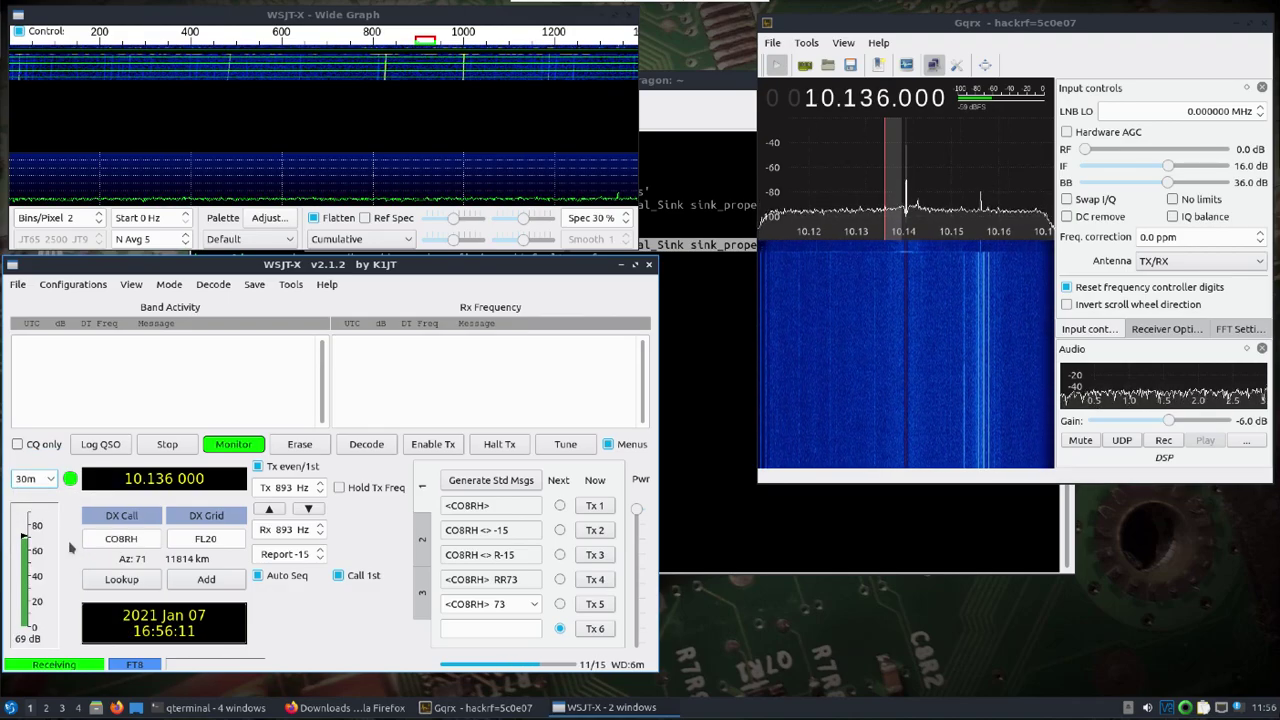
left_click(46, 479)
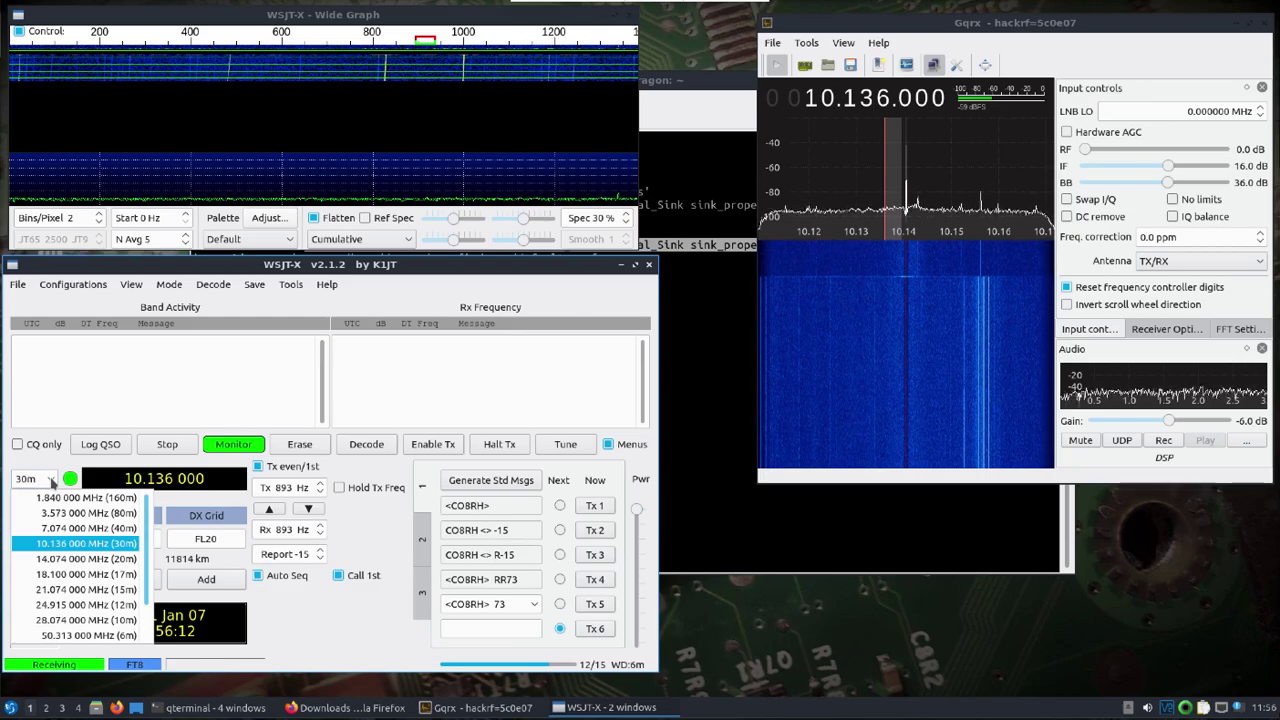
left_click(66, 558)
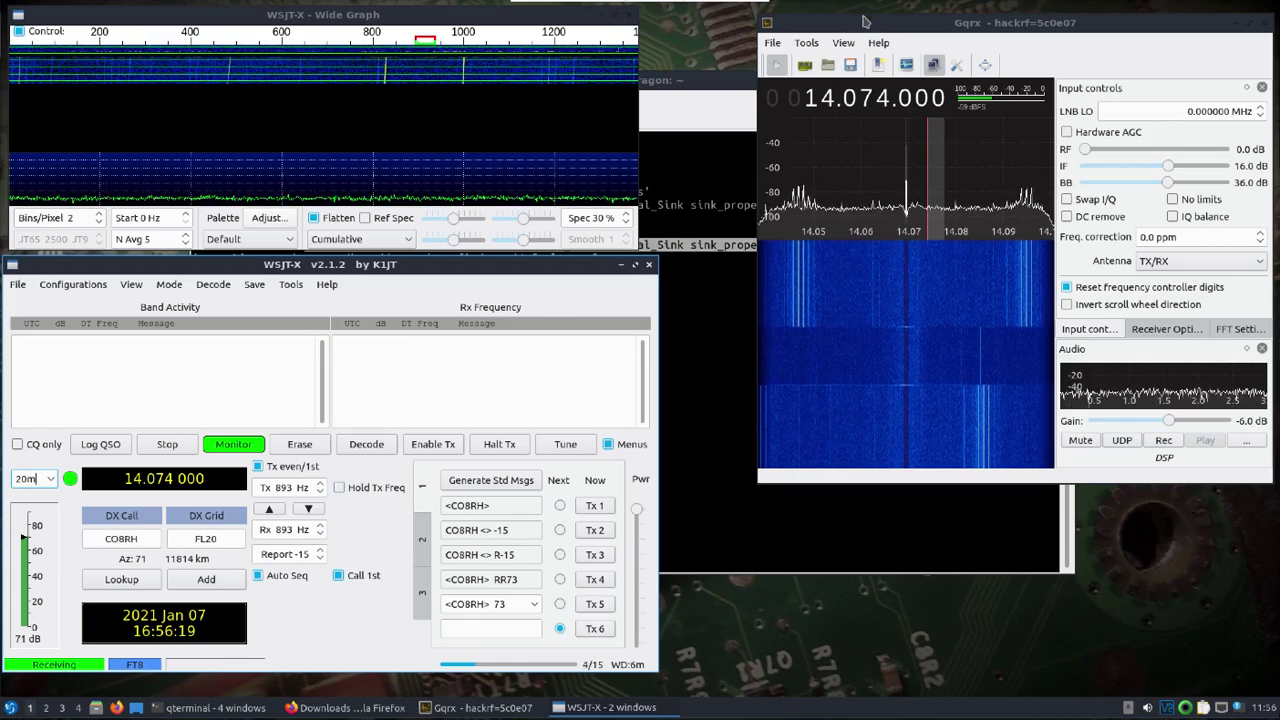
Step: Shift the Gqrx window slightly, view the GridTracker downloads page in Firefox and minimise the browser
left_click_drag(866, 22, 848, 18)
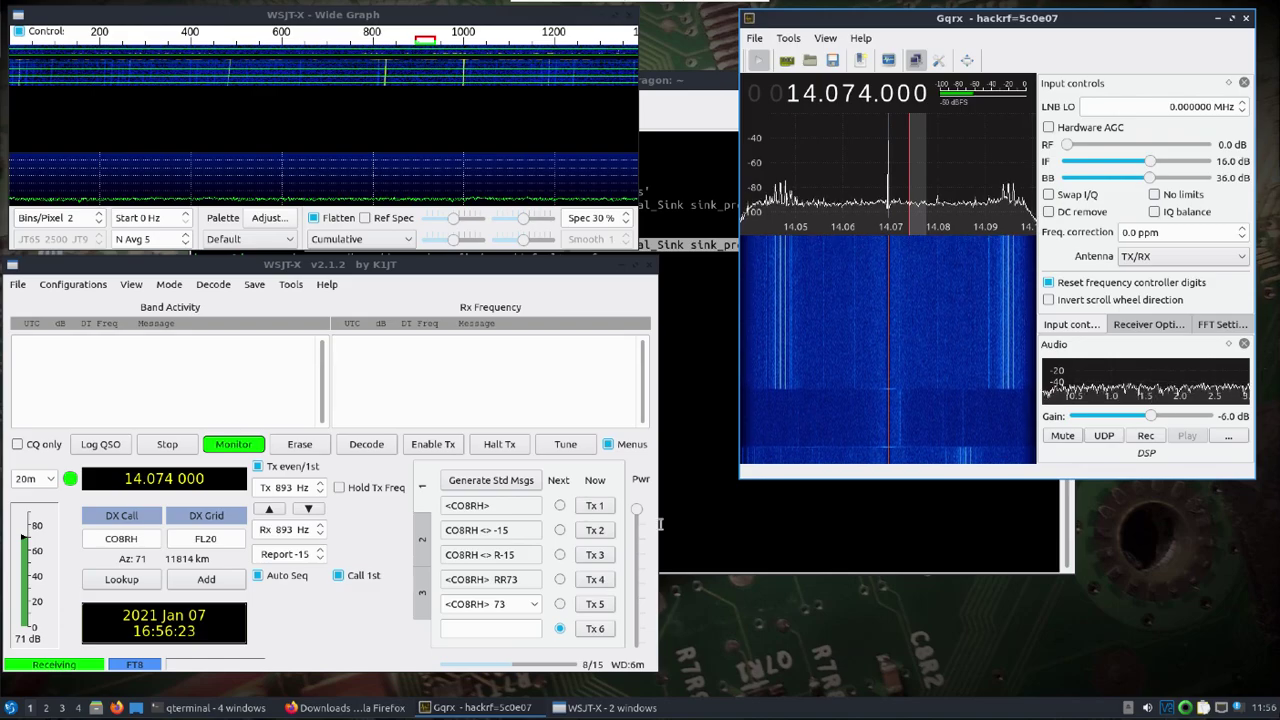
left_click(342, 708)
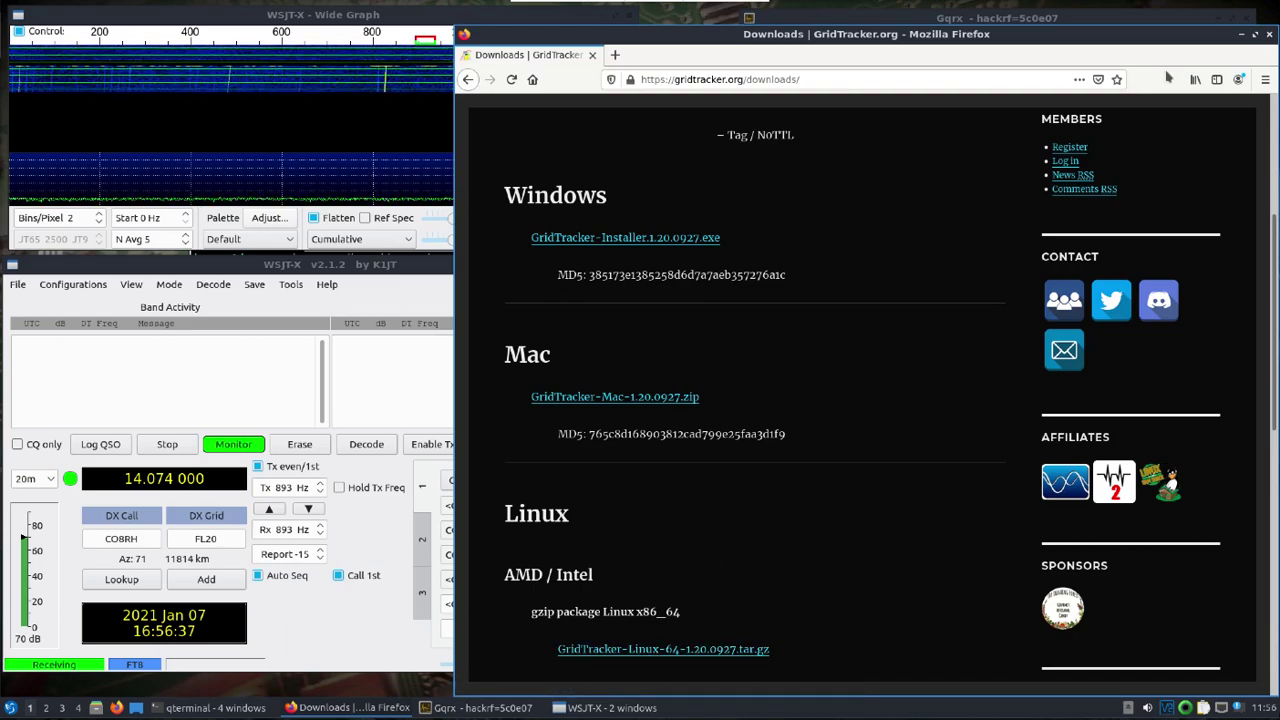
left_click(1240, 34)
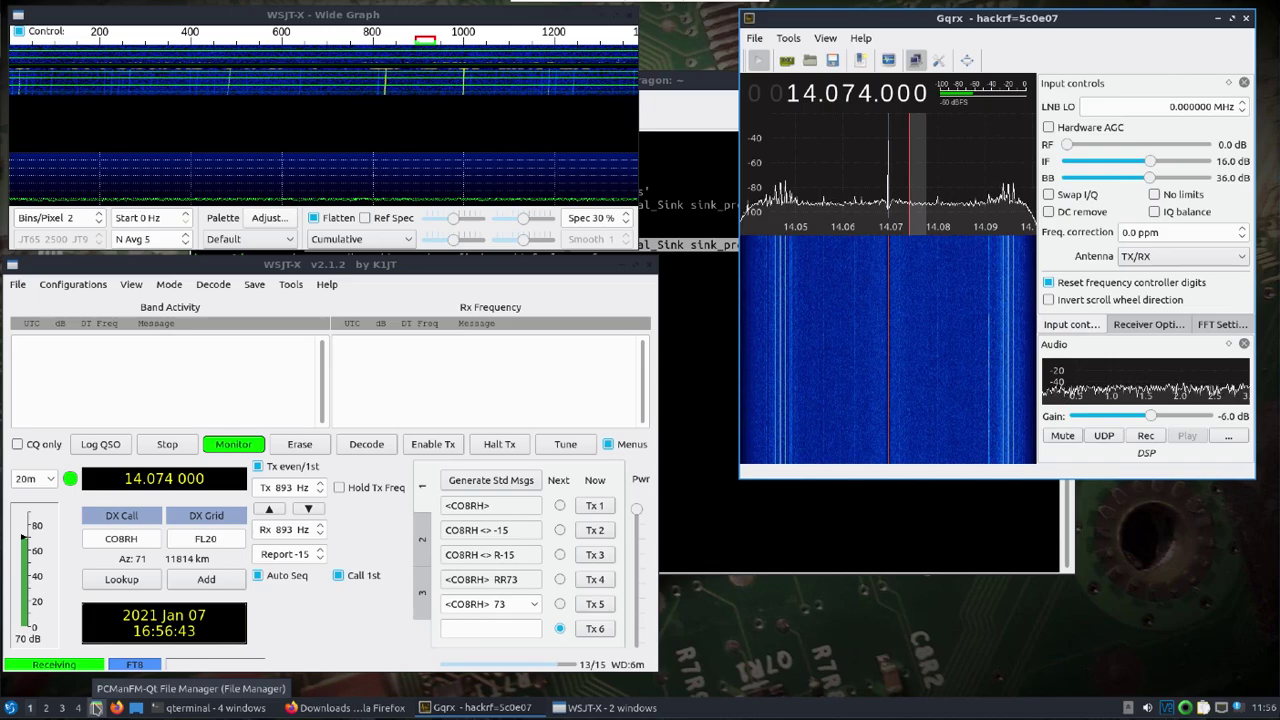
Step: Open a new terminal window, change to the Downloads/GridTracker folder and list its contents
left_click(18, 709)
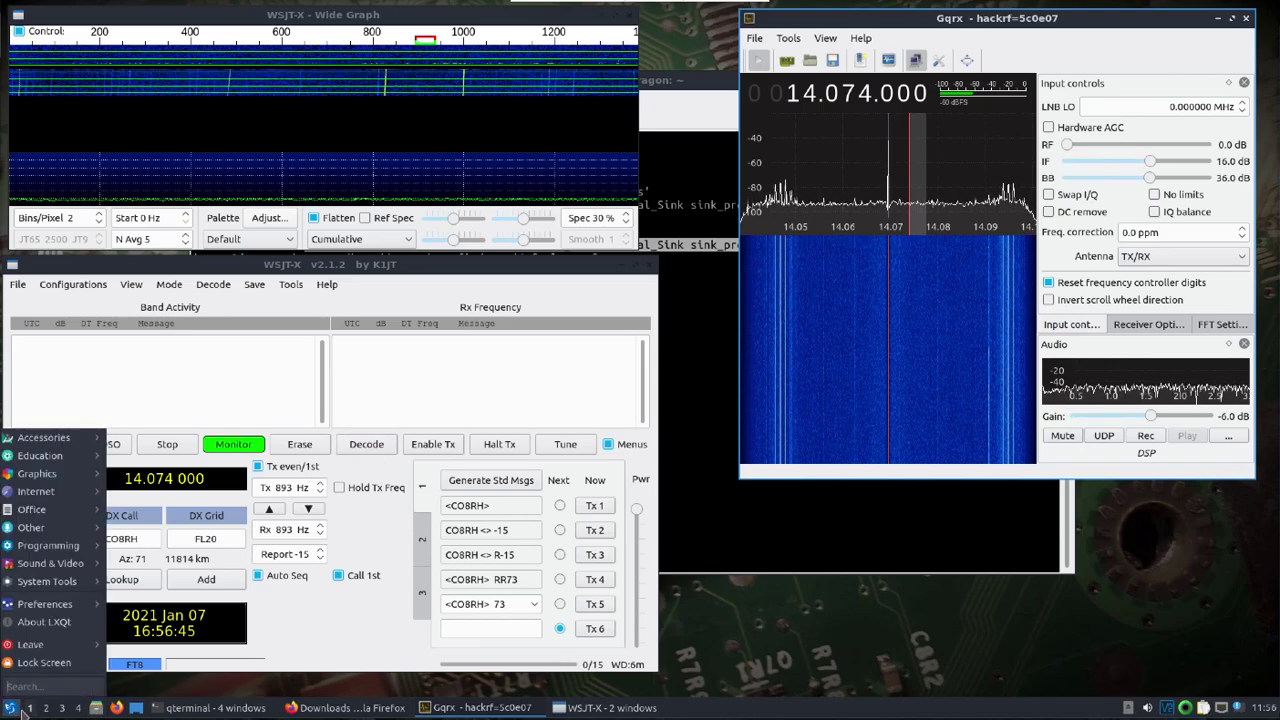
mouse_move(55, 581)
left_click(165, 600)
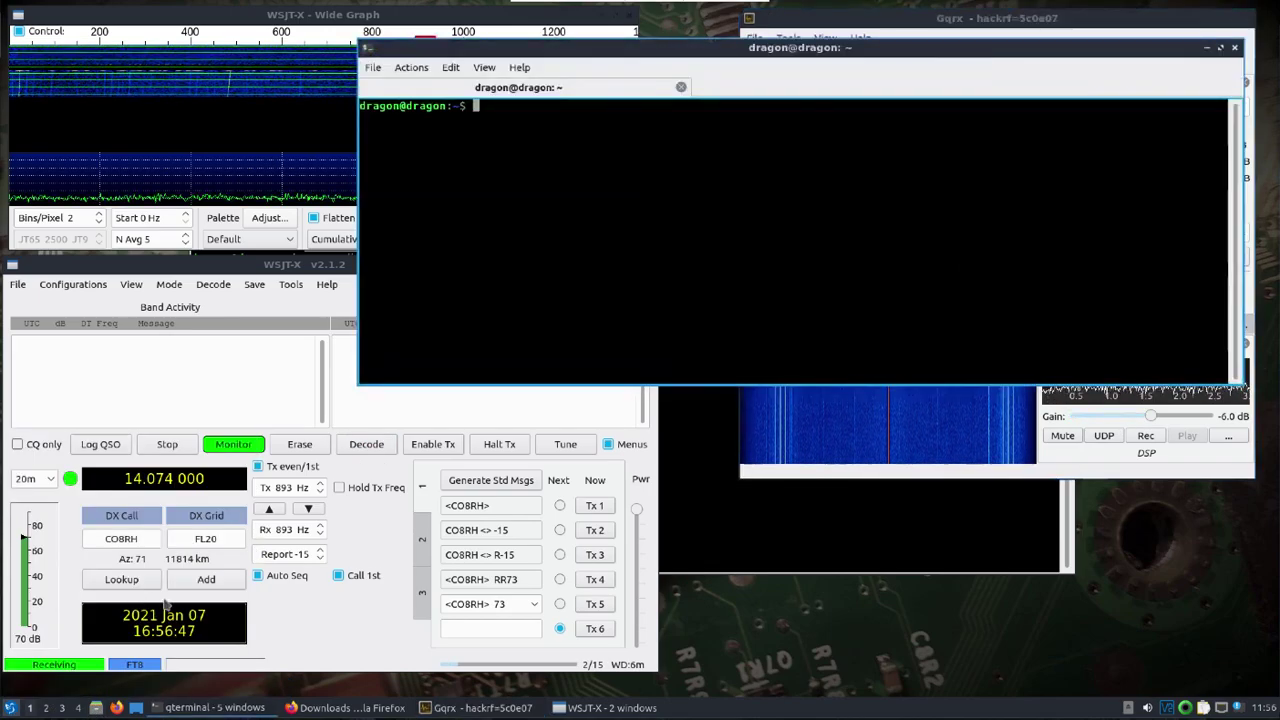
type("c")
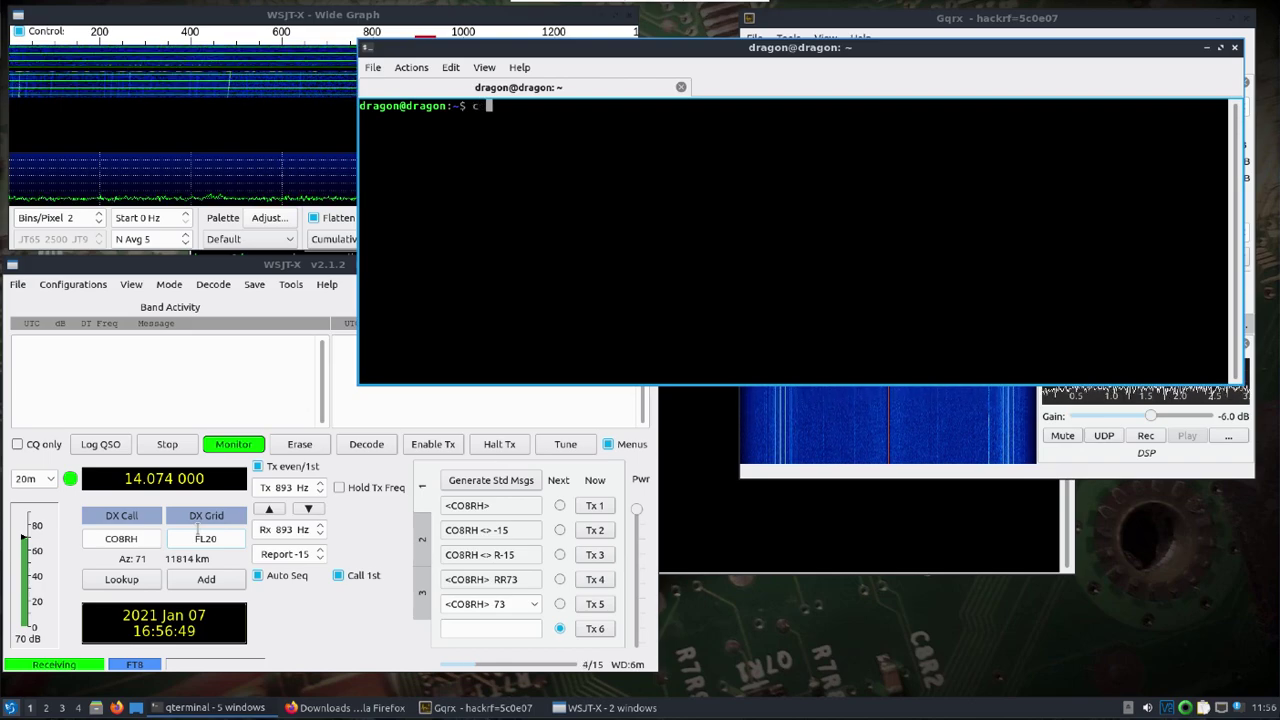
type("d Dow")
key("Tab")
type("G")
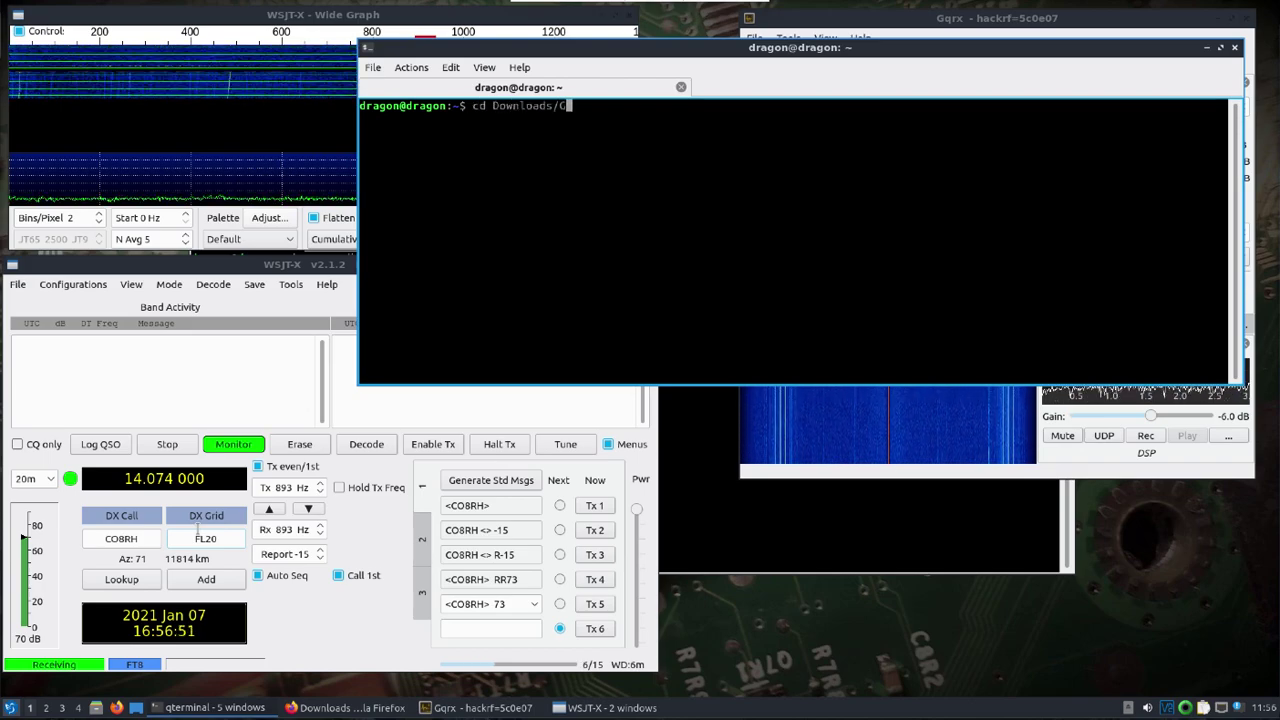
key("Tab")
key("Return")
type("ls")
key("Return")
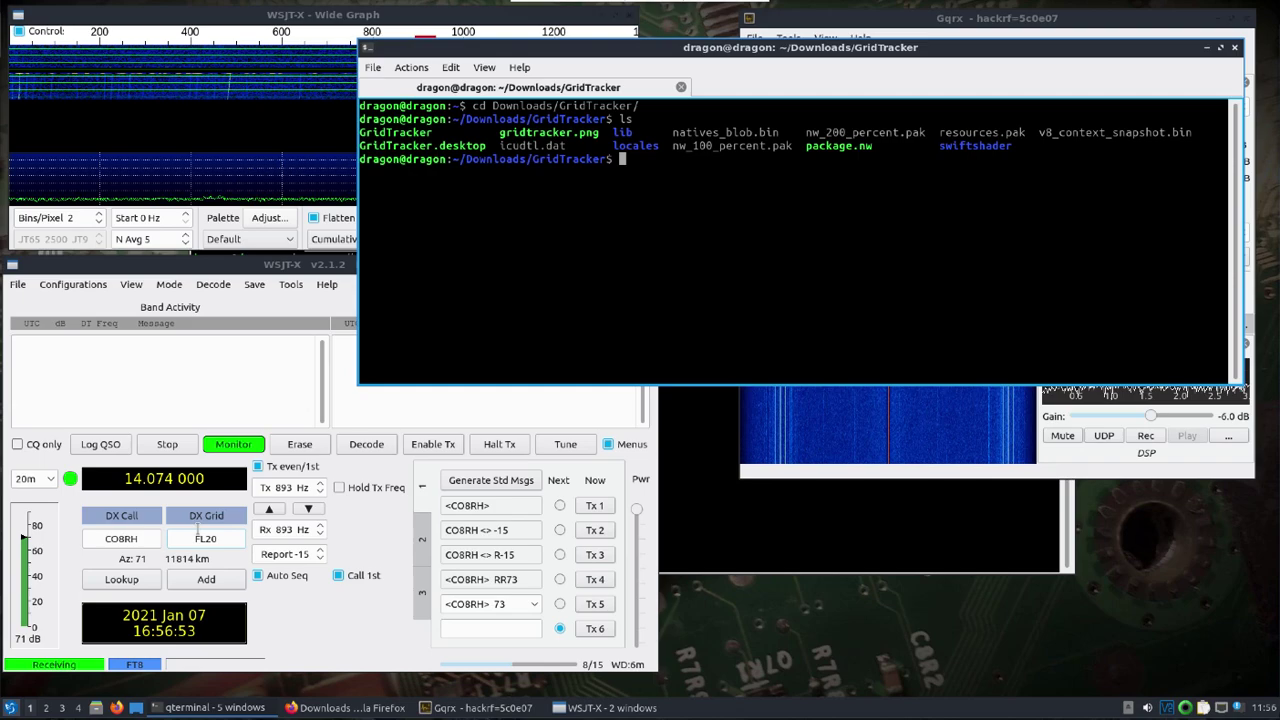
Step: Launch GridTracker by running ./GridTracker, minimise the terminal and shift the GridTracker window slightly aside
type("./Gr")
key("Tab")
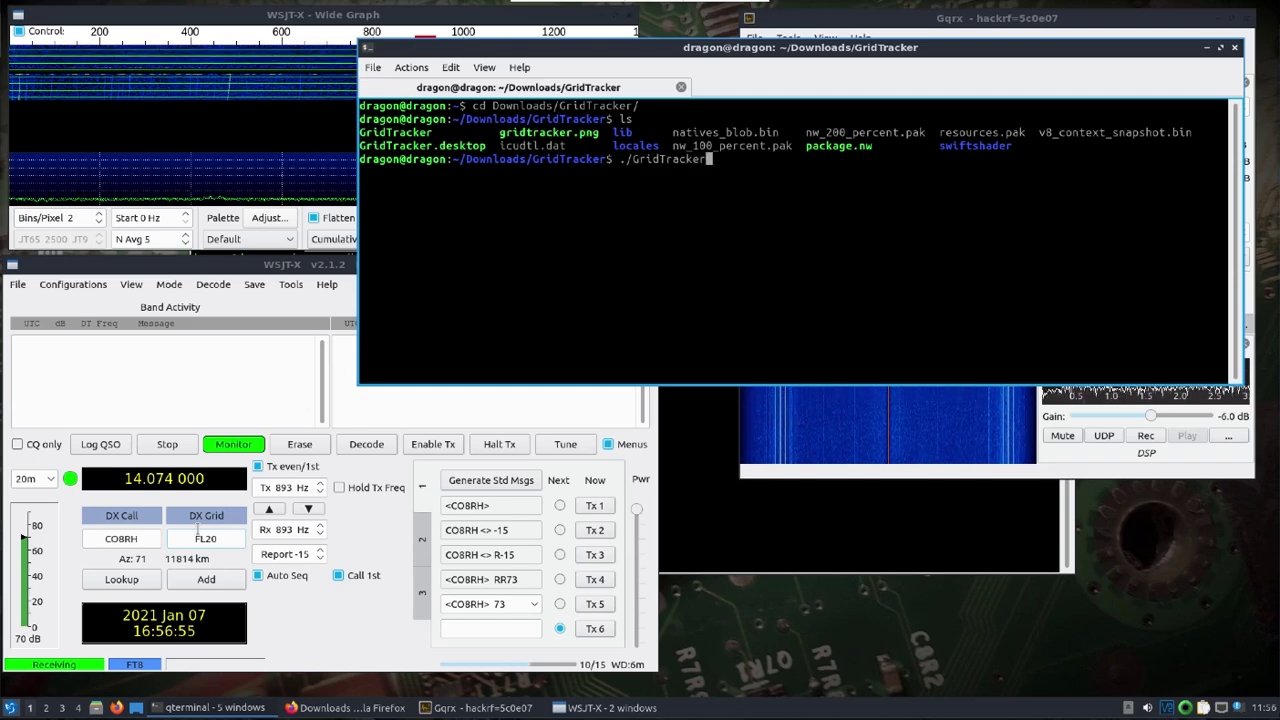
key("Return")
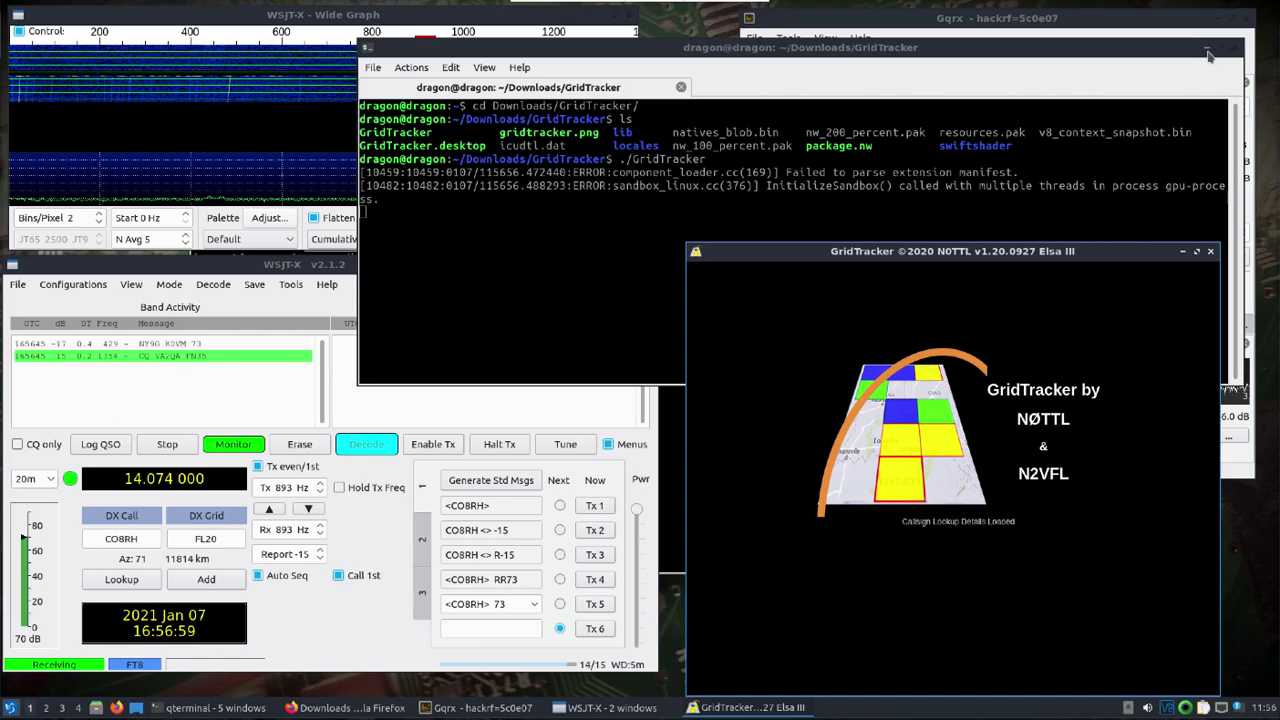
left_click(1207, 50)
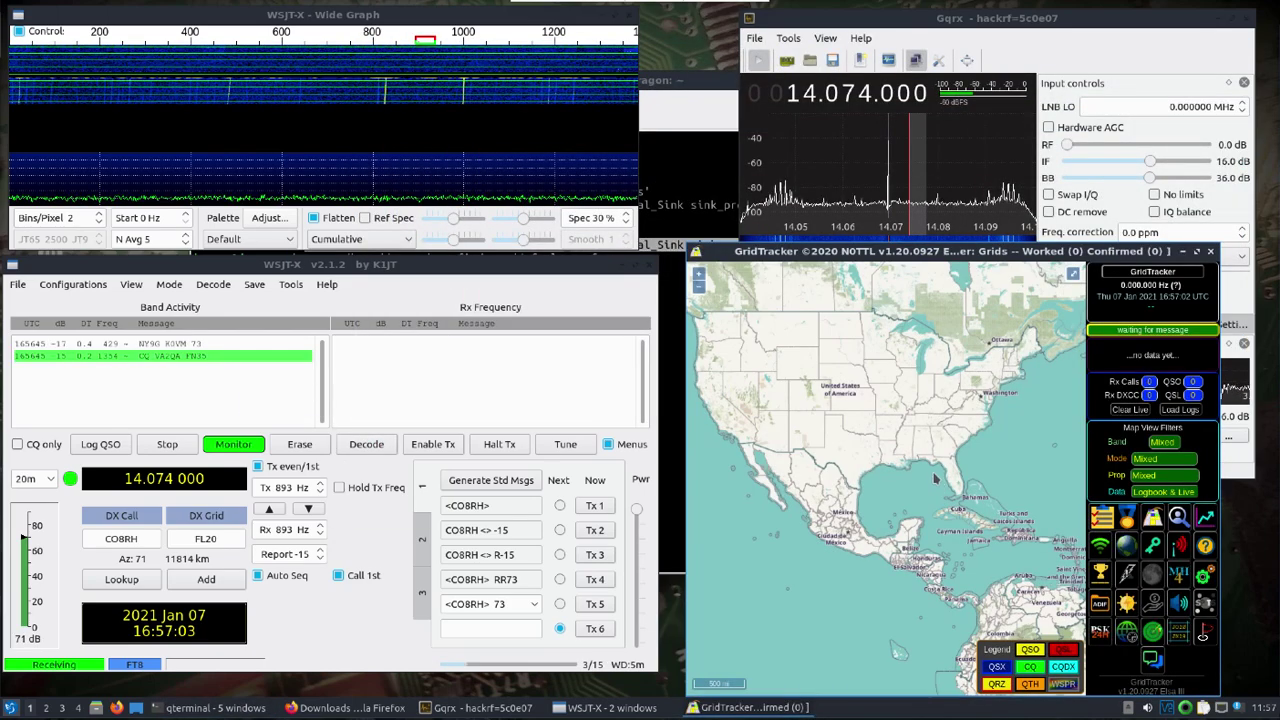
scroll(937, 480, "down", 1)
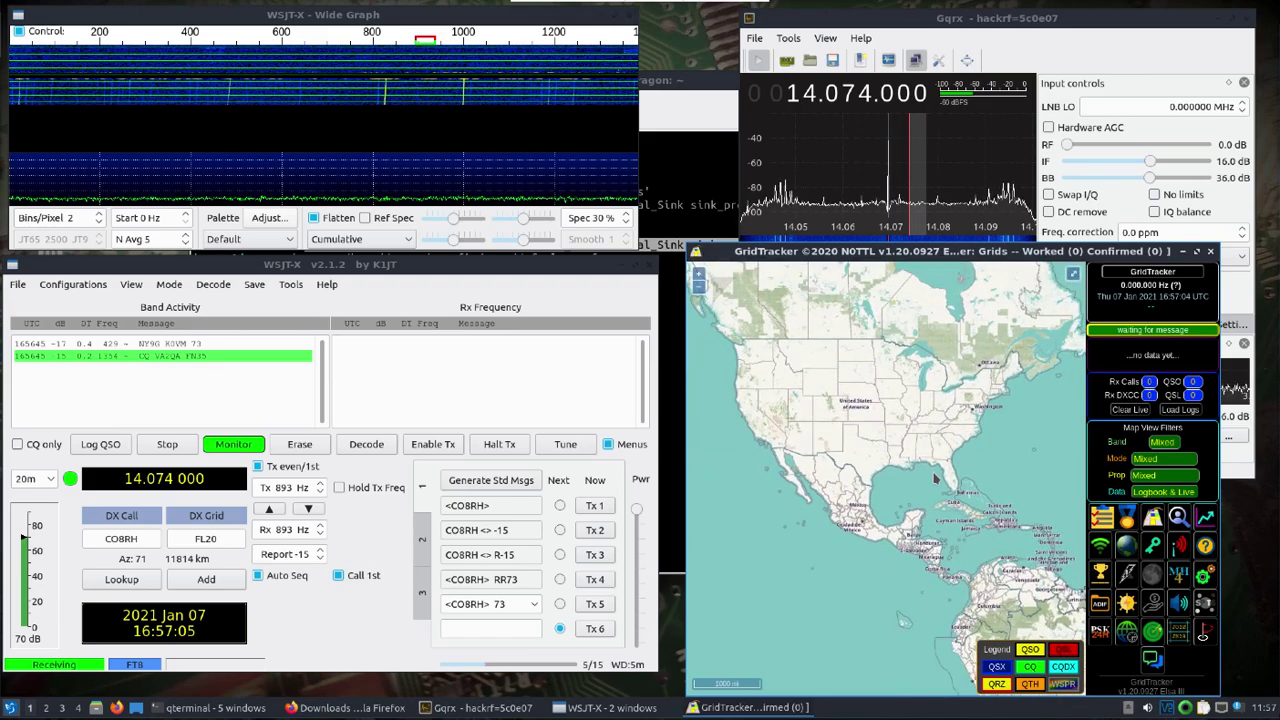
scroll(937, 480, "down", 1)
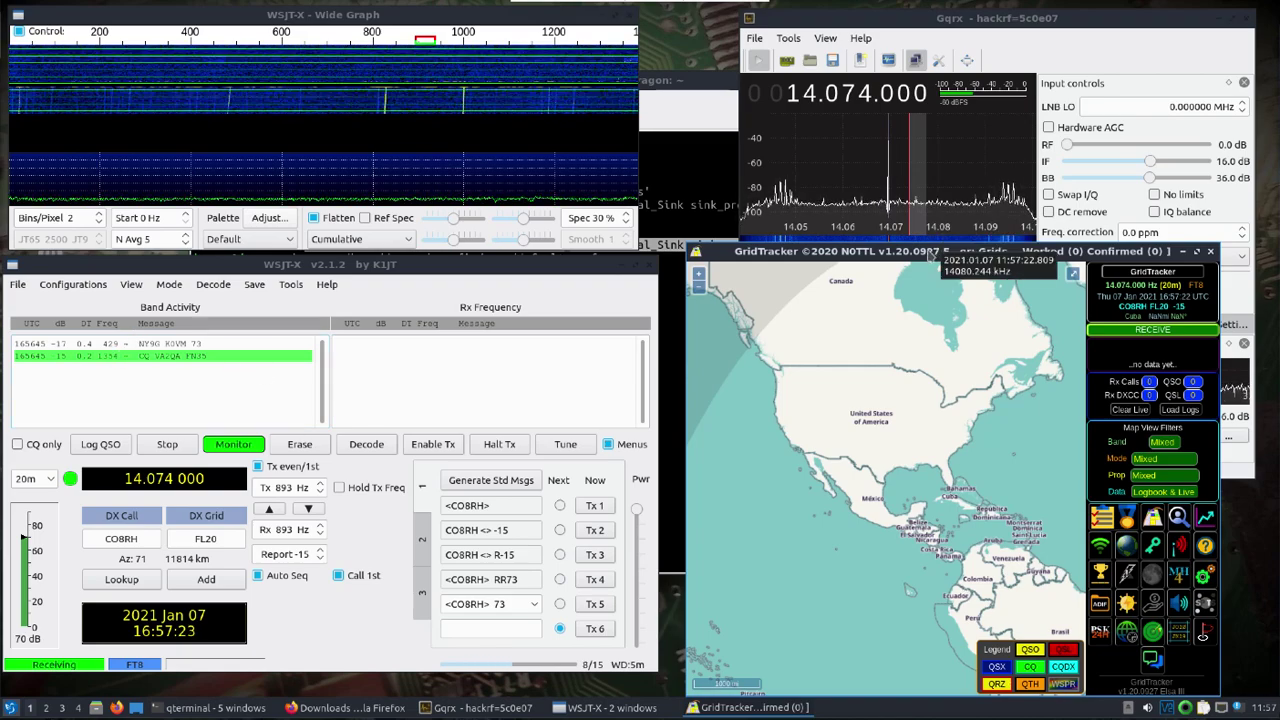
left_click_drag(930, 252, 950, 252)
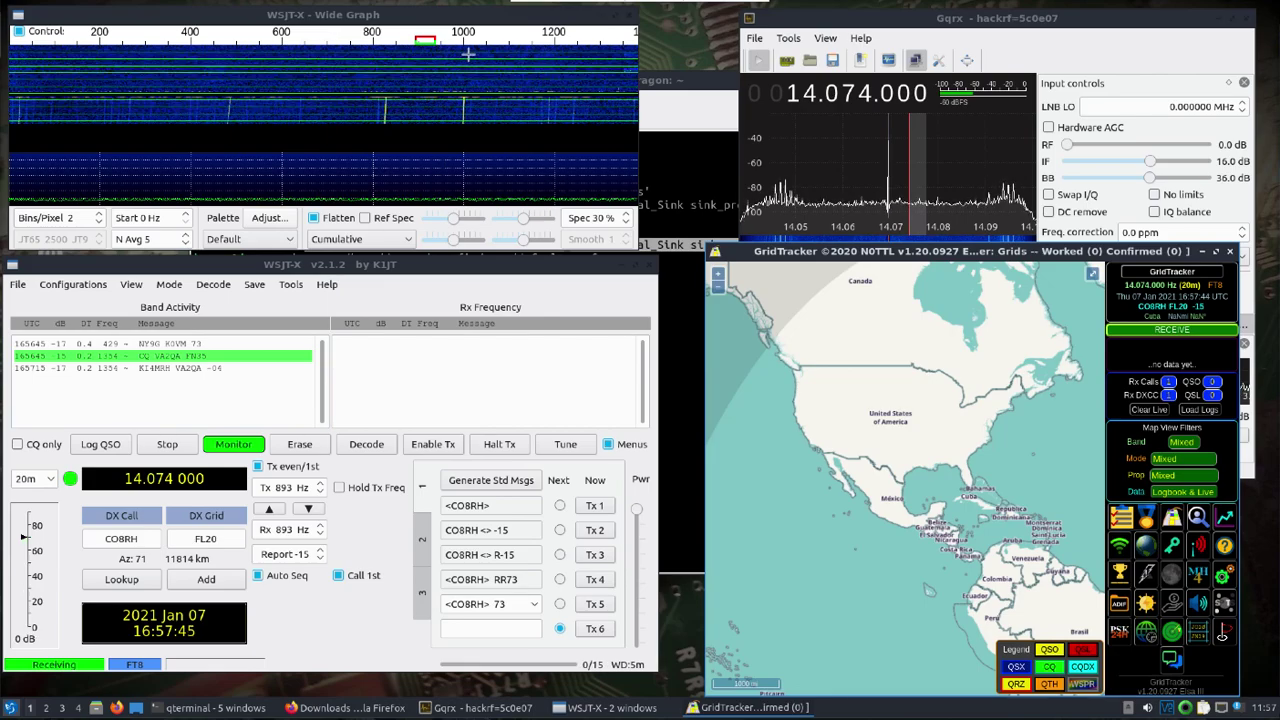
Step: Load the decoded CQ station in grid FN35 into the WSJT-X DX fields and inspect the received station spots on the GridTracker map
double_click(210, 369)
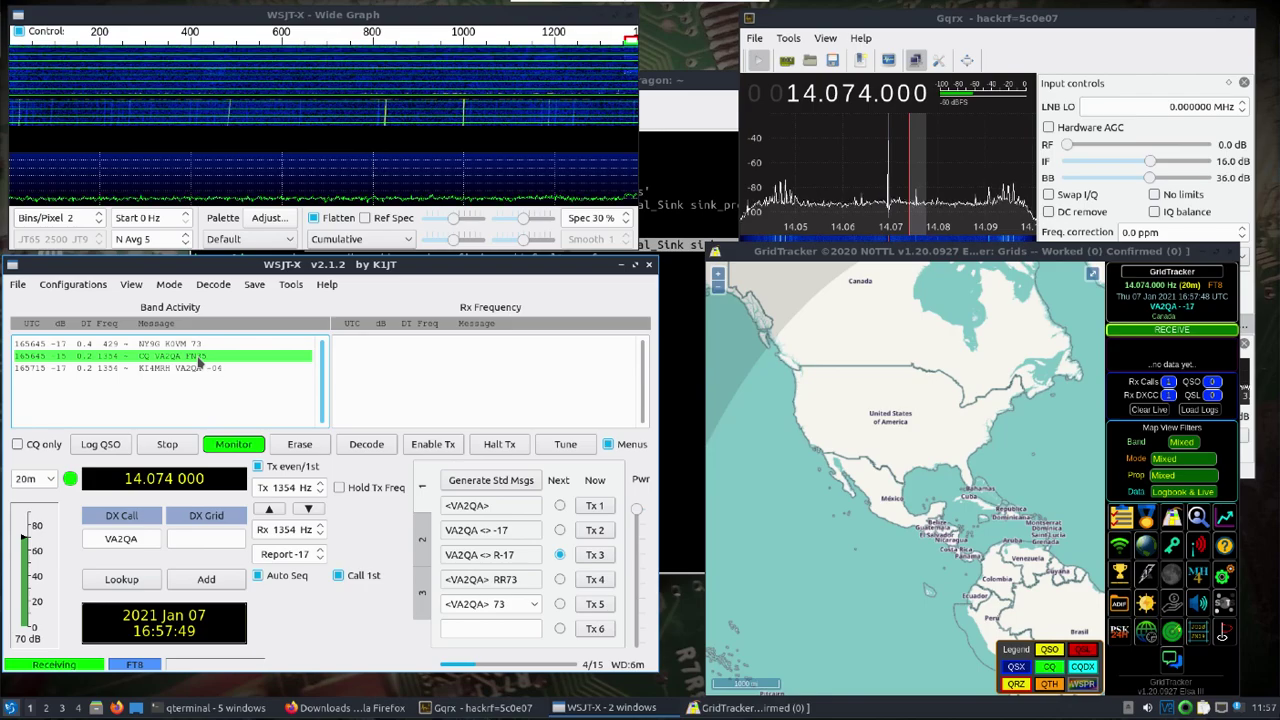
double_click(199, 362)
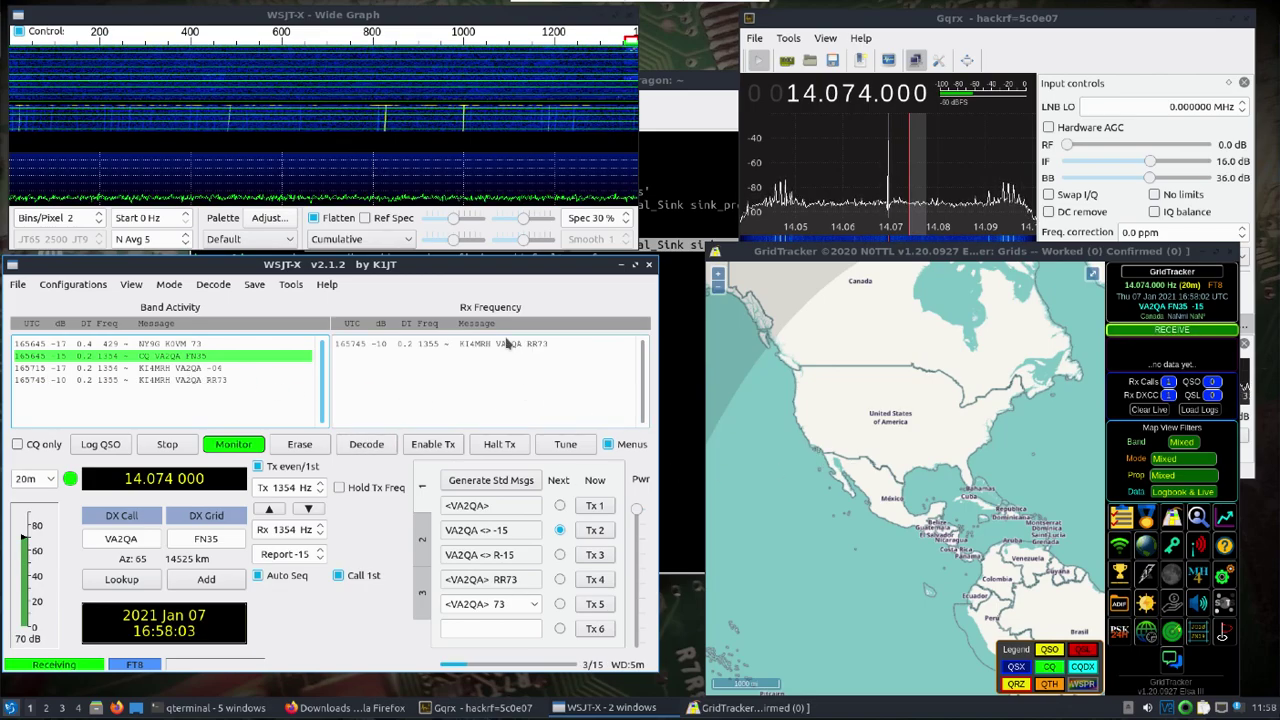
scroll(876, 472, "up", 1)
scroll(876, 472, "down", 2)
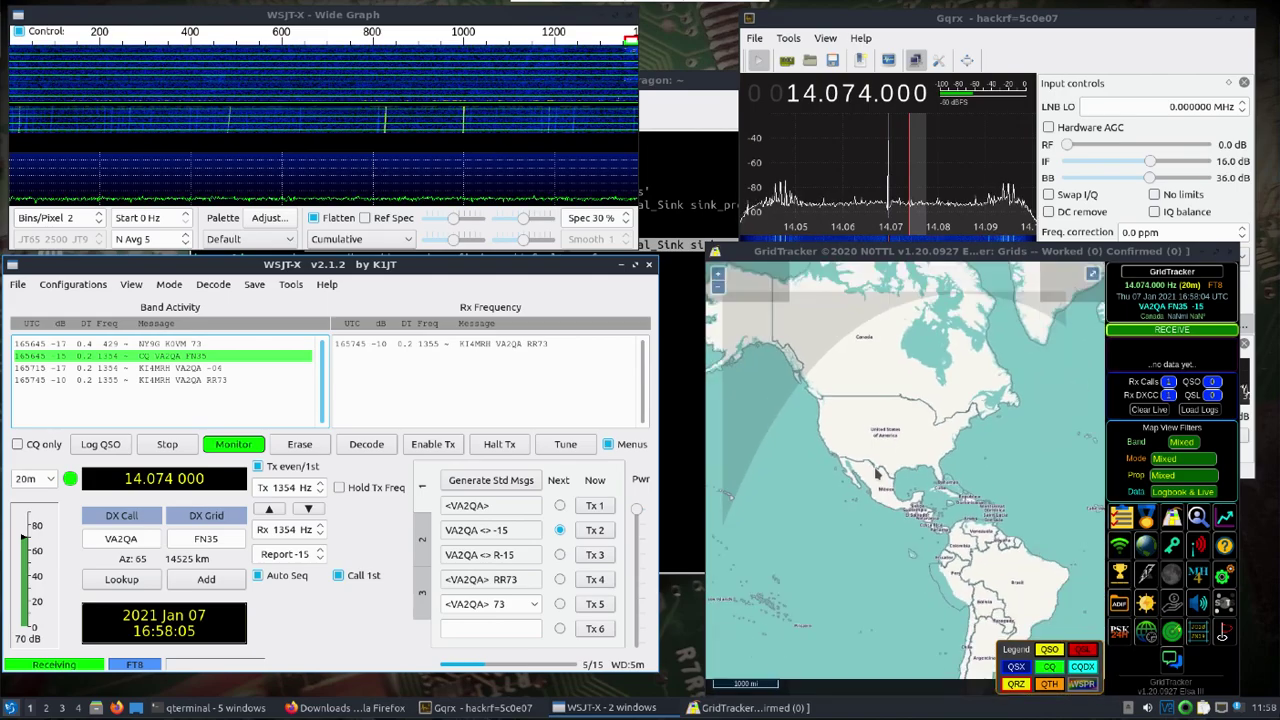
scroll(875, 470, "down", 2)
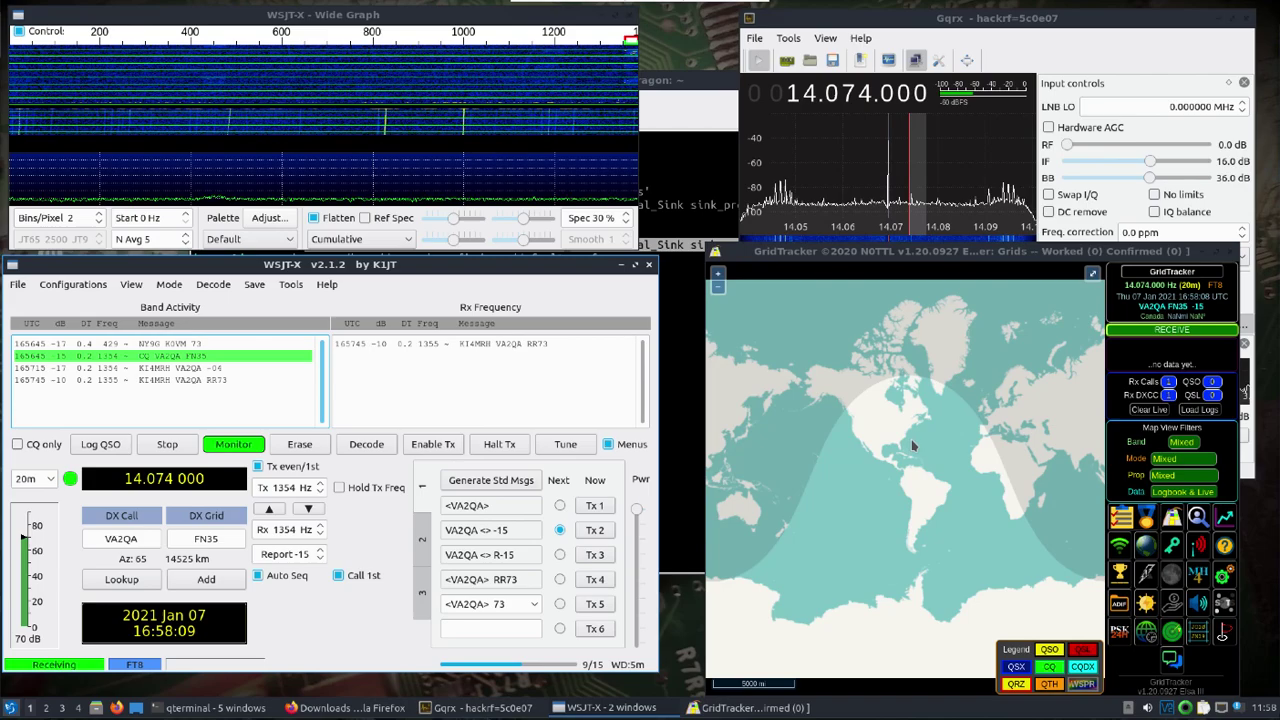
scroll(905, 448, "up", 2)
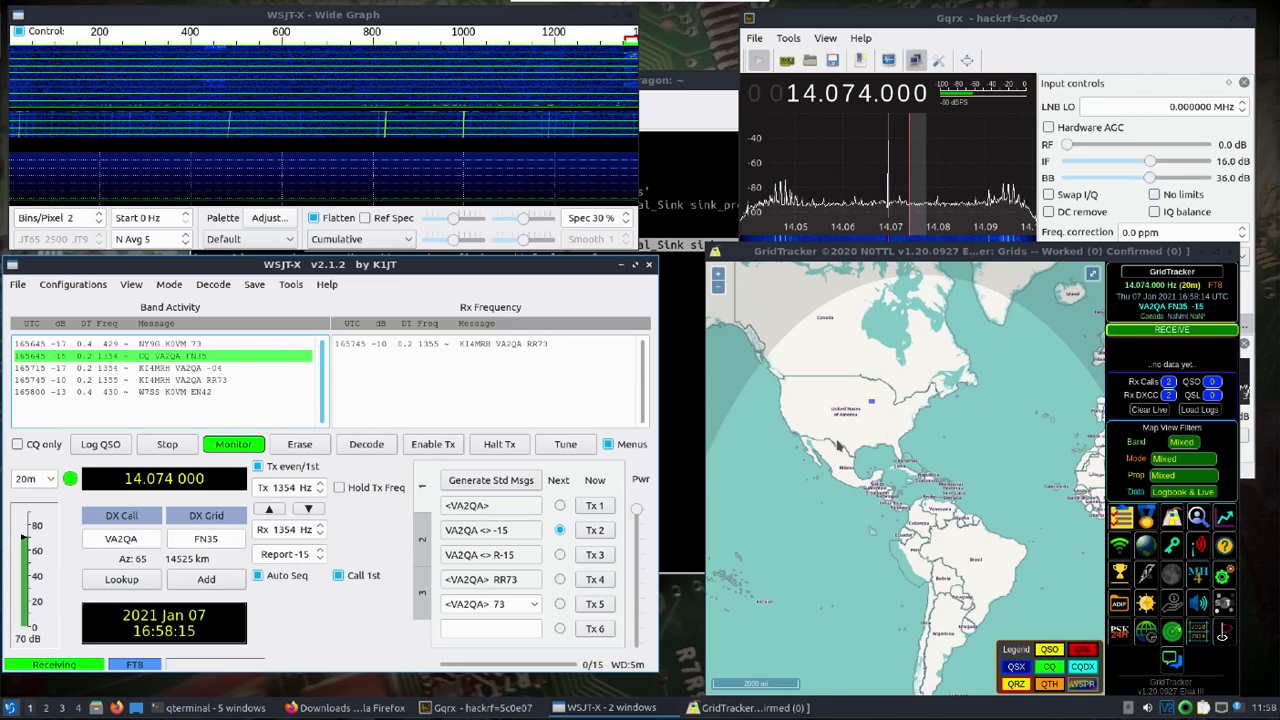
mouse_move(873, 406)
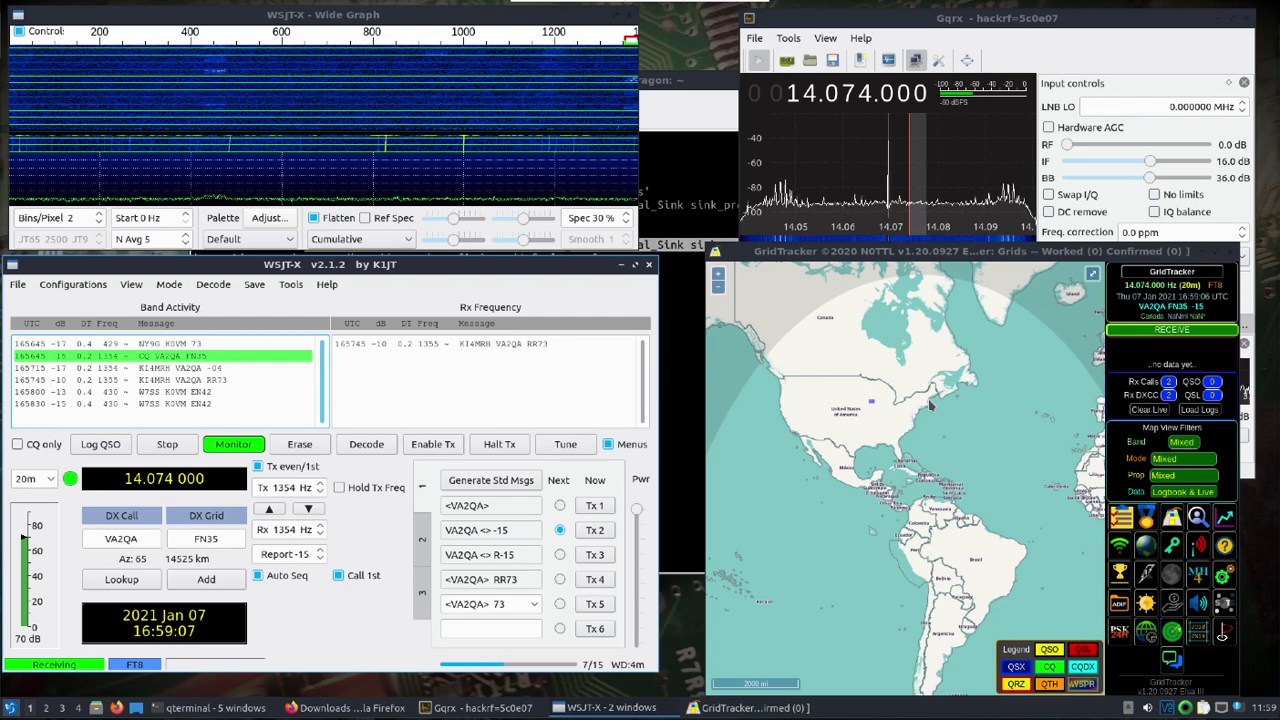
left_click(8, 708)
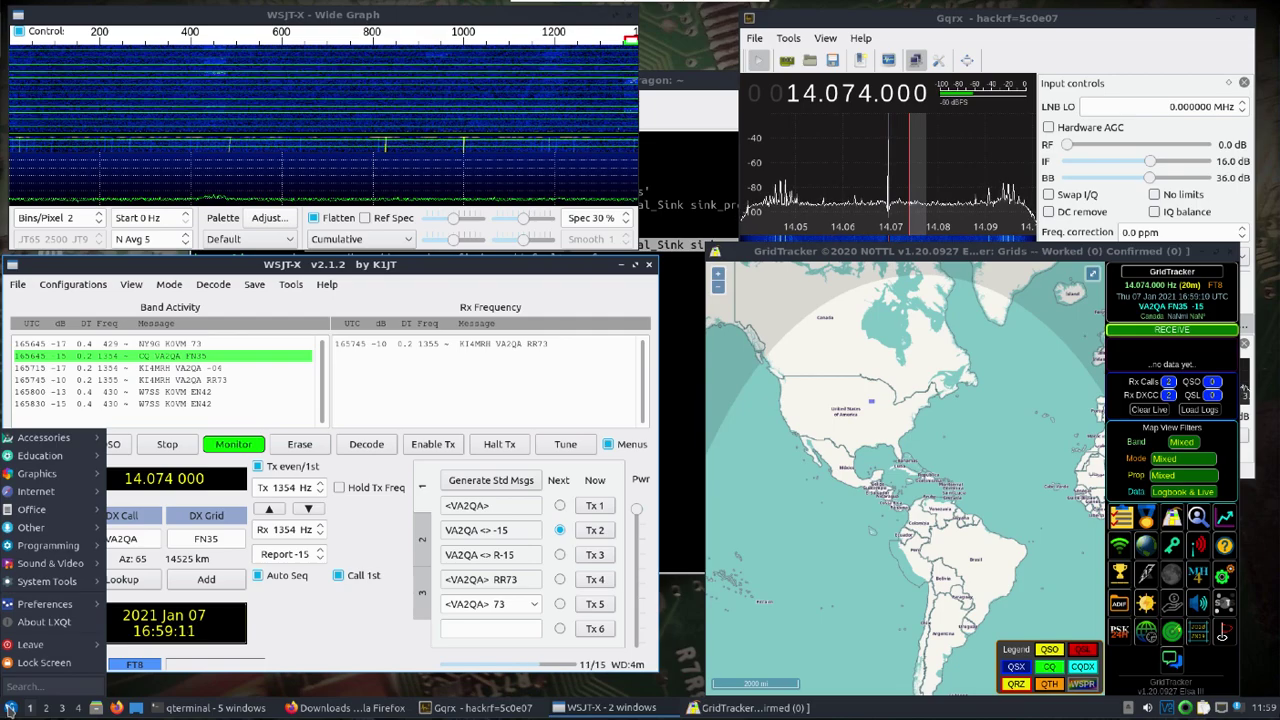
left_click(340, 688)
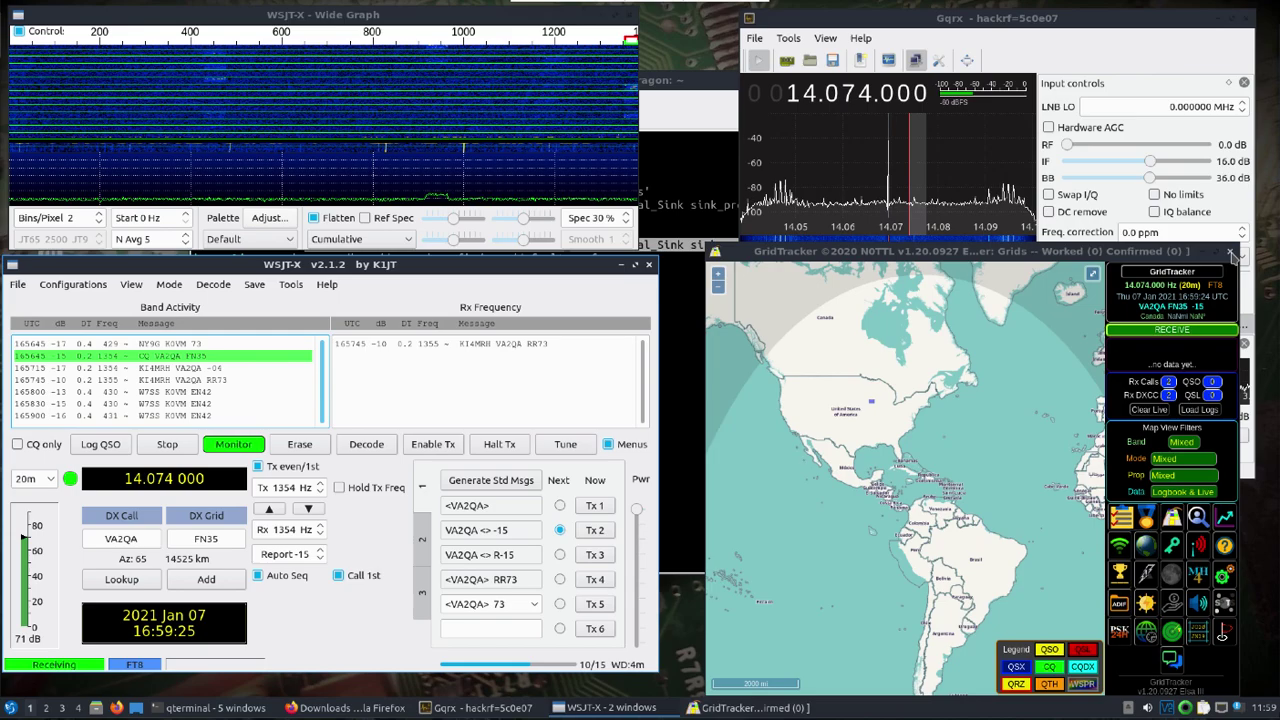
Step: Close GridTracker, WSJT-X and Gqrx
left_click(1232, 252)
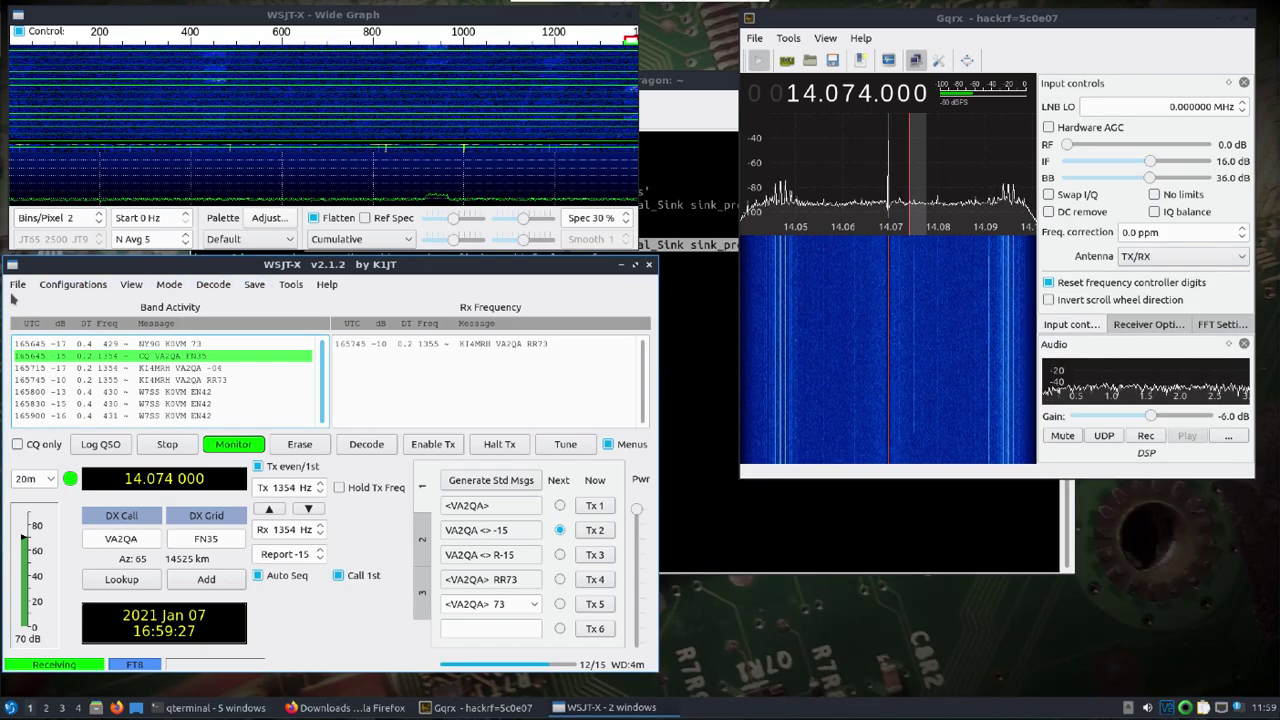
left_click(18, 284)
left_click(15, 507)
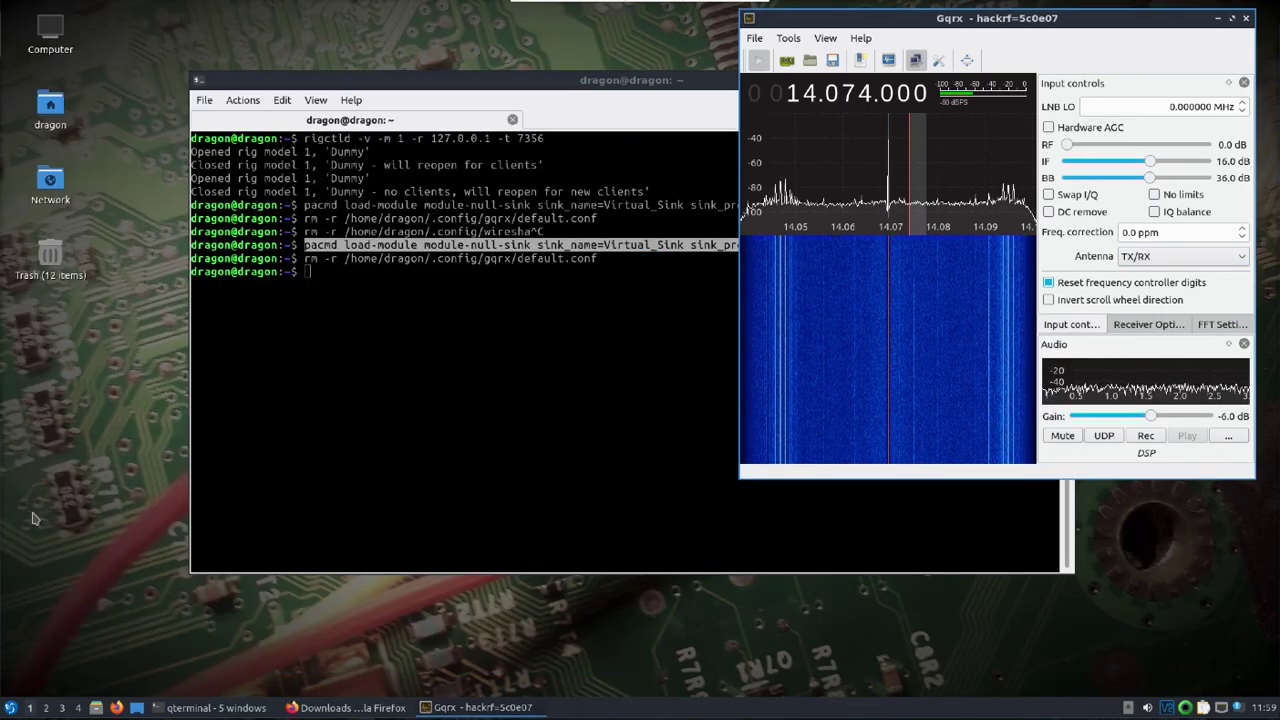
left_click(757, 40)
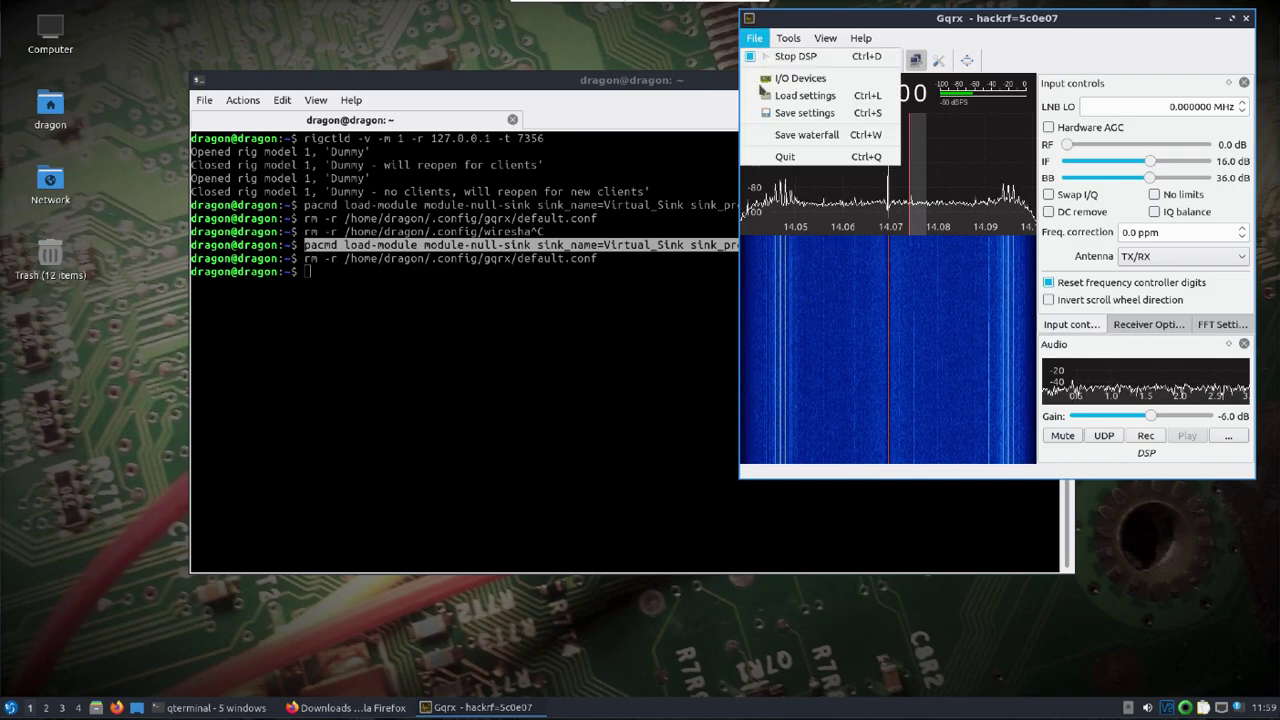
left_click(790, 156)
Step: Run SoapySDRUtil --find in the terminal and review the full list of detected SDR devices
left_click(537, 331)
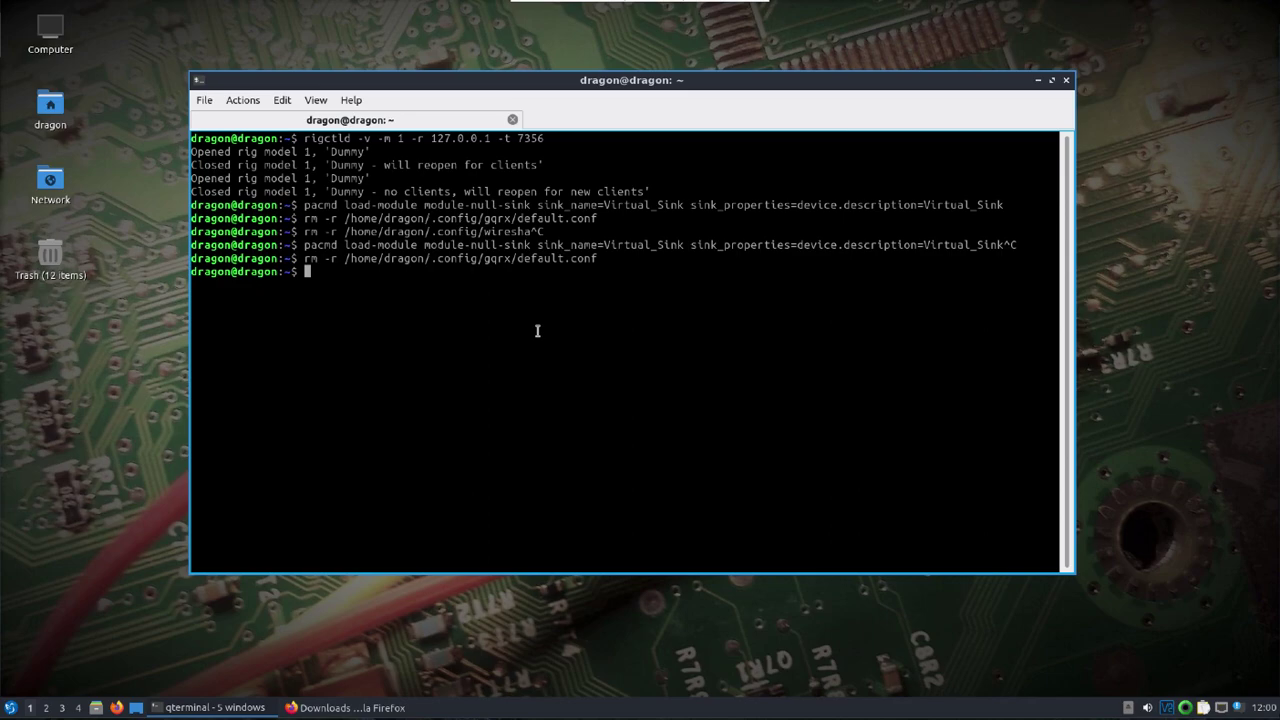
type("SoapySDRu")
key("BackSpace")
type("Util --find")
key("Return")
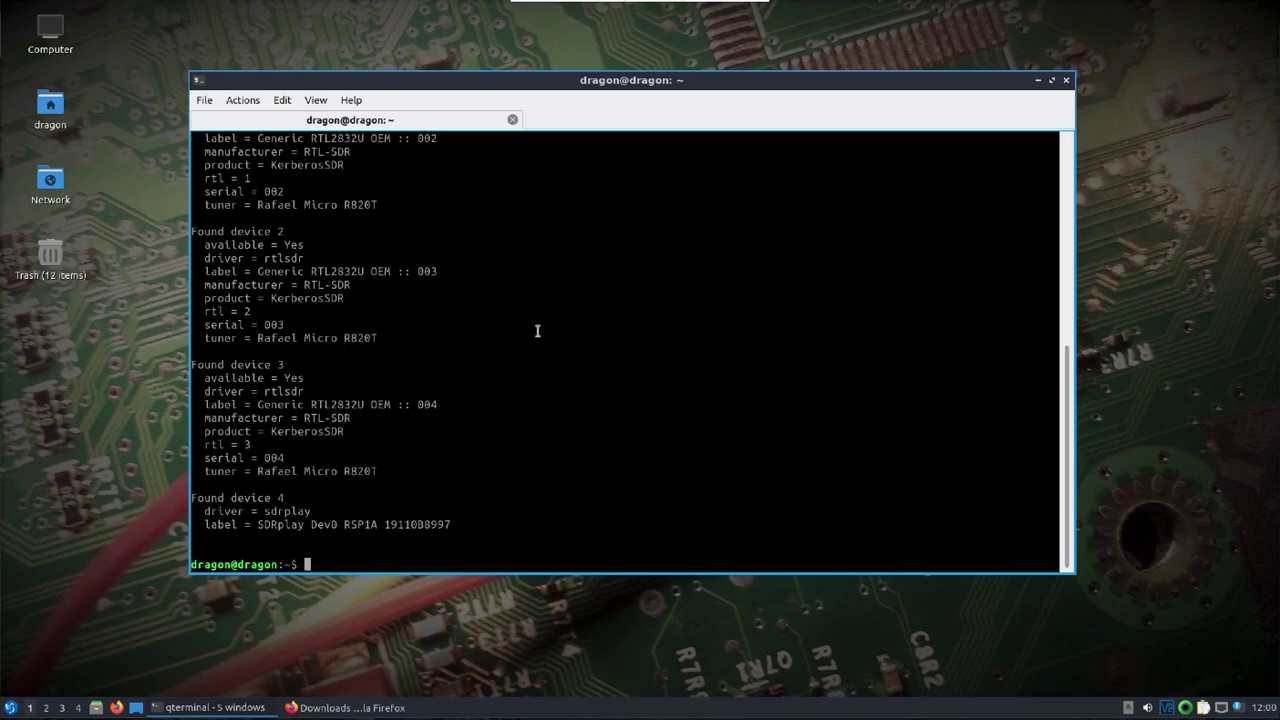
scroll(537, 331, "up", 10)
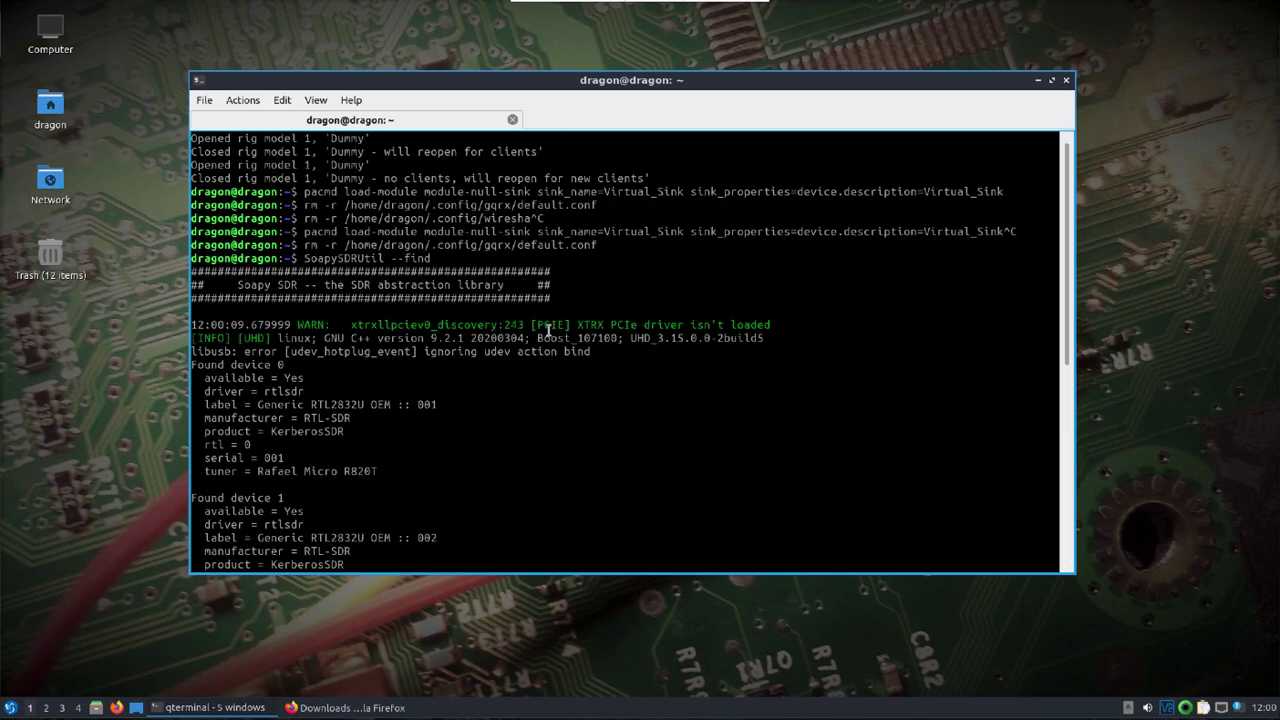
scroll(548, 330, "down", 10)
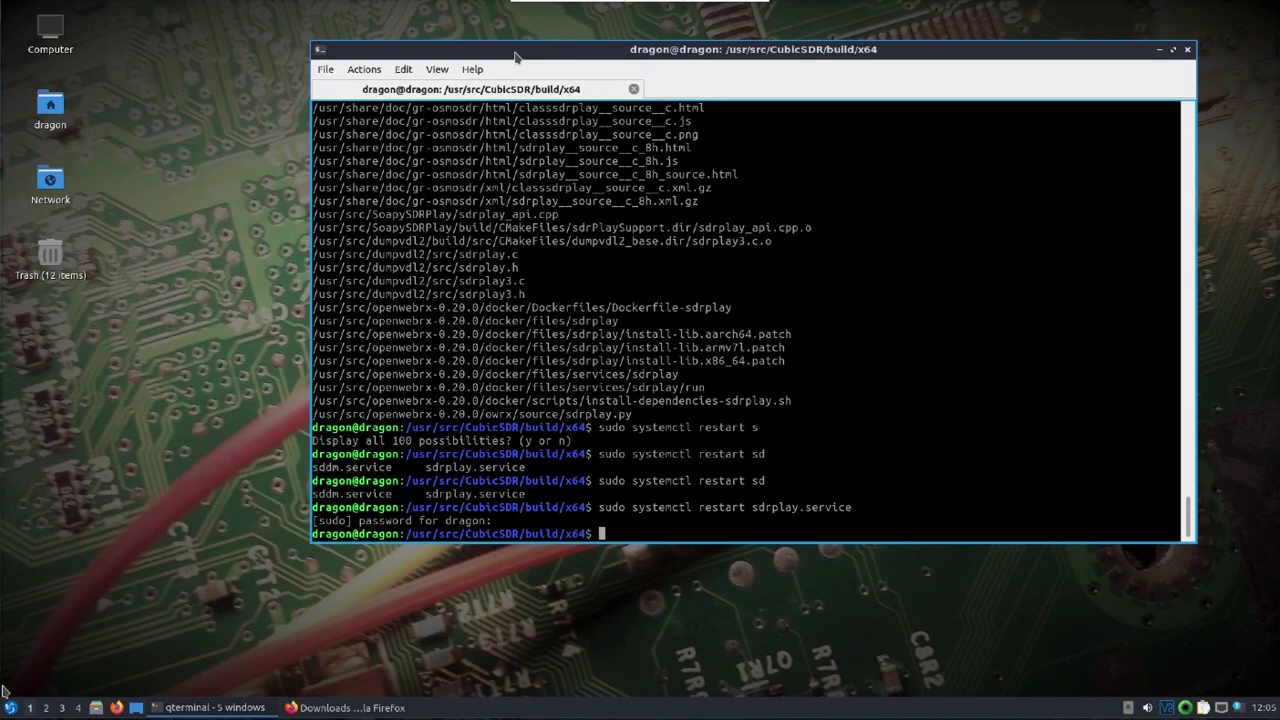
Step: Launch CubicSDR (sdrplay support) with the local SDRplay Dev0 RSP1A device, and make its window taller
left_click(10, 707)
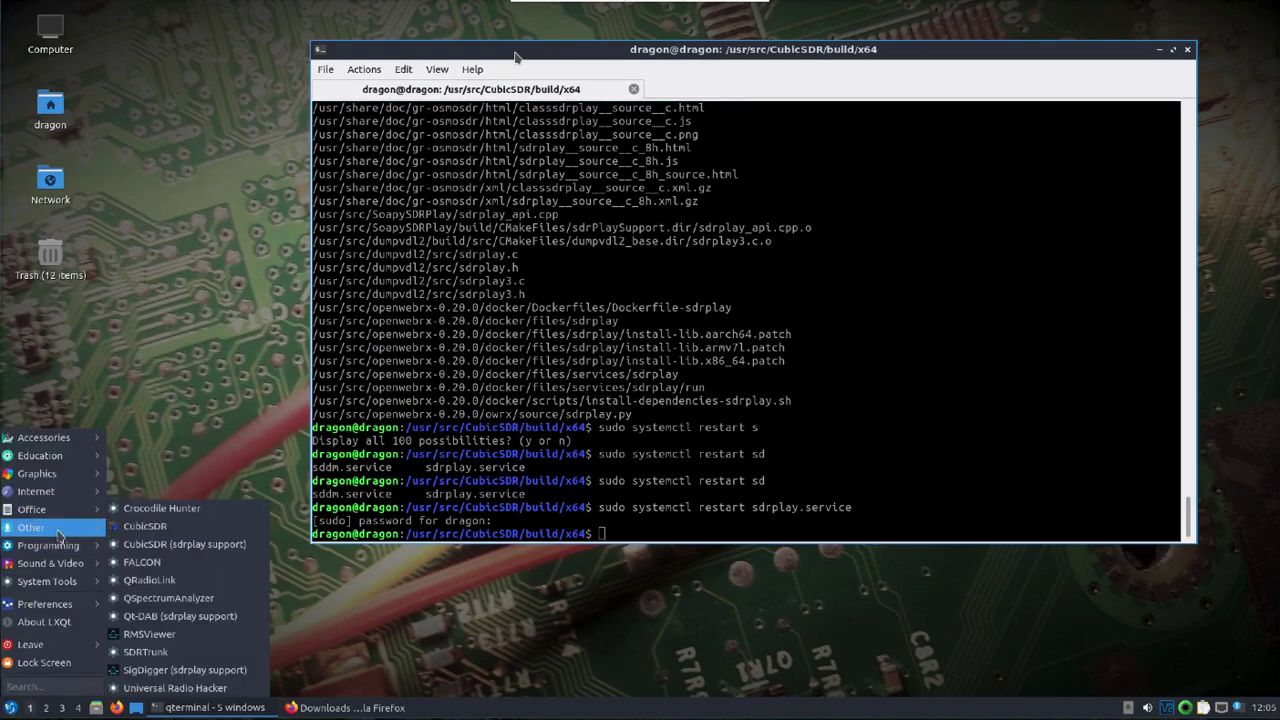
left_click(153, 547)
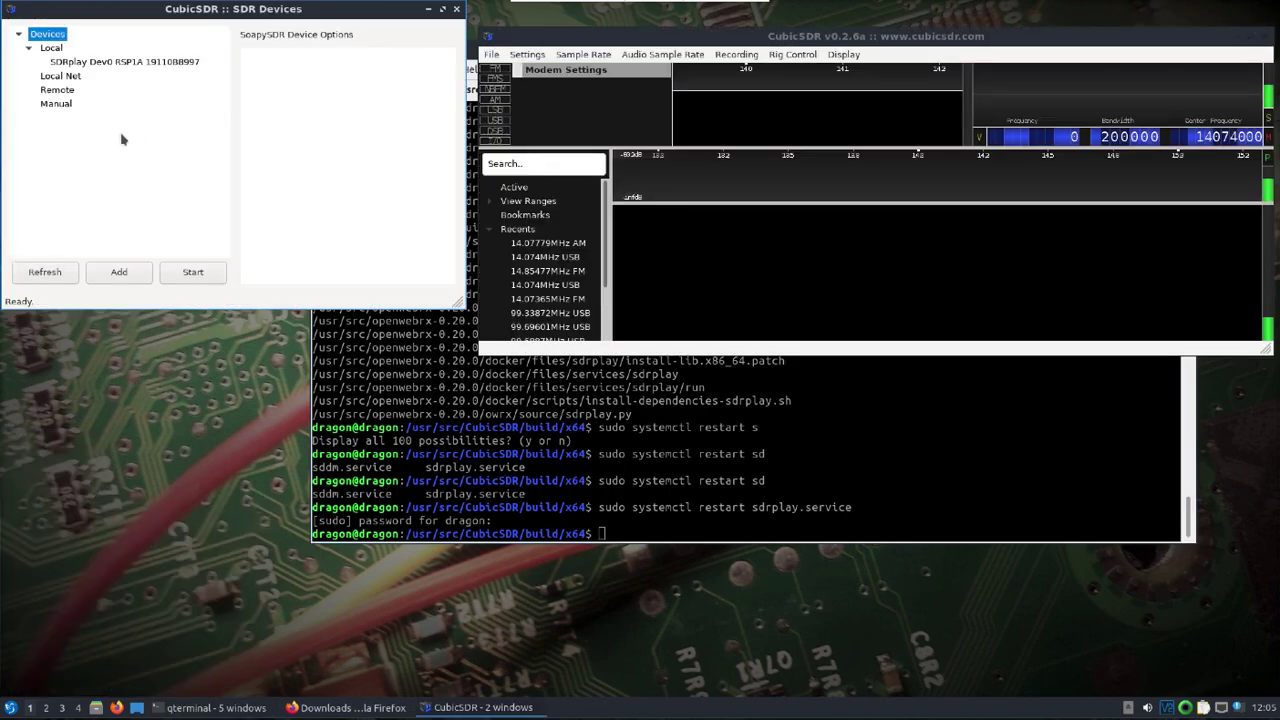
left_click(125, 62)
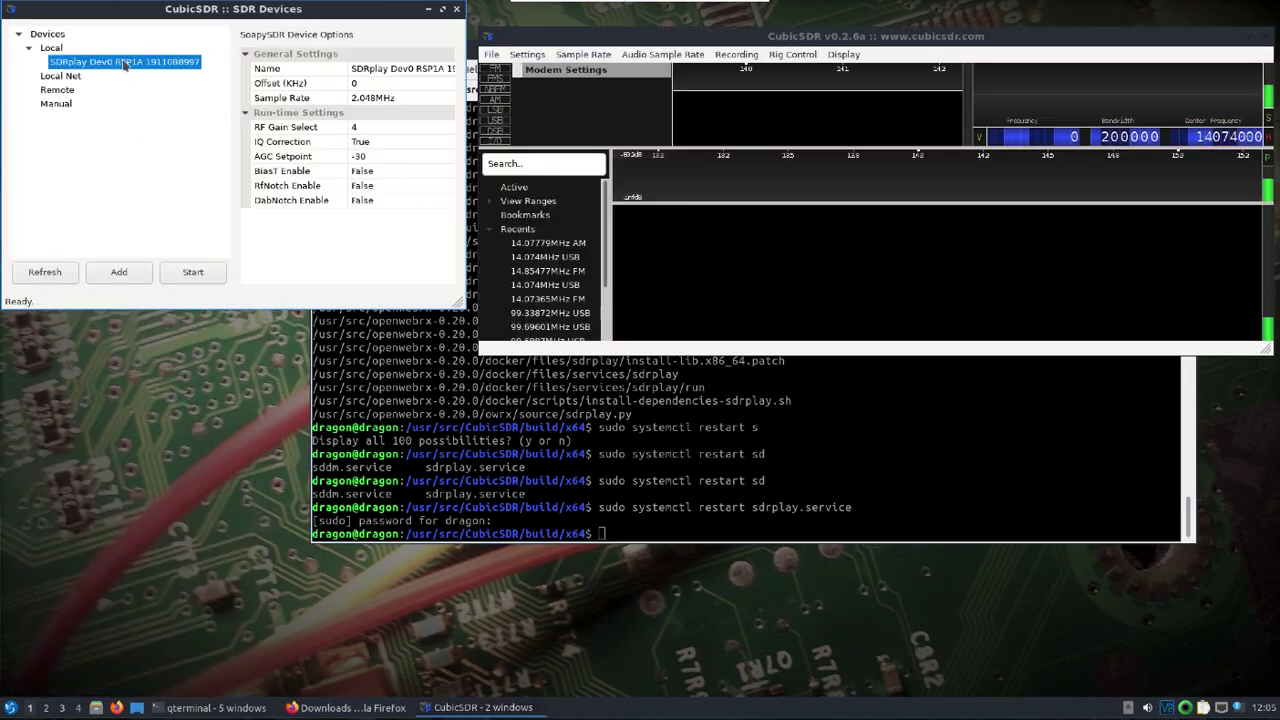
double_click(178, 65)
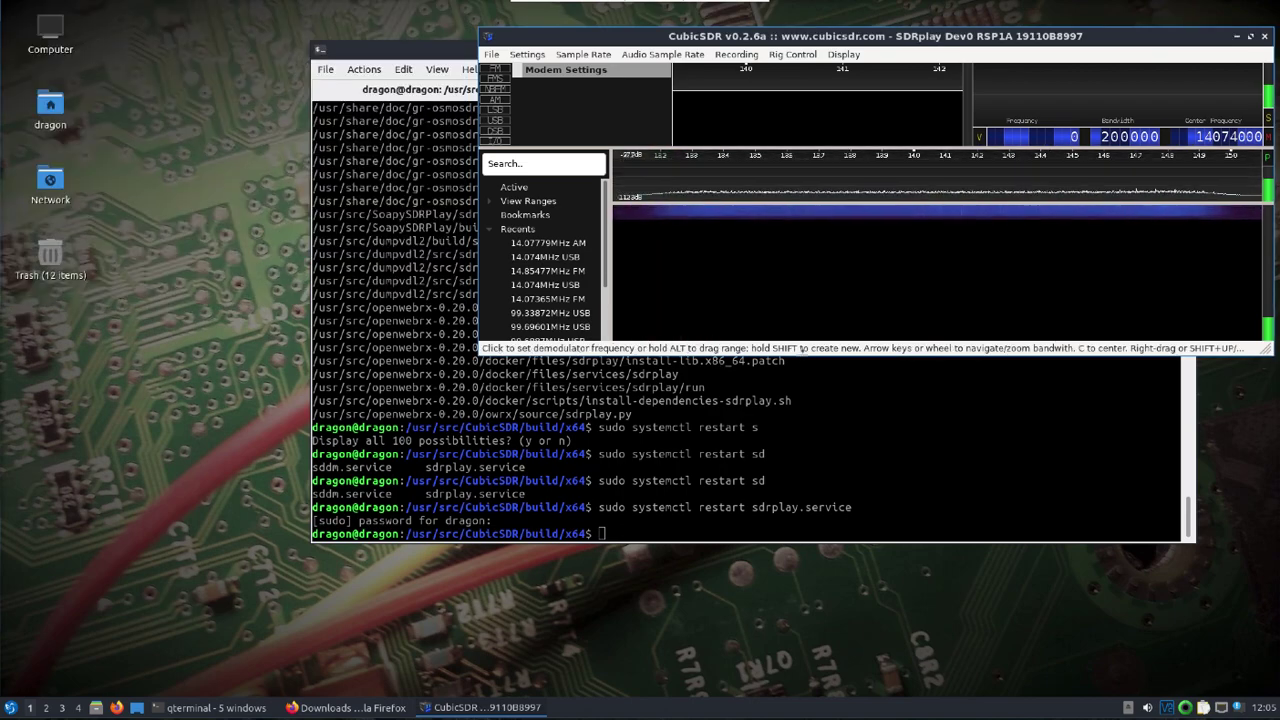
left_click_drag(802, 358, 808, 548)
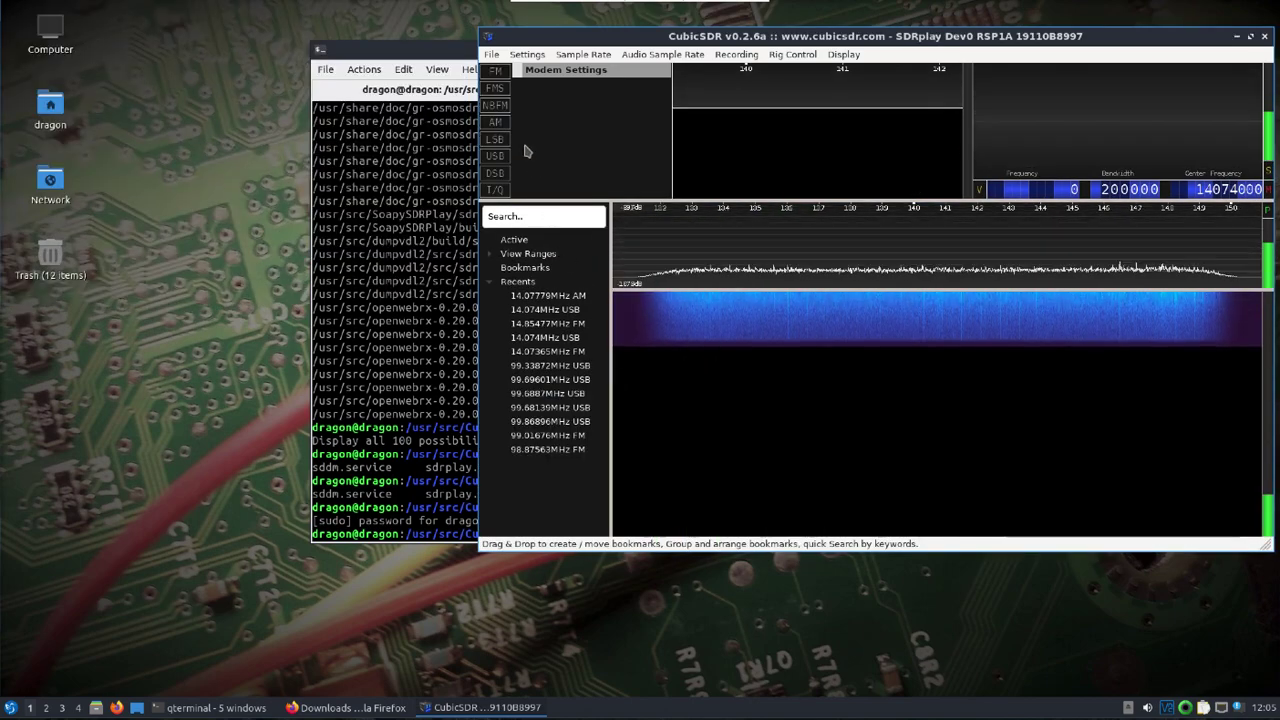
mouse_move(548, 34)
left_mouse_down()
mouse_move(507, 26)
mouse_move(544, 26)
left_mouse_up()
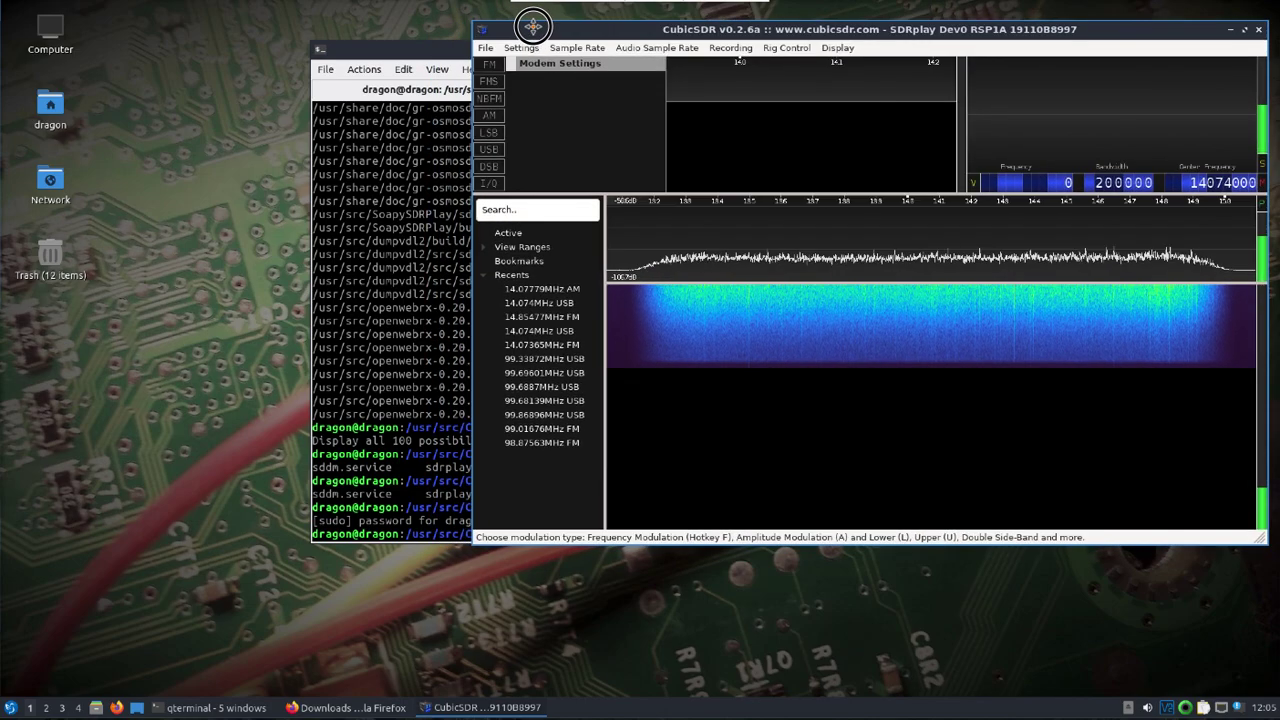
Step: Open a new terminal window with an empty command line
left_click(10, 707)
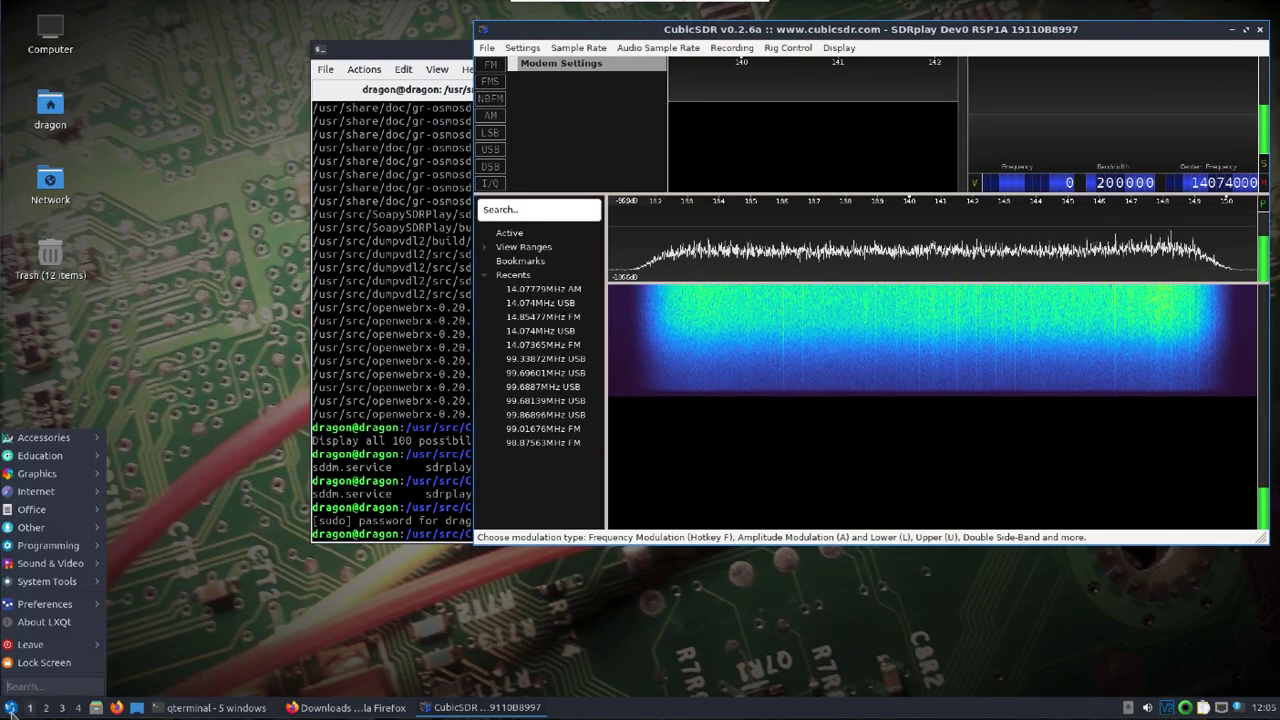
mouse_move(45, 581)
left_click(150, 598)
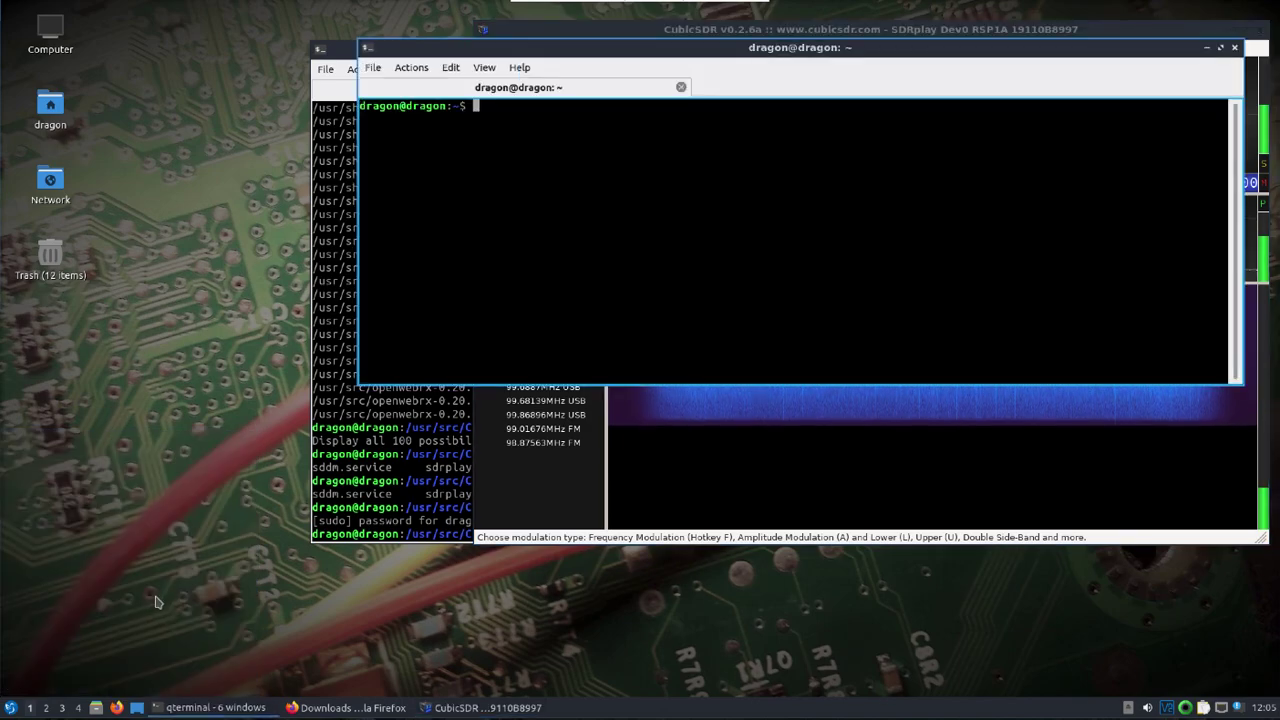
type("ls")
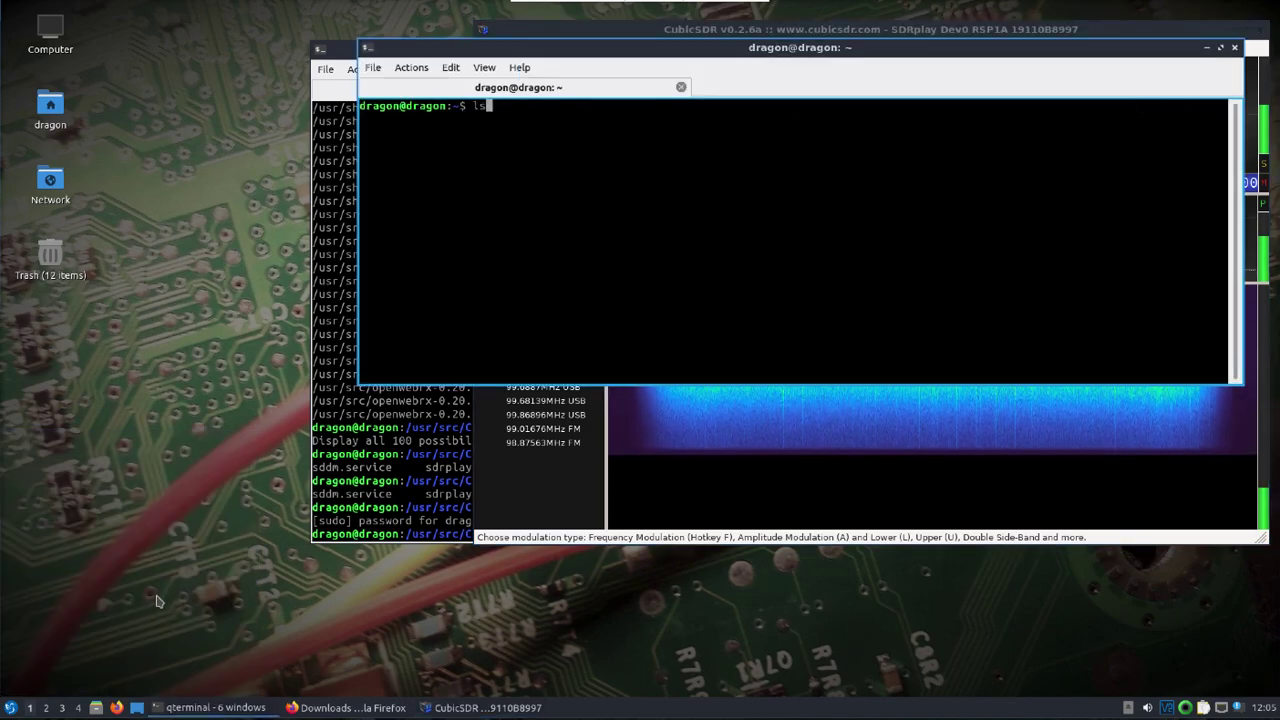
key("BackSpace")
key("BackSpace")
Step: Recall the earlier command rigctld -v -m 1 -r 127.0.0.1 -t 7356 from the shell history
type("pacmd load-module module-null-sink sink_name=Virtual_Sink sink_properties=device.description=Virtual_Sink")
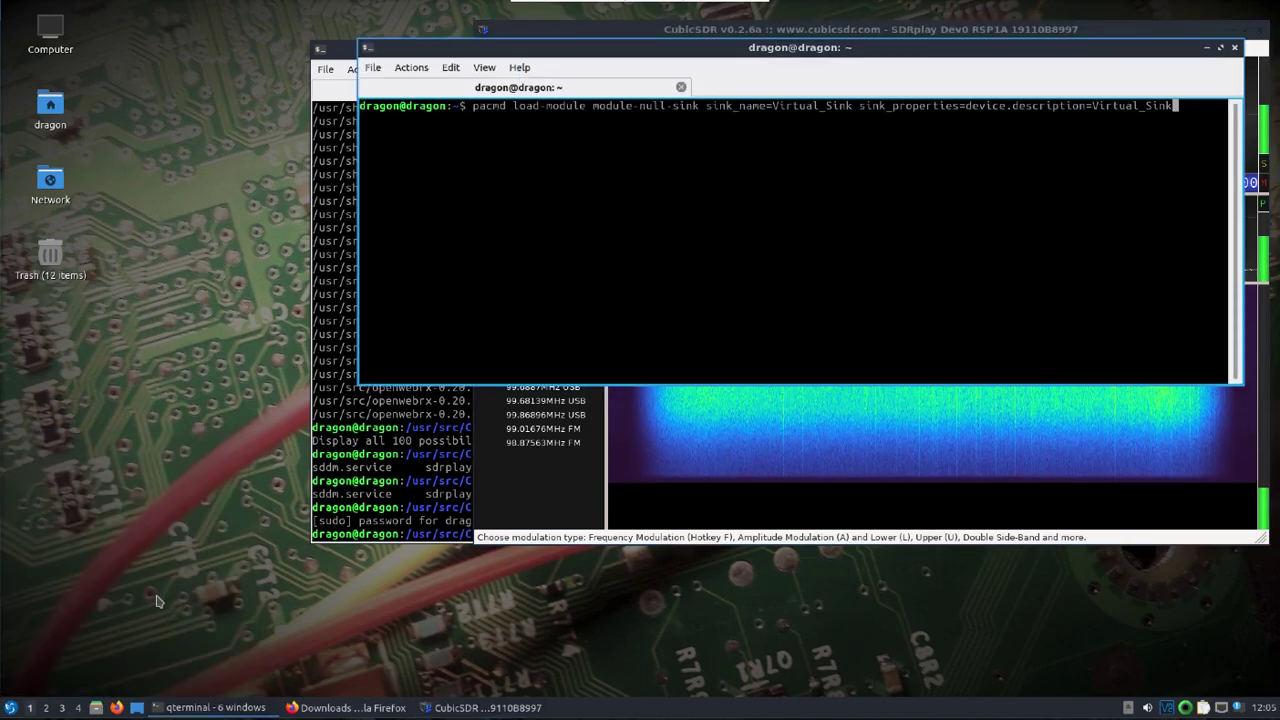
key("Up")
key("Up")
key("Up")
key("Up")
key("Up")
key("Up")
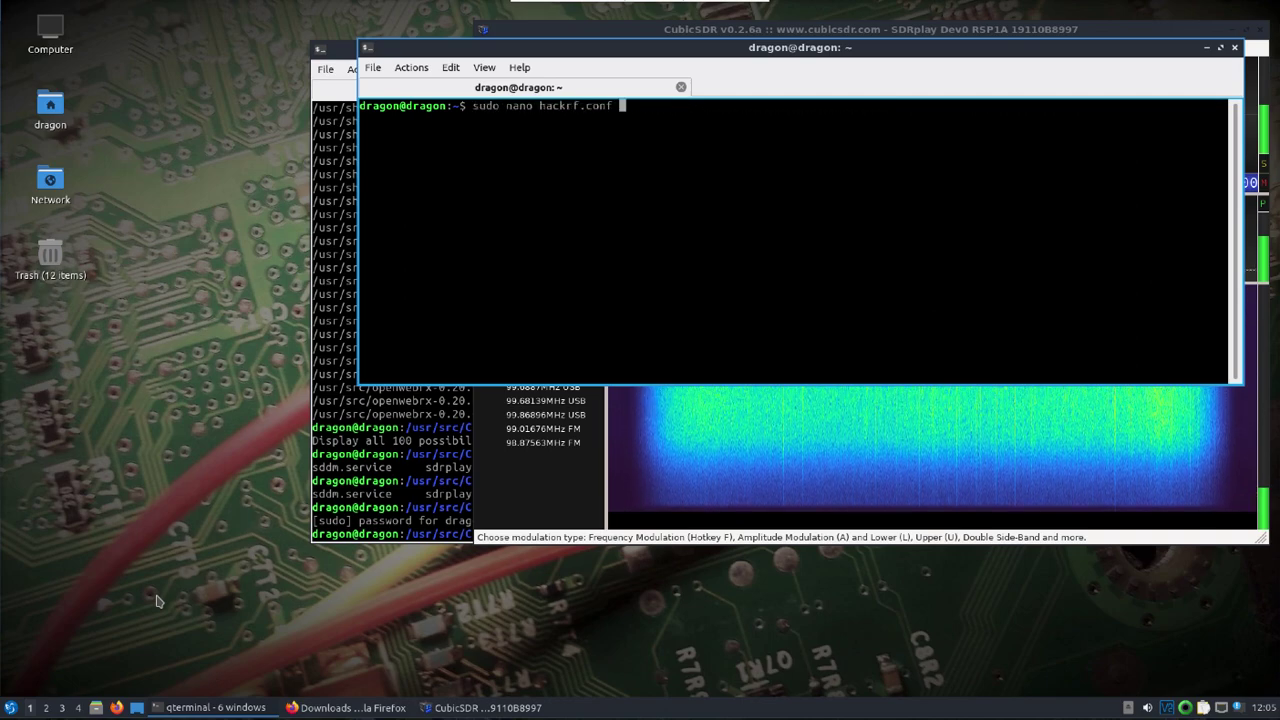
key("Up")
key("Up")
key("Up")
key("Up")
key("Up")
key("Up")
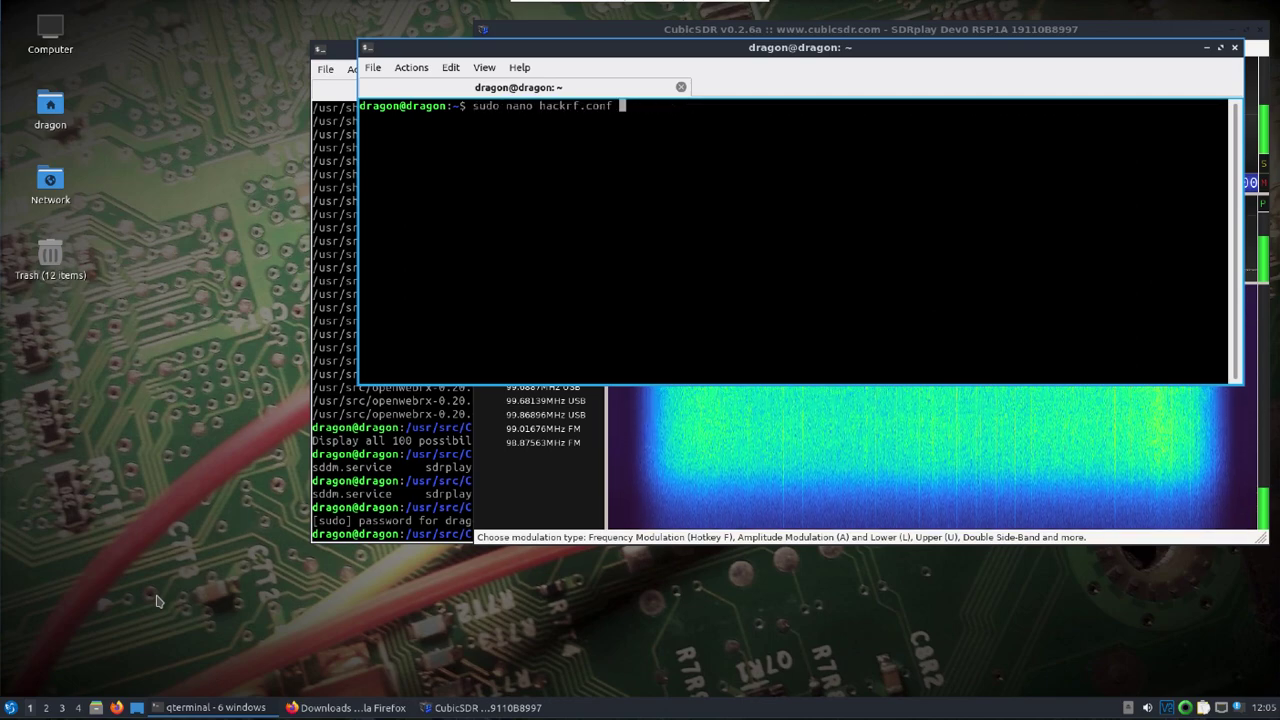
key("Up")
key("Up")
key("Up")
key("Up")
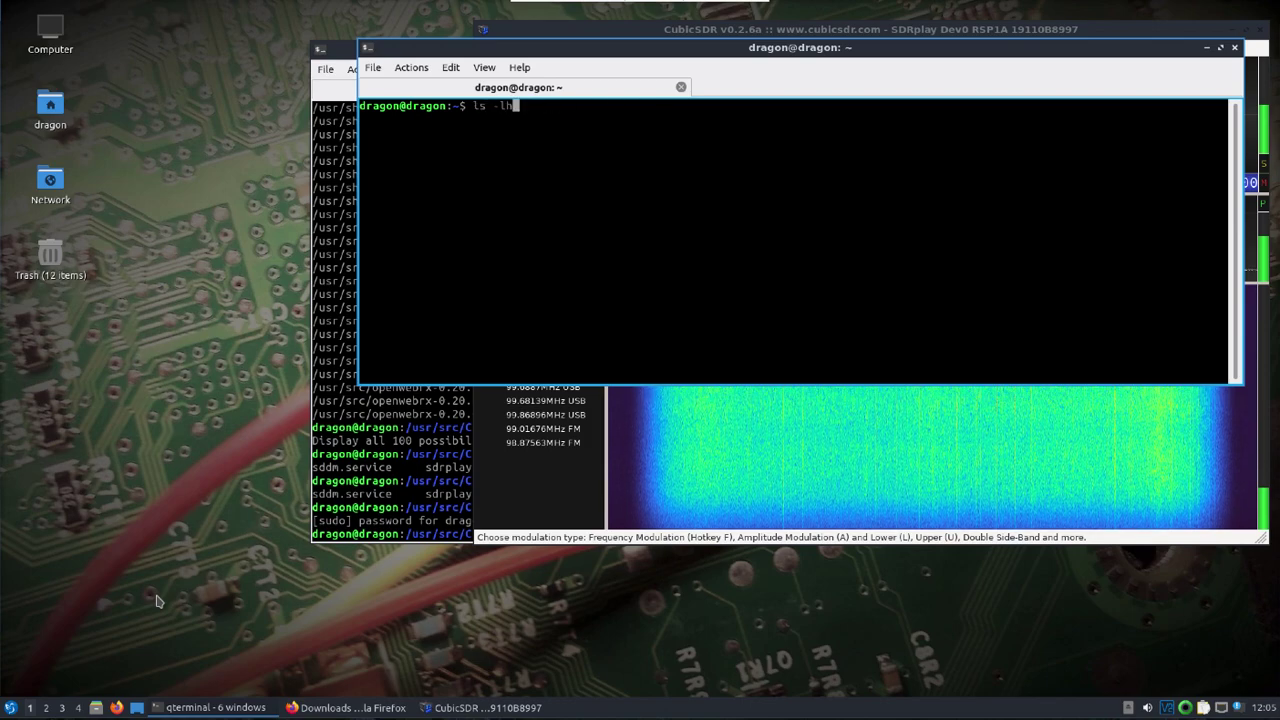
key("ctrl+u")
type("sudo mkdir build")
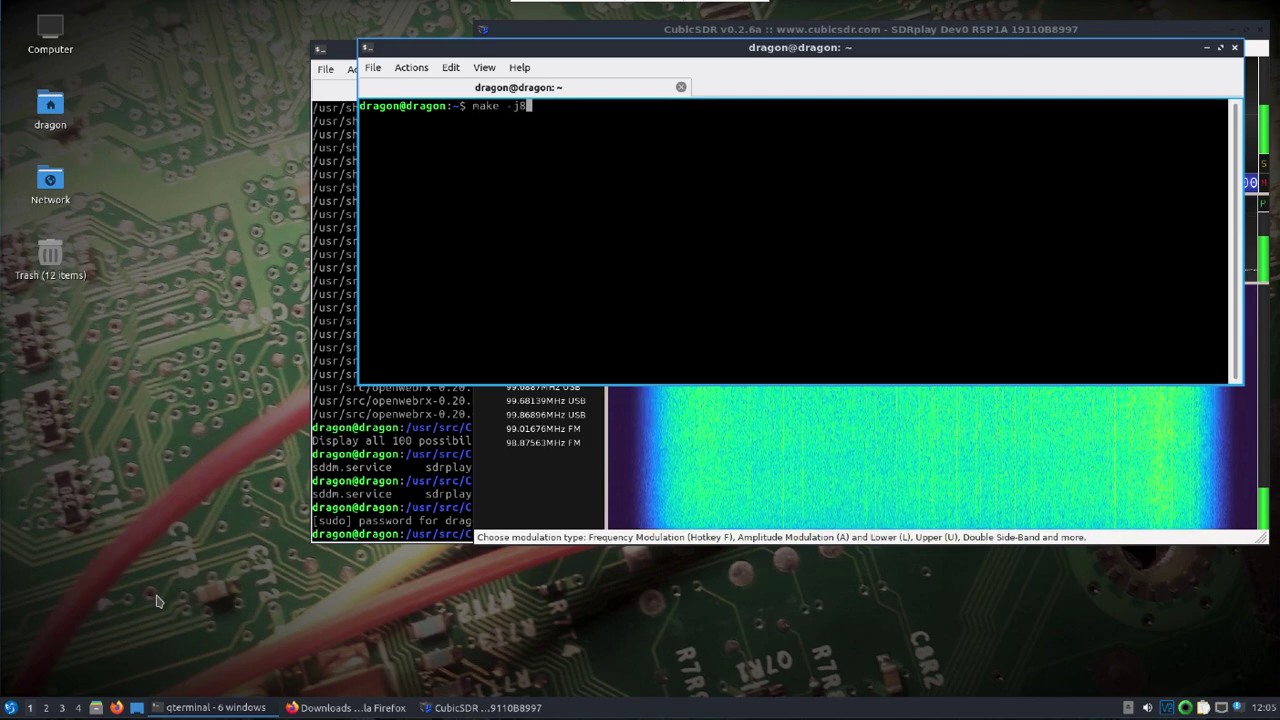
key("Up")
key("Up")
key("Up")
key("Up")
key("Up")
key("Up")
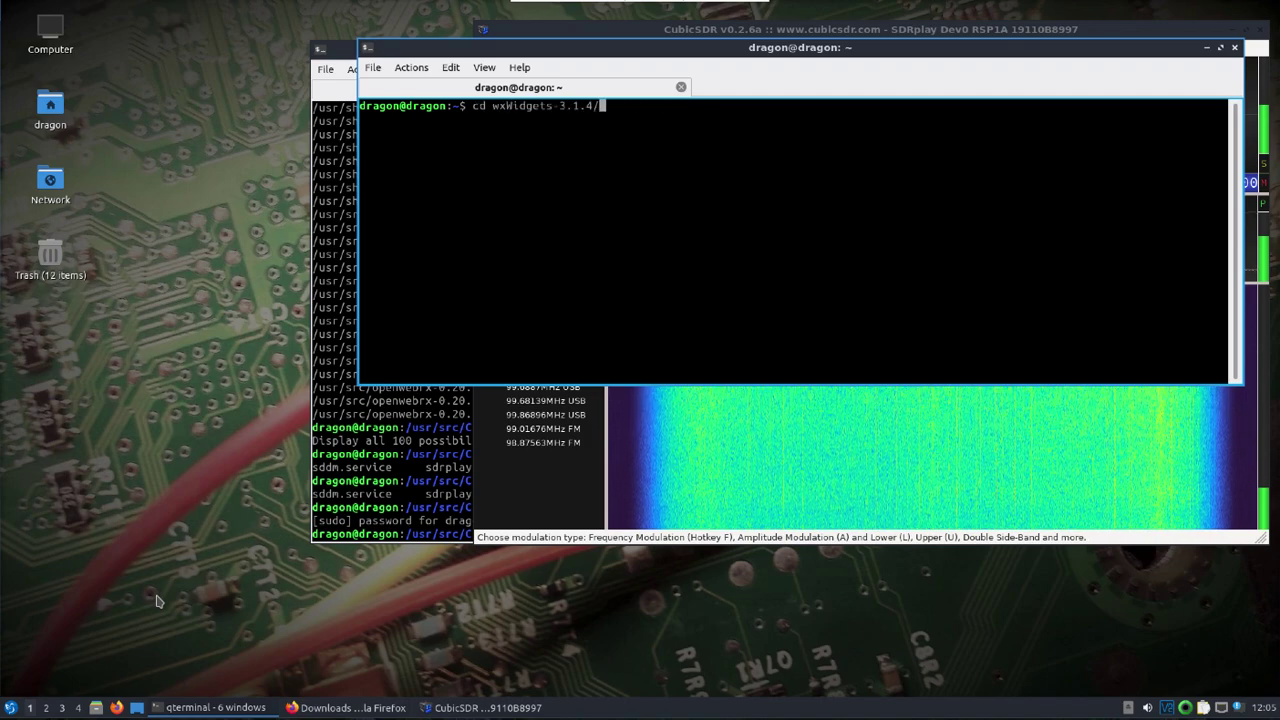
key("Down")
key("Down")
key("Up")
key("Up")
key("Up")
key("Up")
key("Up")
key("Up")
key("Up")
key("Up")
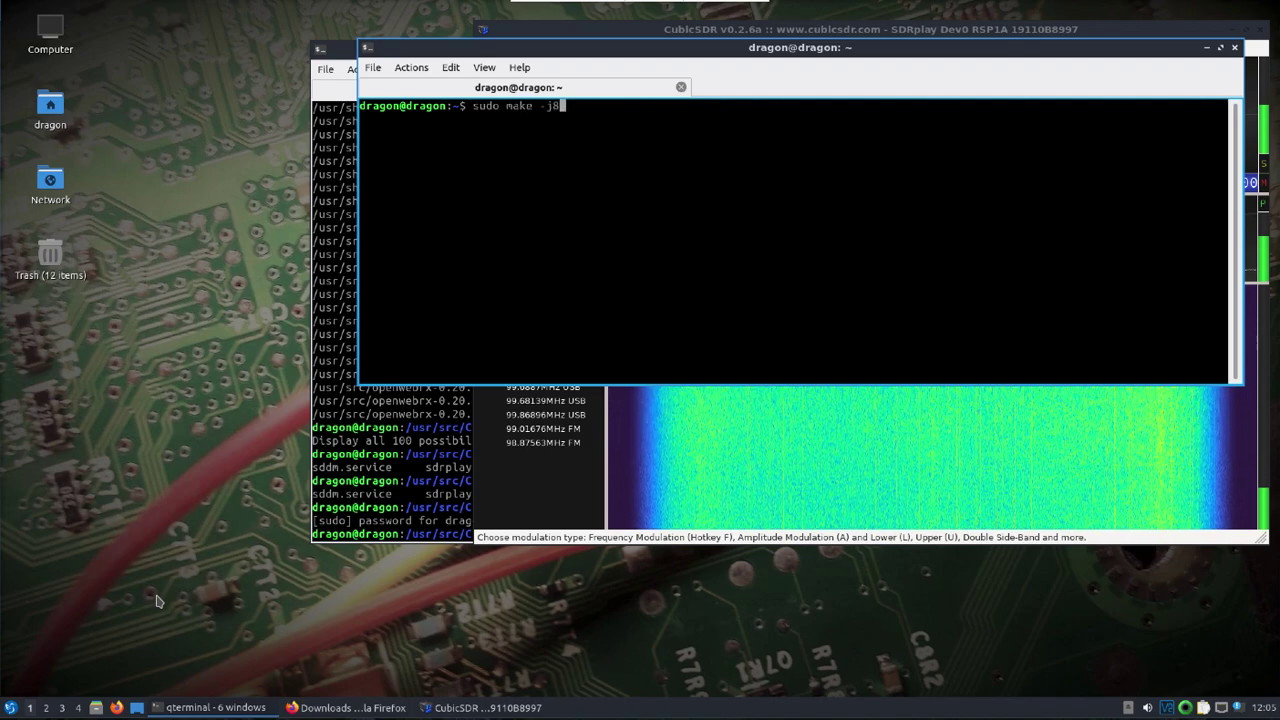
key("Up")
key("Up")
key("Up")
key("Up")
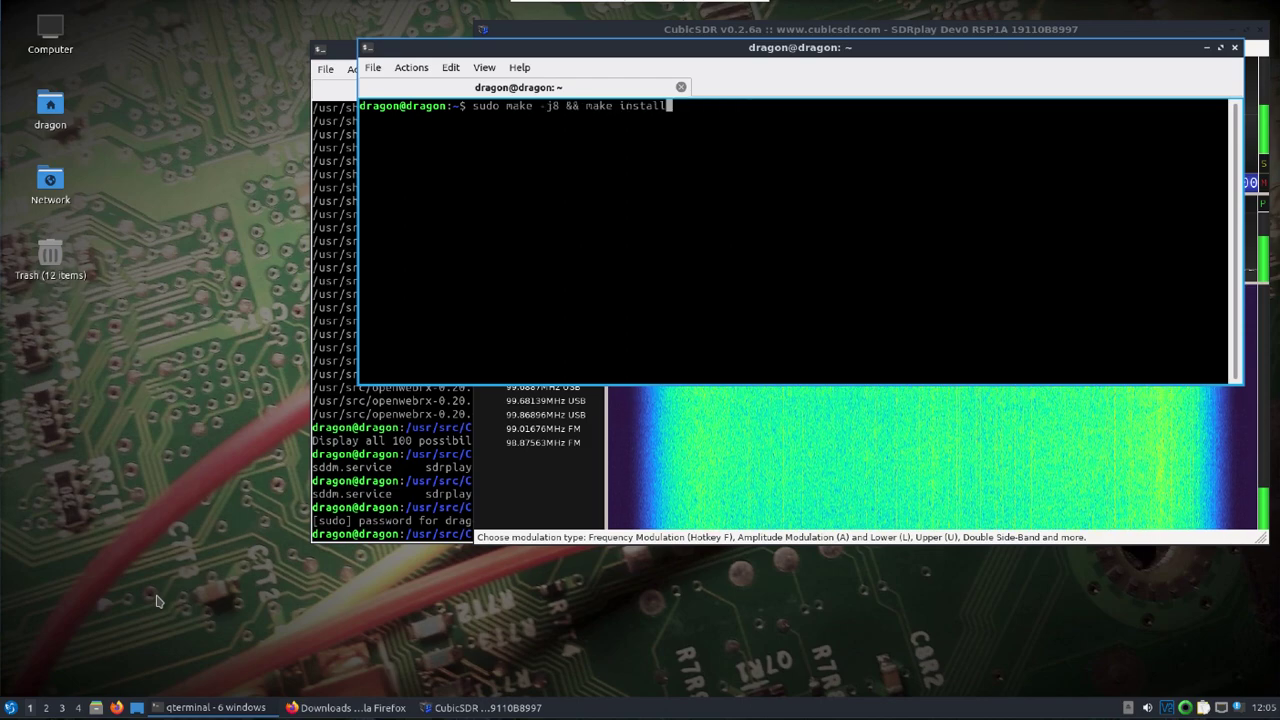
key("Up")
key("Up")
key("Up")
key("Up")
key("Up")
key("Up")
key("Up")
key("Up")
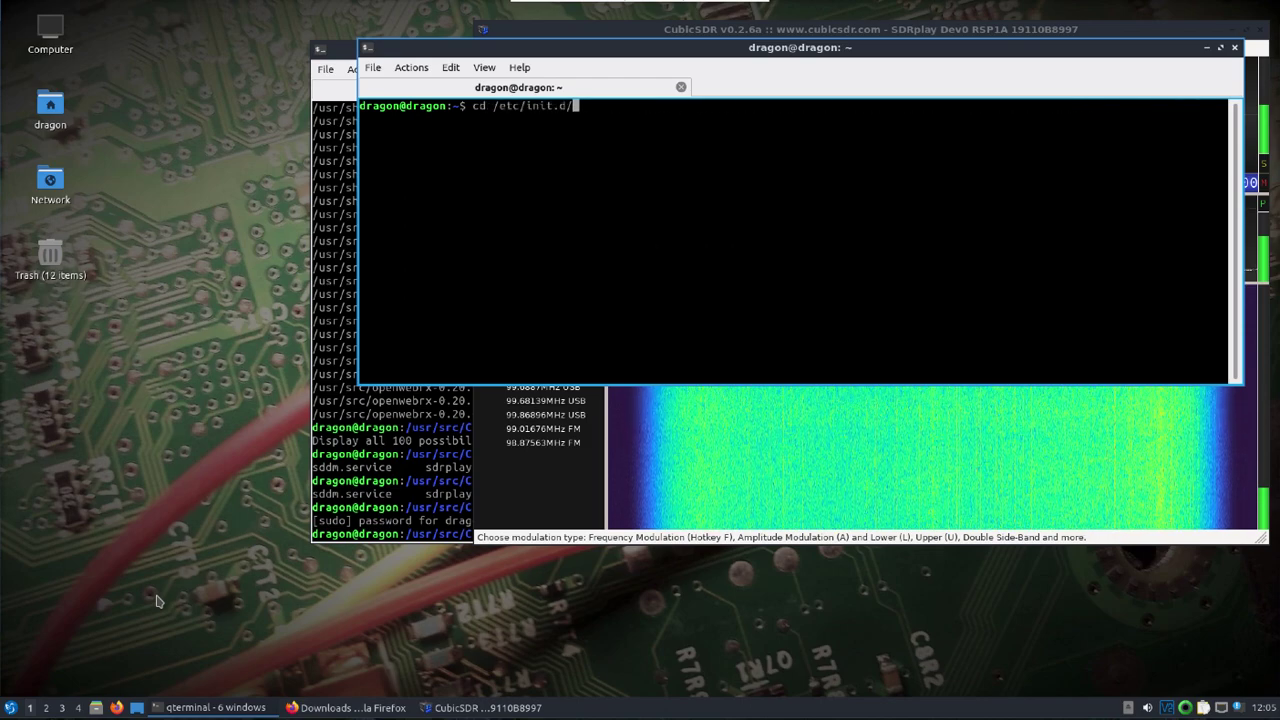
key("Up")
key("Up")
key("Up")
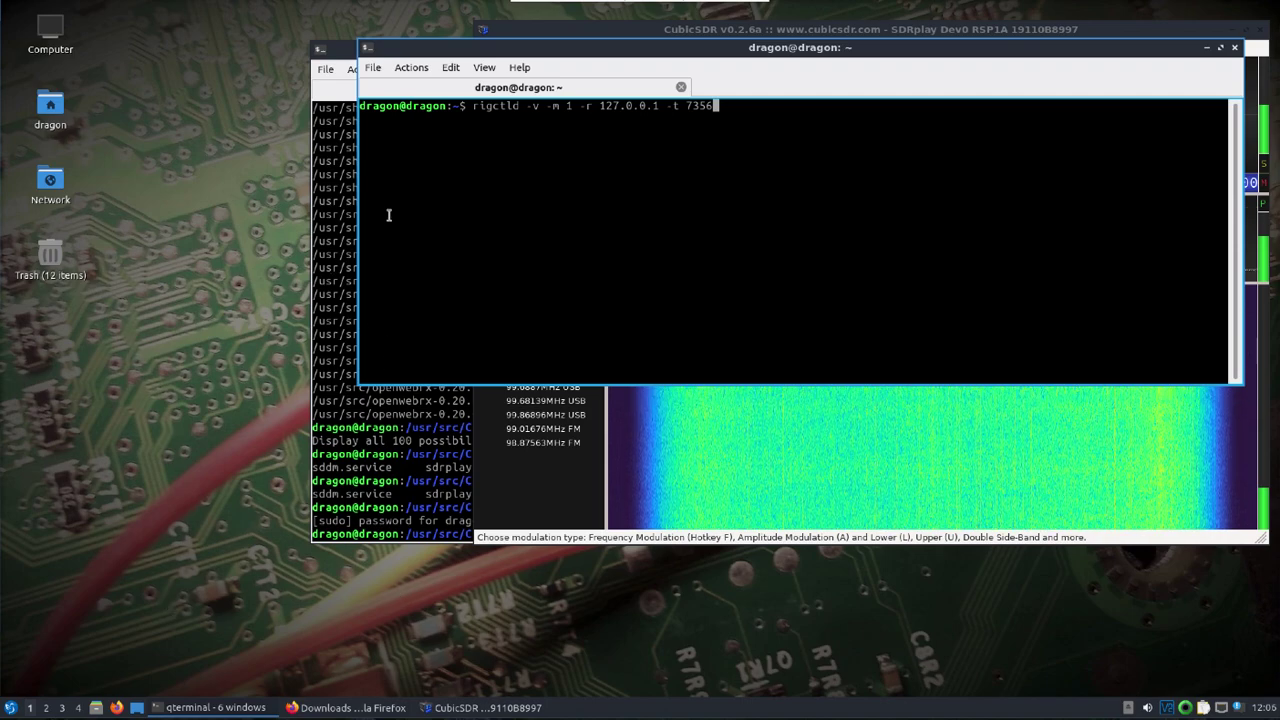
Step: Run the recalled rigctld command and move its terminal window clear of the CubicSDR window
left_click_drag(447, 47, 206, 60)
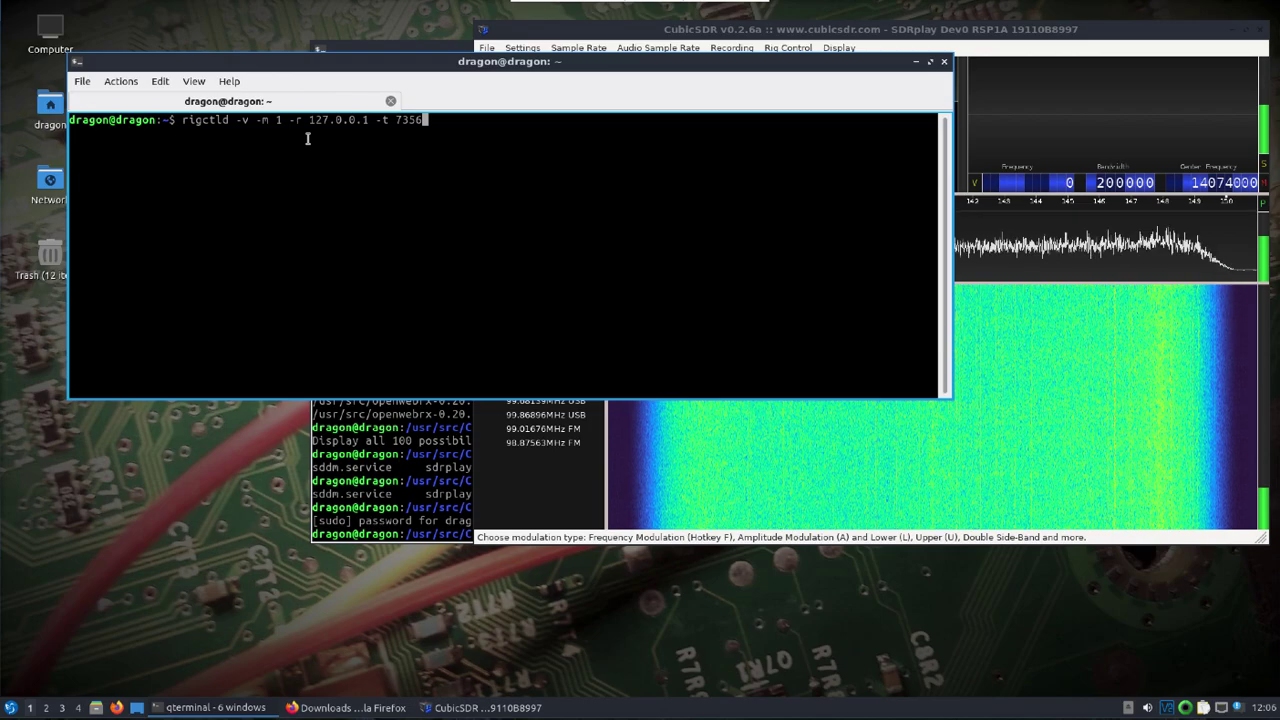
key("Return")
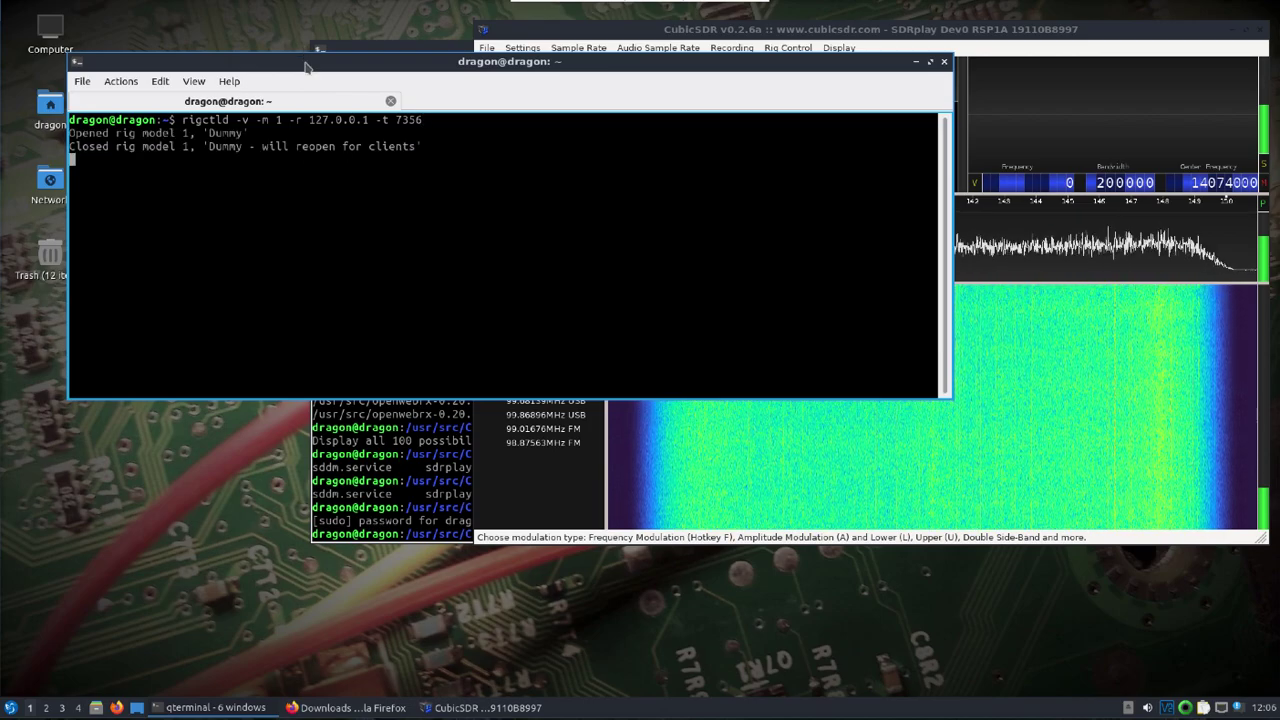
left_click_drag(285, 59, 235, 28)
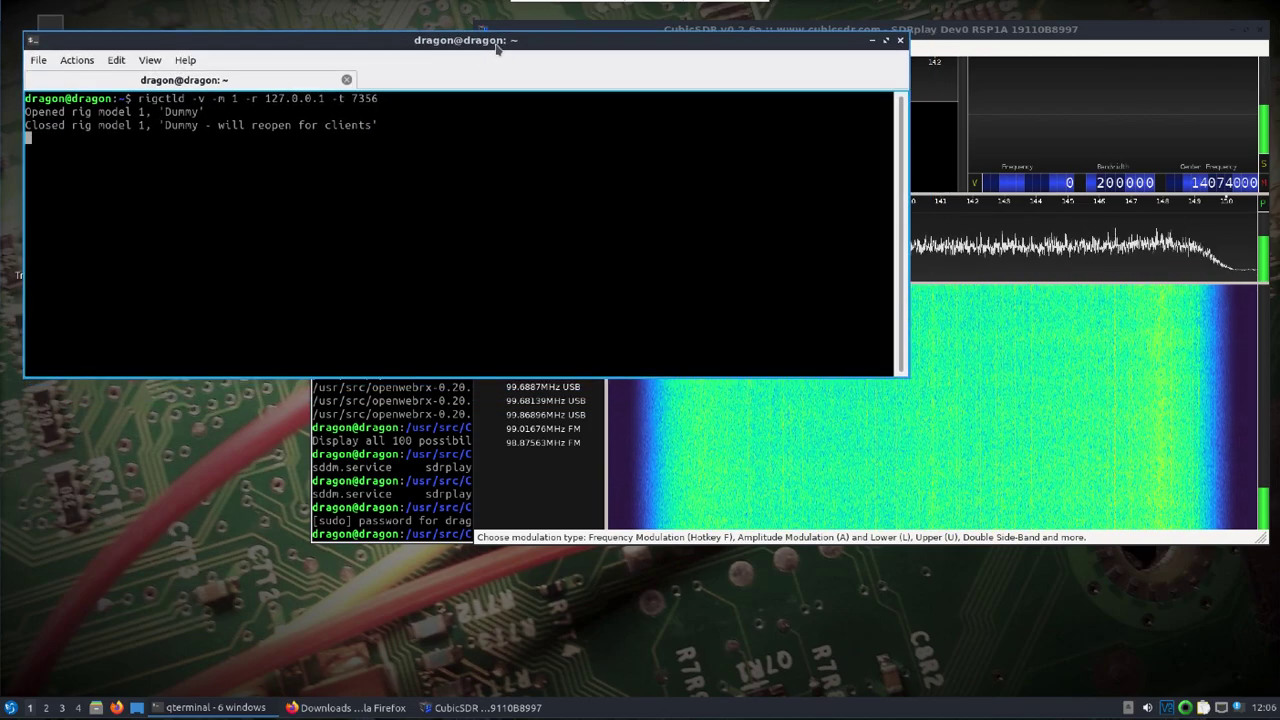
Step: In CubicSDR, add a USB demodulator at about 14.047 MHz with PulseAudio as its audio output
left_click(945, 33)
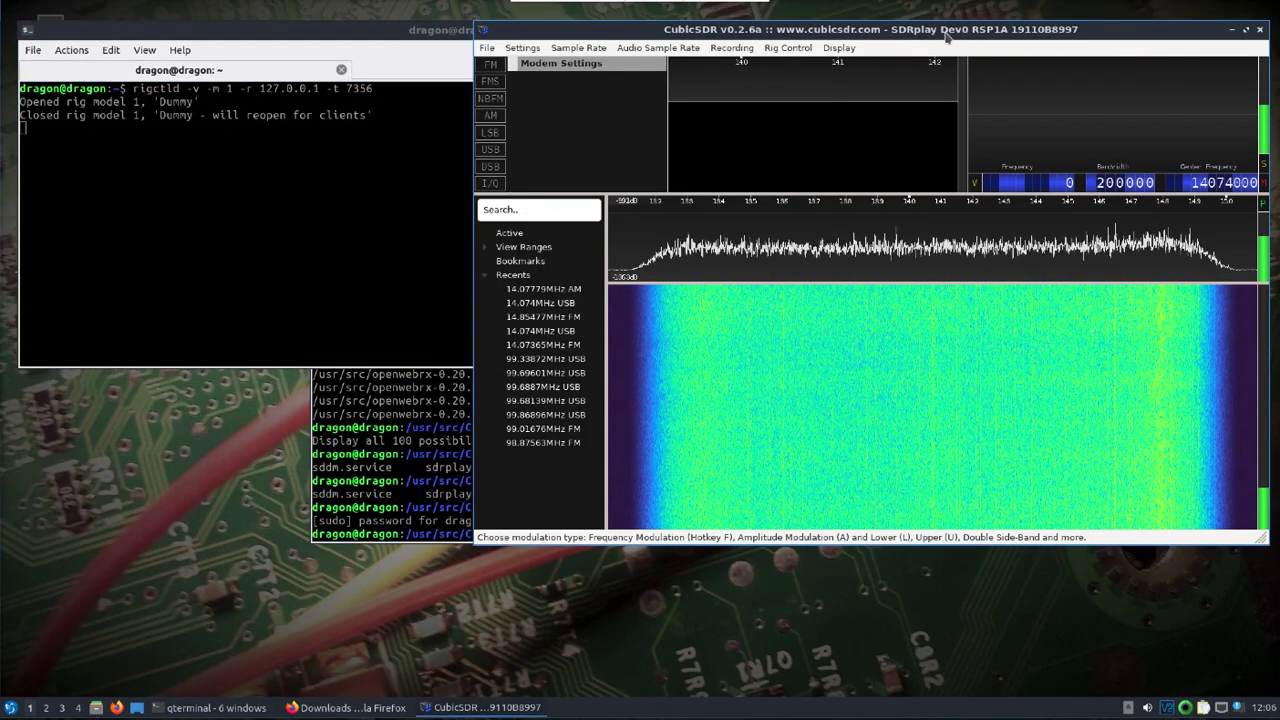
left_click(490, 150)
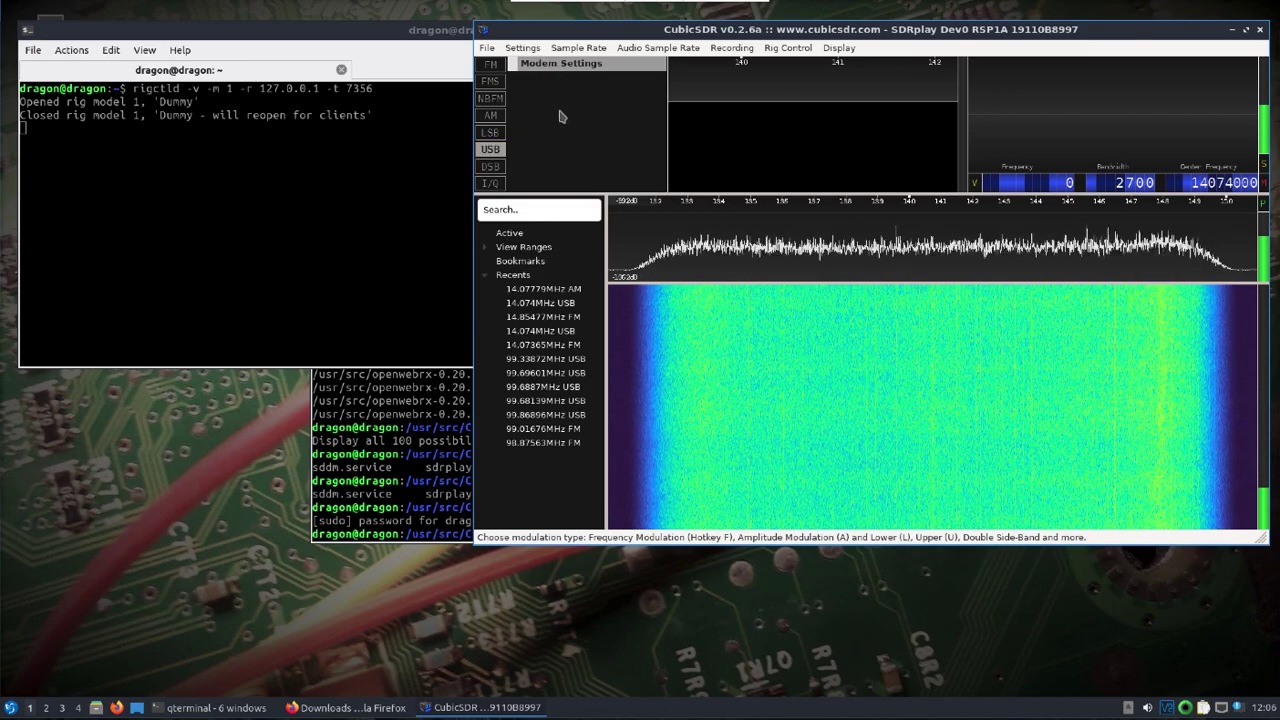
left_click(788, 115)
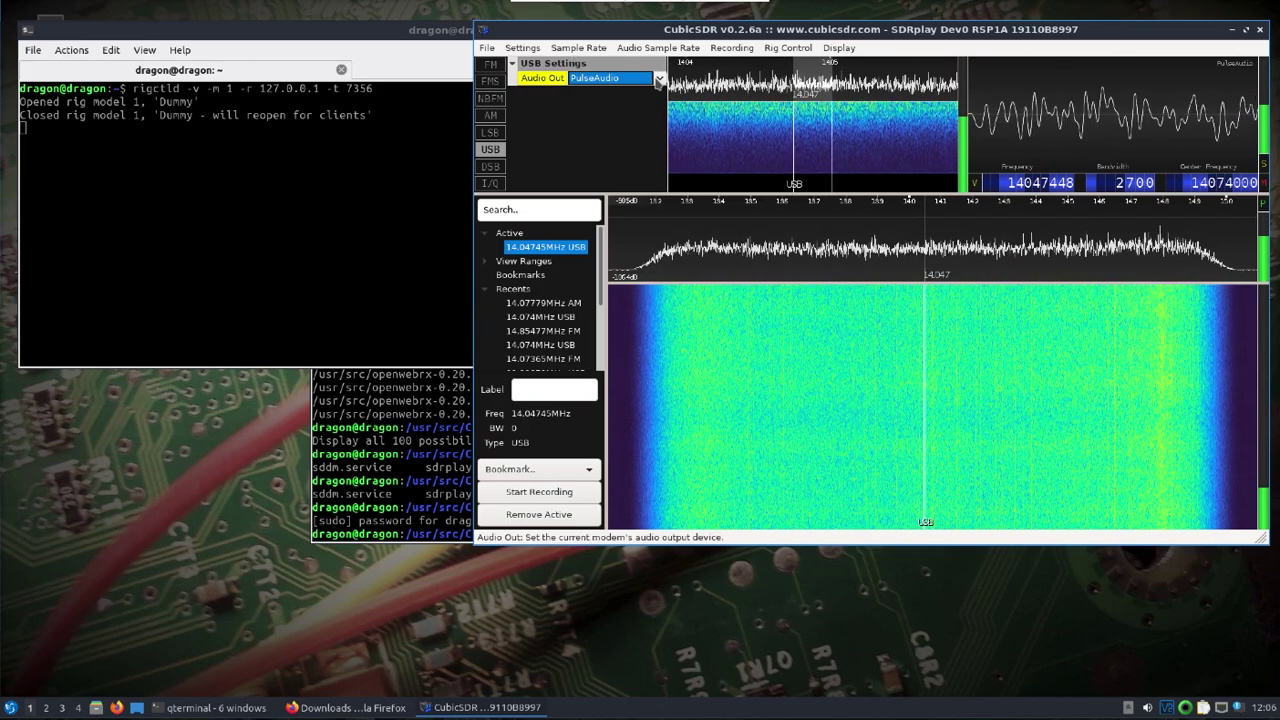
left_click(595, 84)
left_click(595, 92)
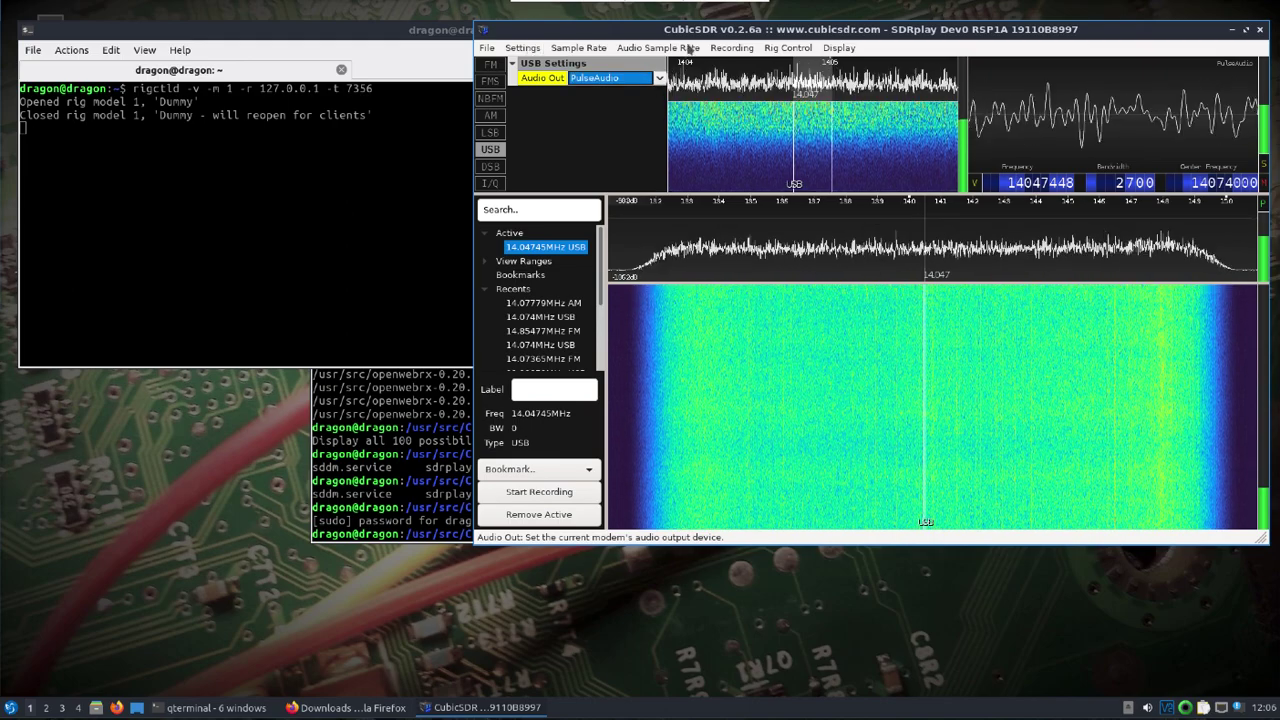
Step: Look through the rig models, set the rig control port to 127.0.0.1:7356 and toggle Enable Rig
left_click(788, 48)
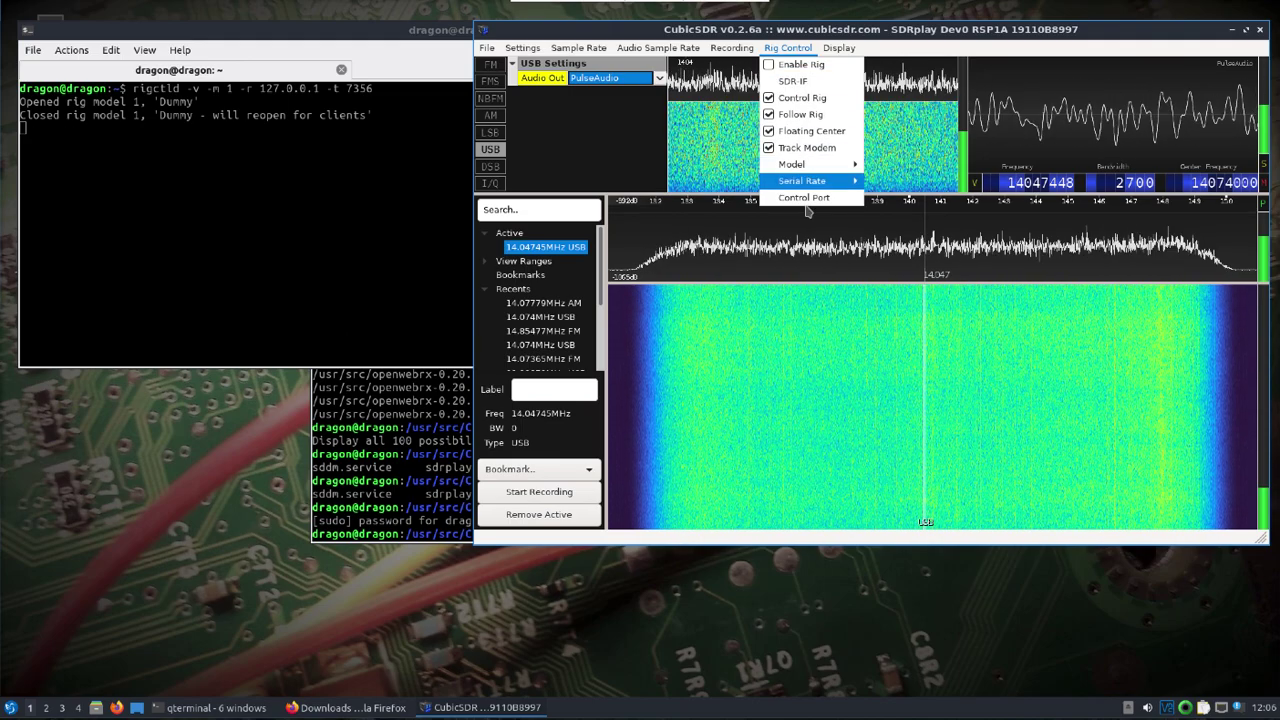
mouse_move(802, 168)
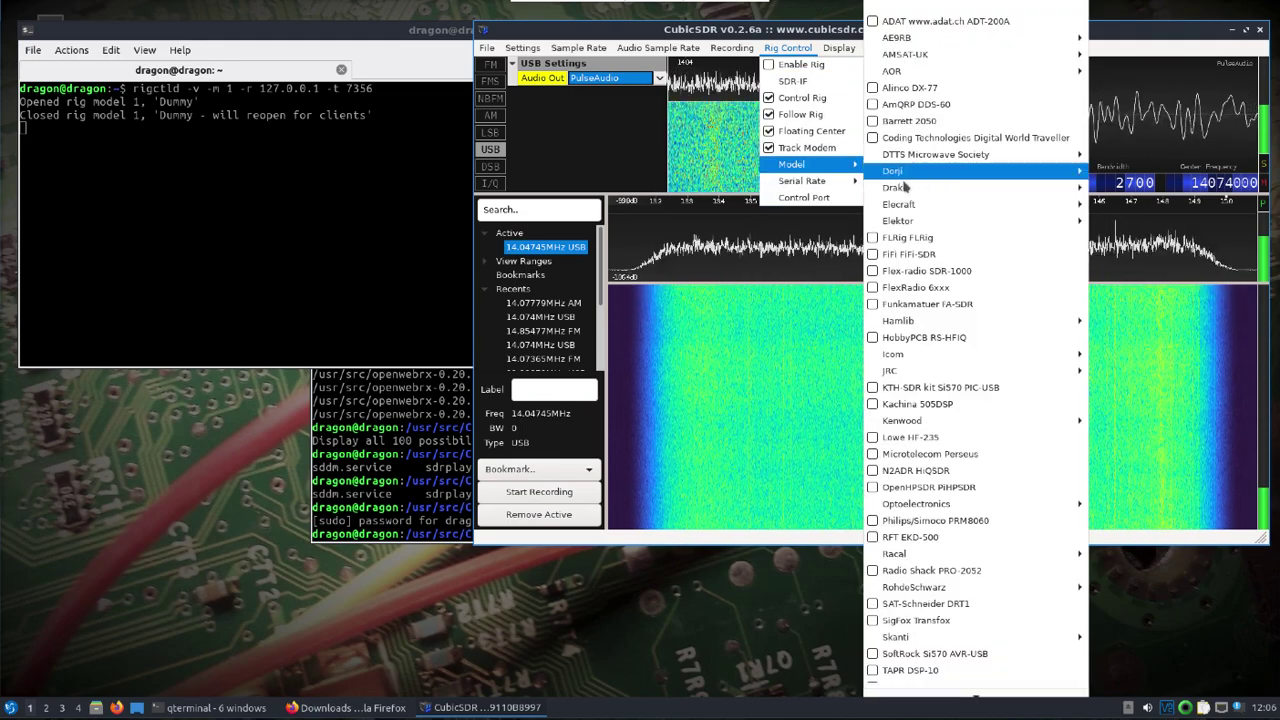
scroll(910, 440, "down", 5)
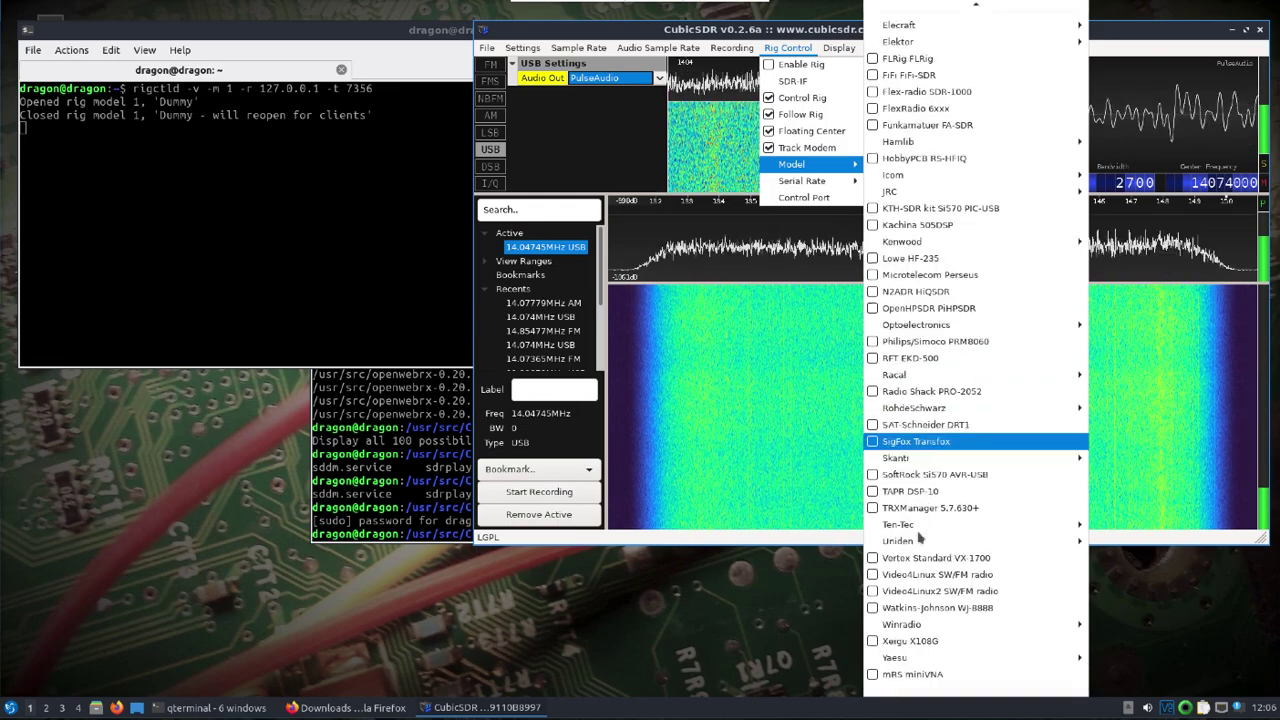
mouse_move(917, 541)
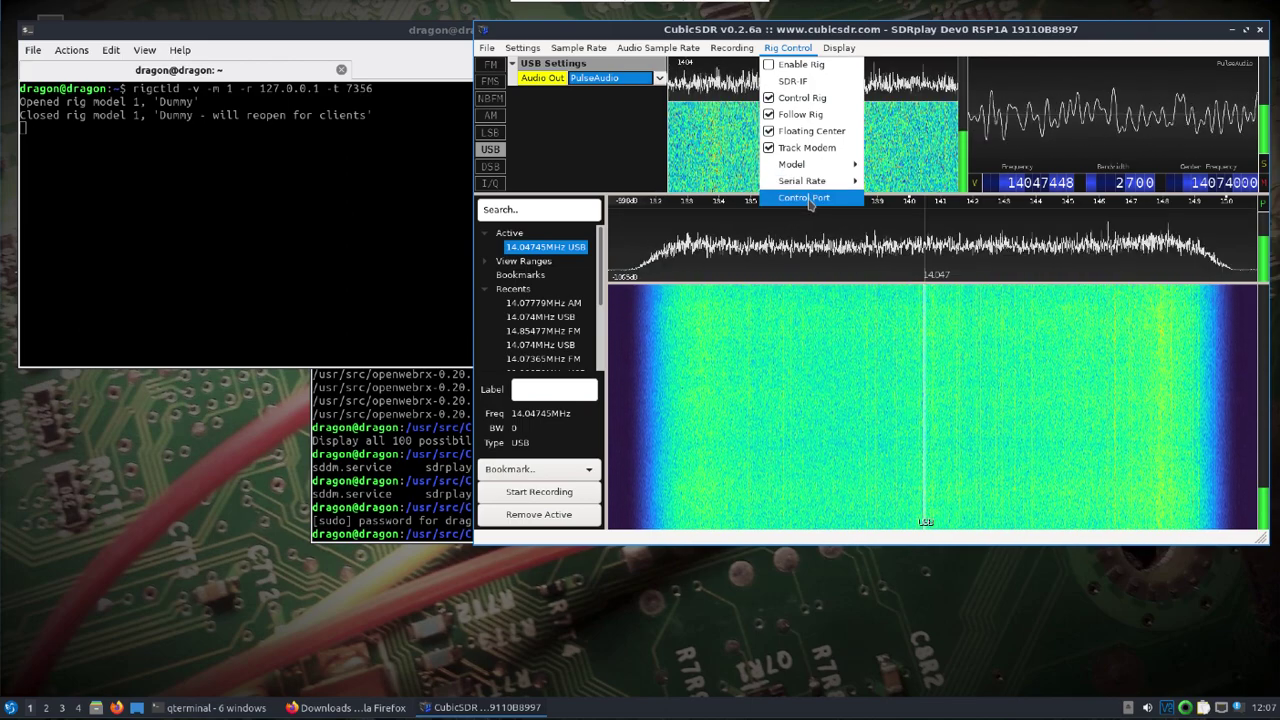
left_click(810, 198)
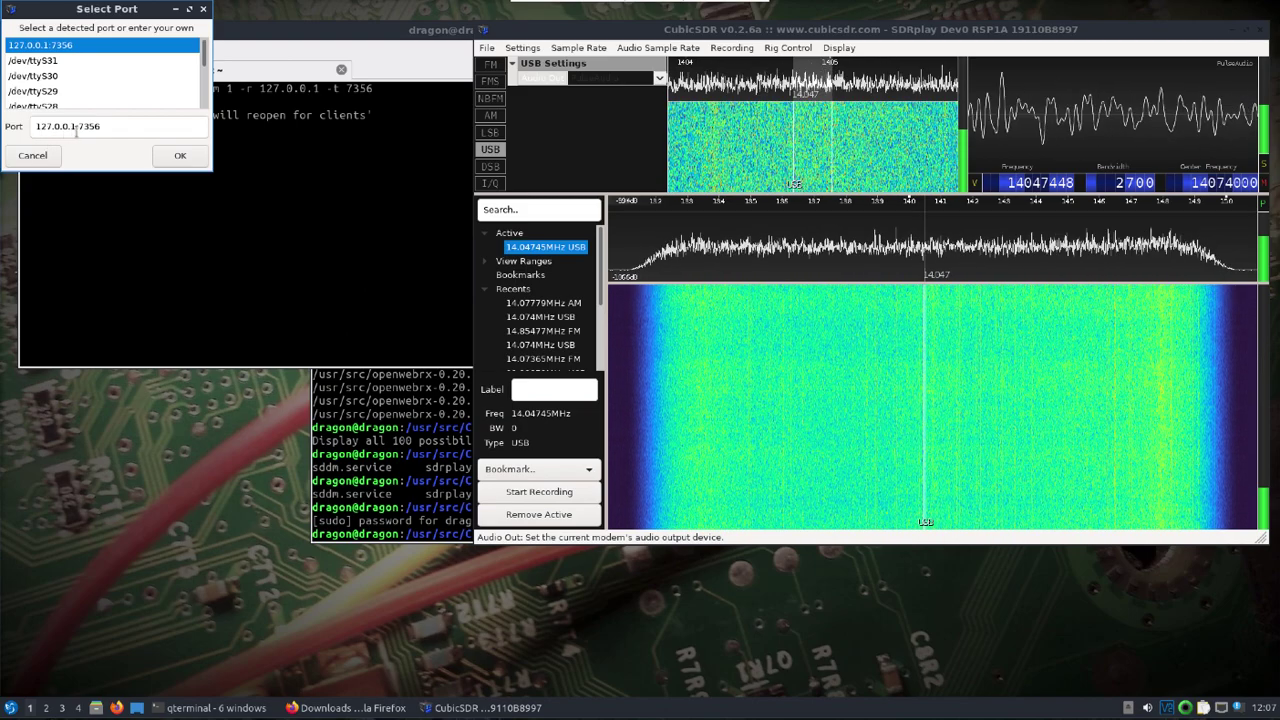
left_click(177, 158)
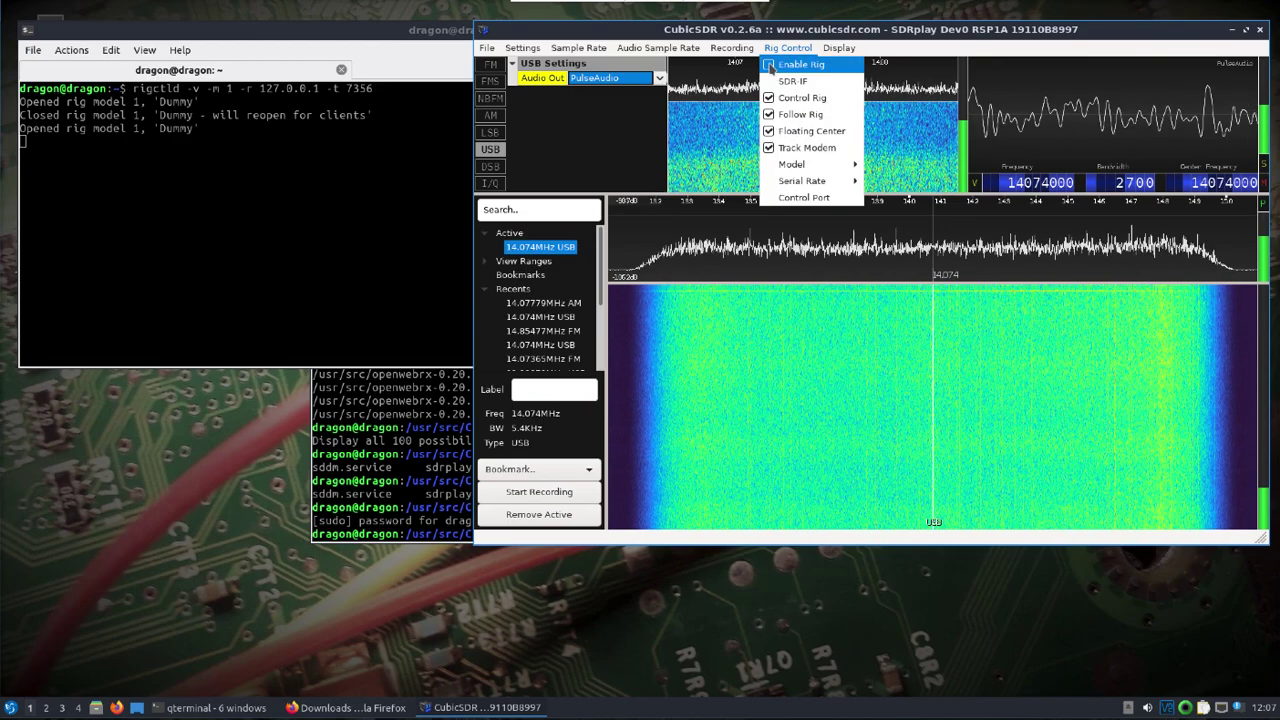
left_click(795, 64)
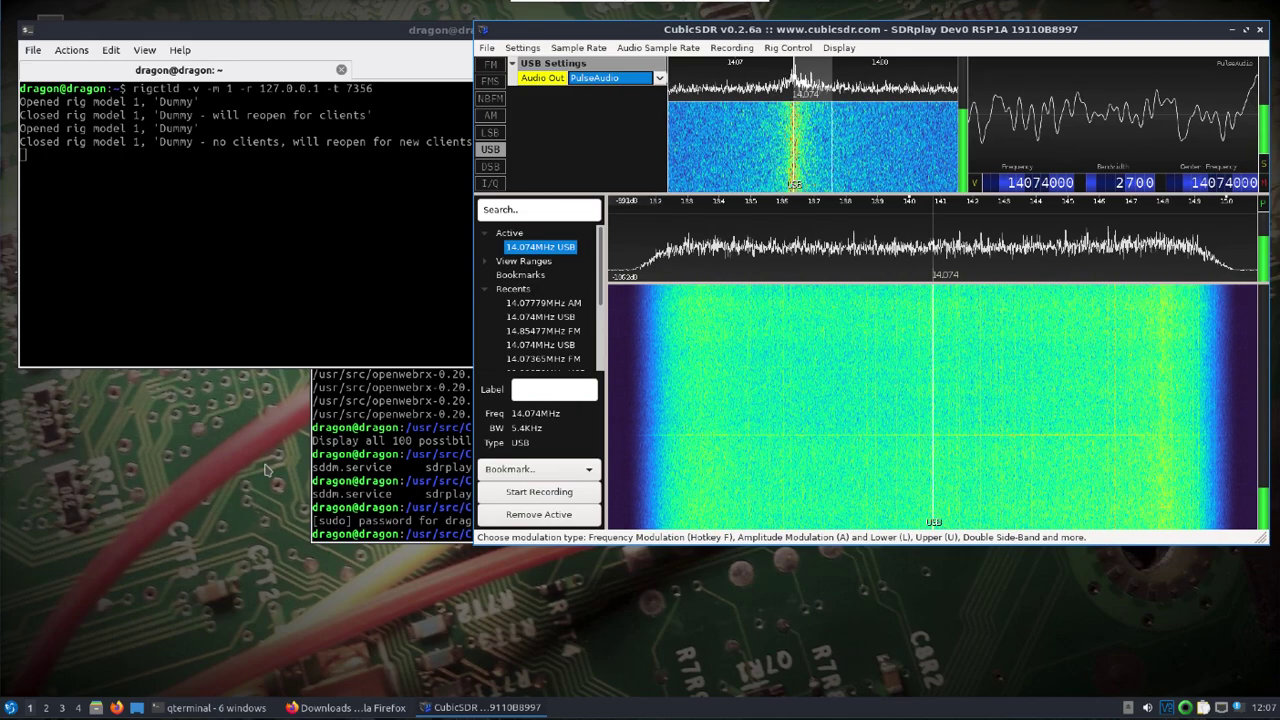
Step: Inspect the RF Gain Select options, and switch Automatic Gain off and back on
left_click(12, 707)
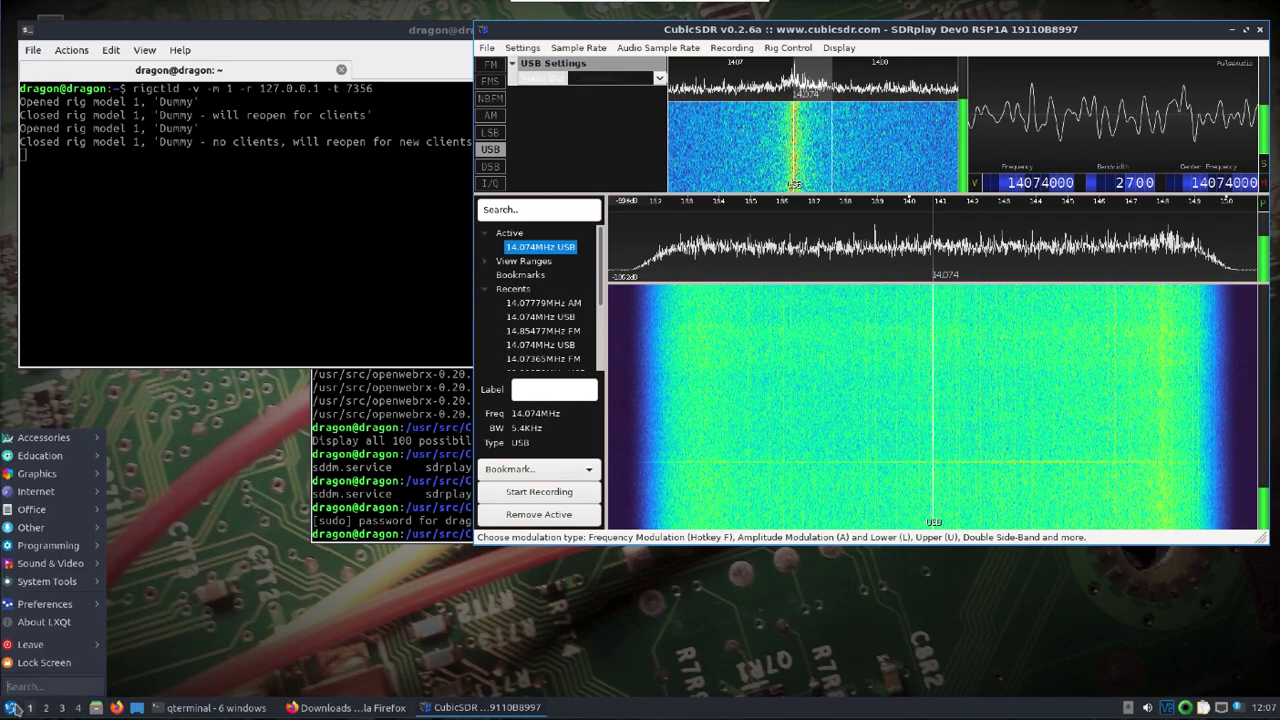
mouse_move(55, 568)
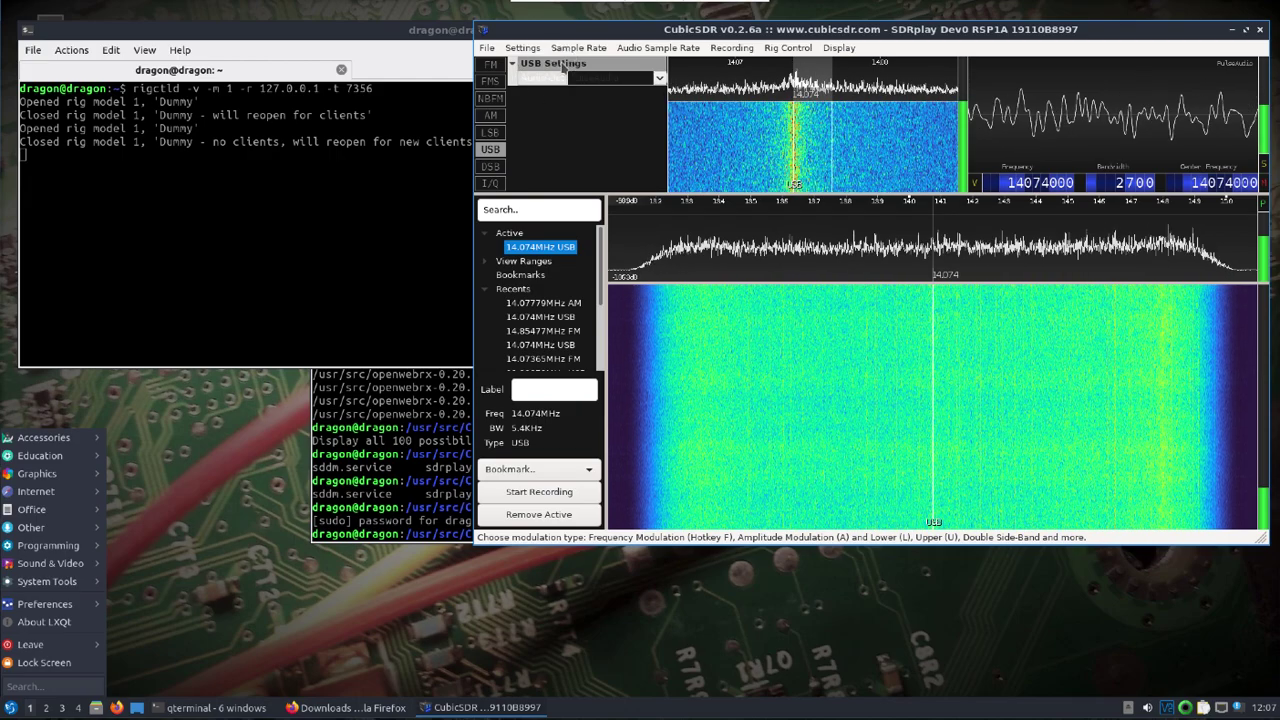
left_click(522, 49)
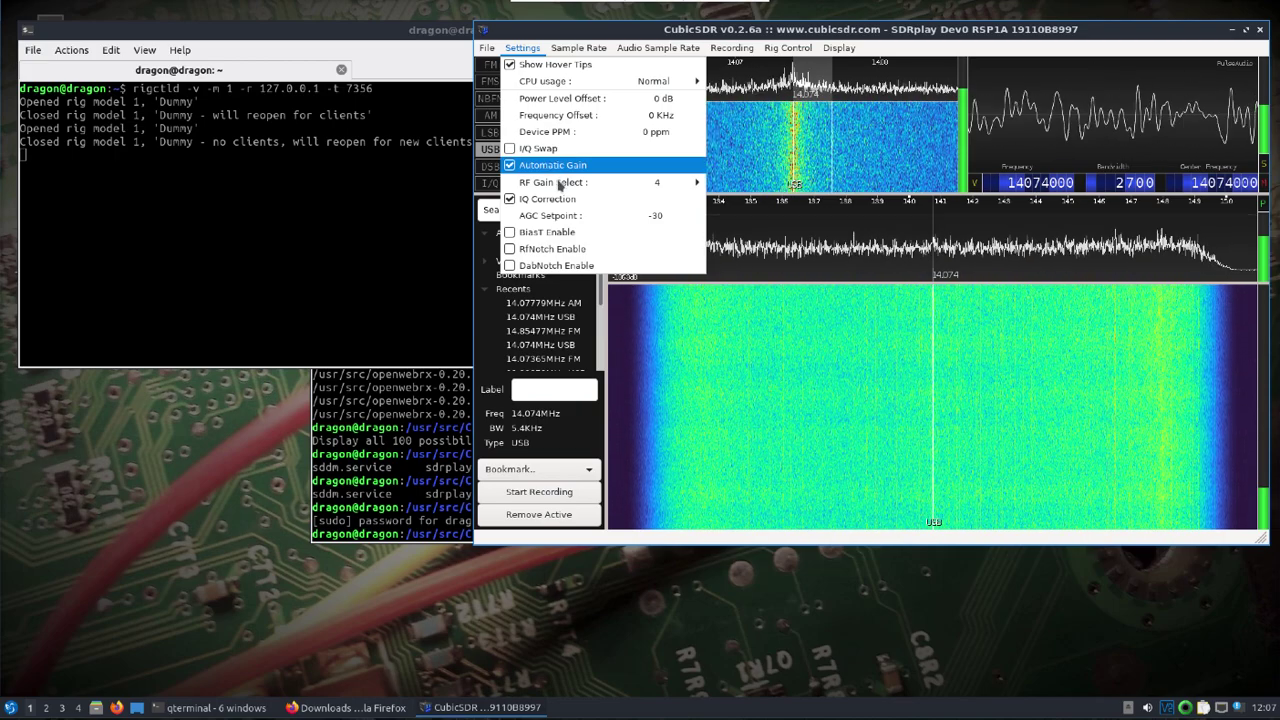
mouse_move(560, 185)
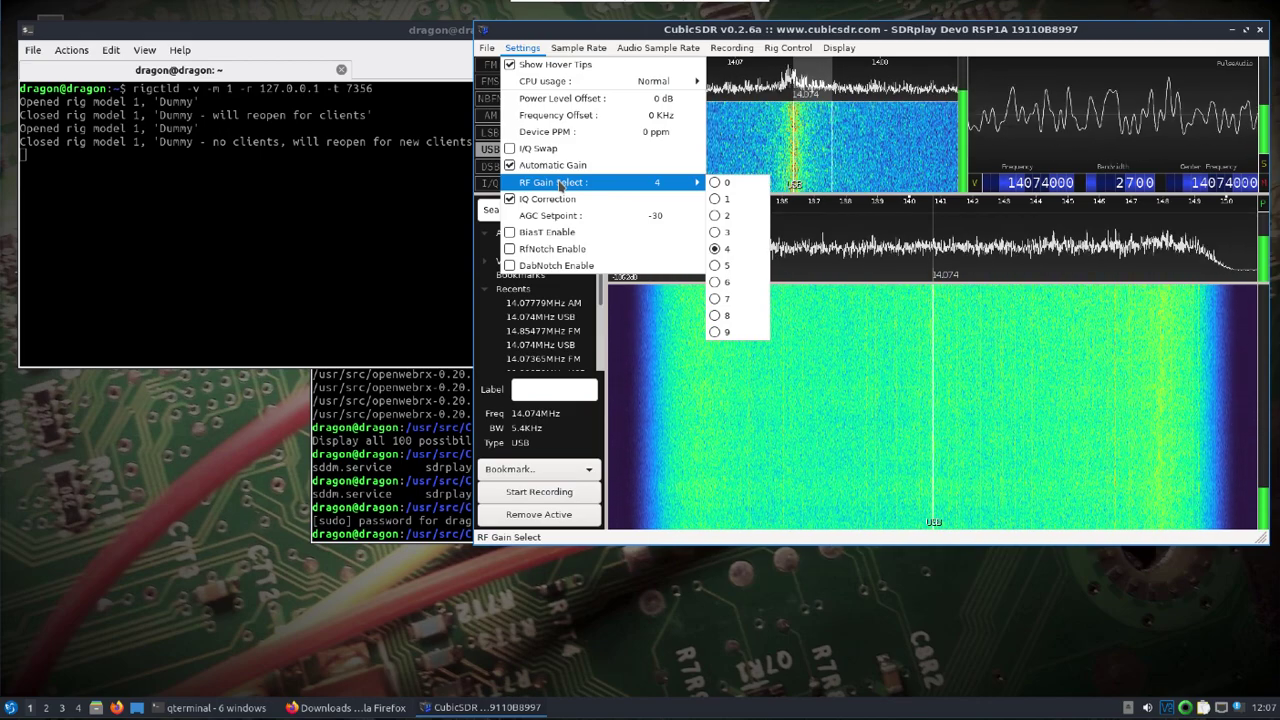
left_click(509, 165)
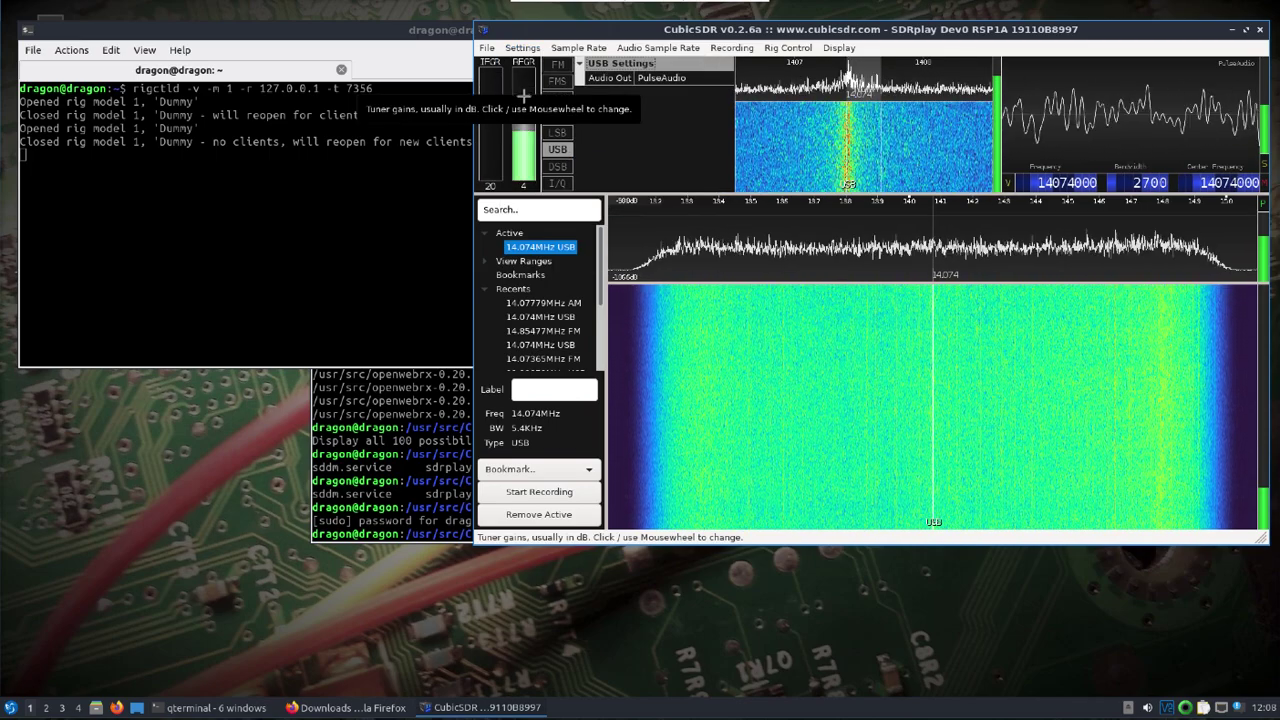
left_click(513, 50)
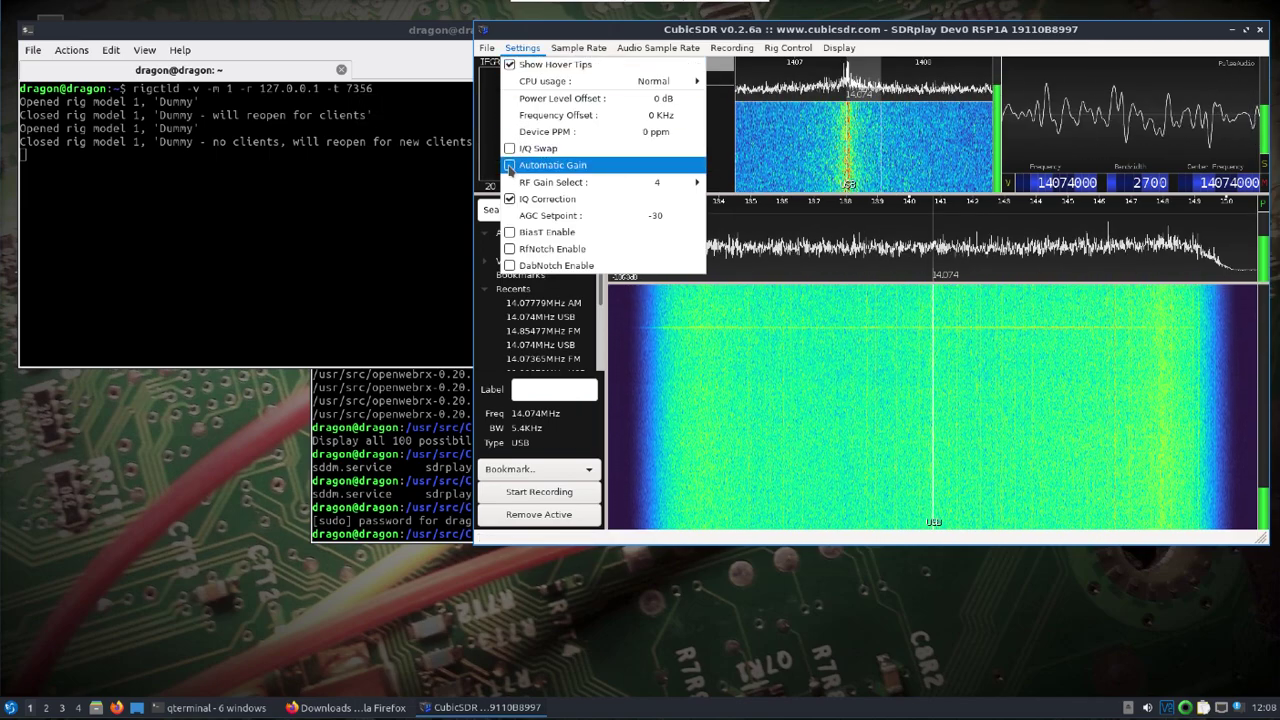
left_click(512, 165)
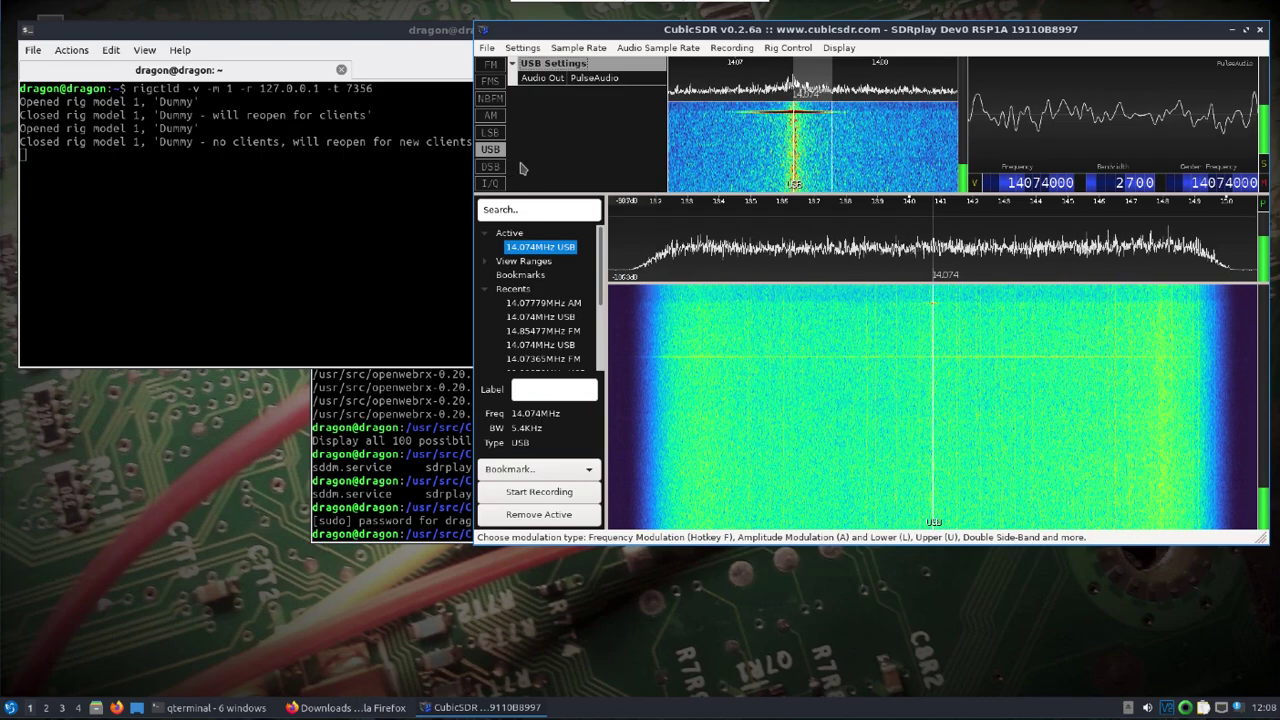
Step: Launch WSJT-X and nudge its main window into place below the Wide Graph
left_click(10, 707)
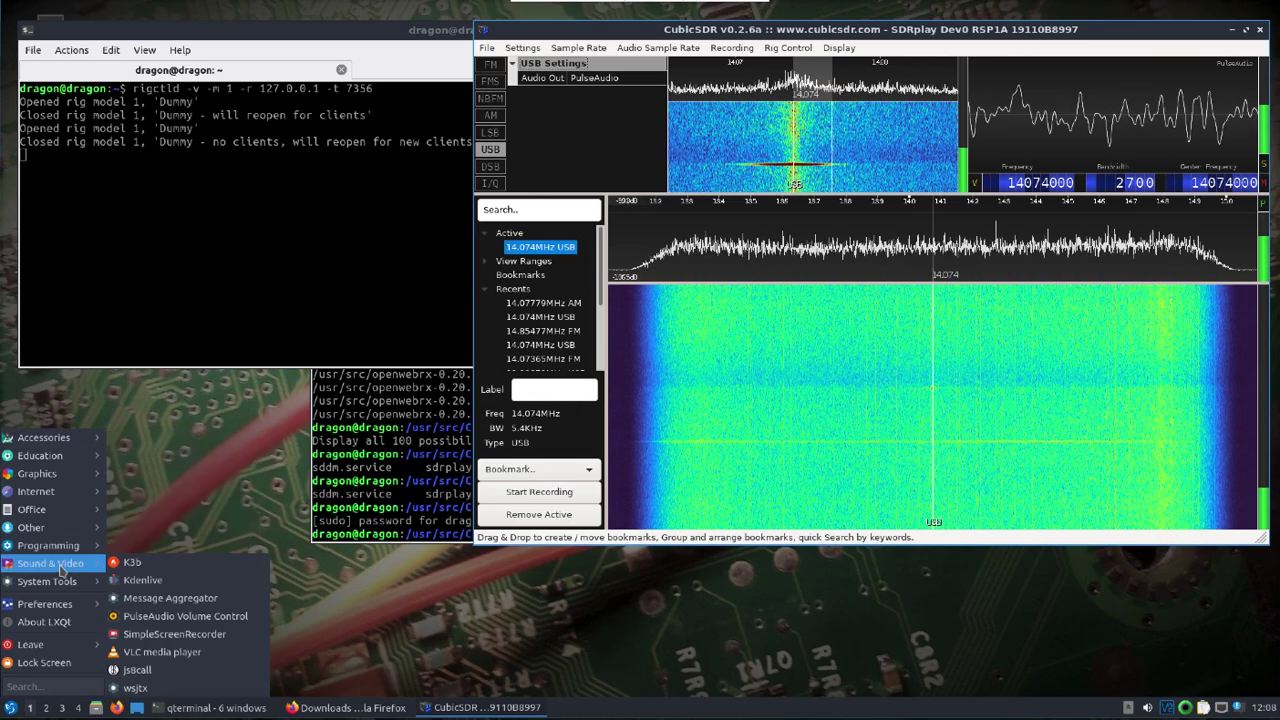
left_click(135, 688)
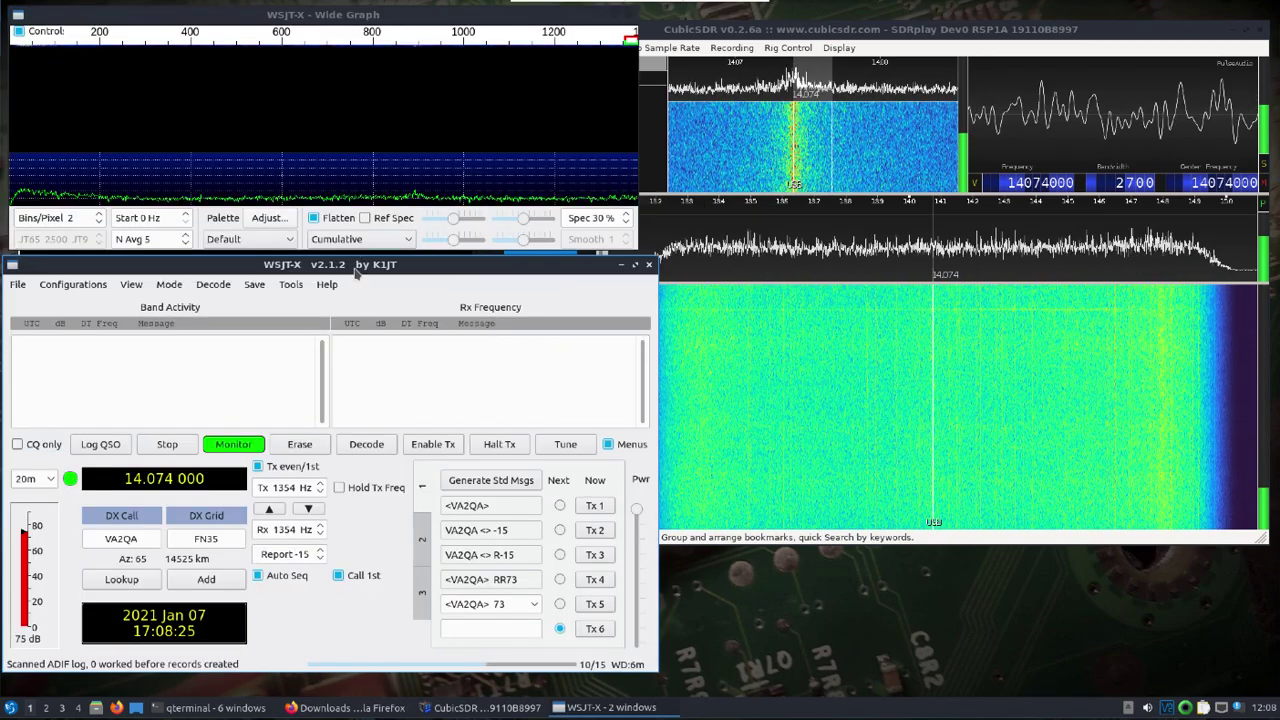
left_click_drag(356, 274, 373, 275)
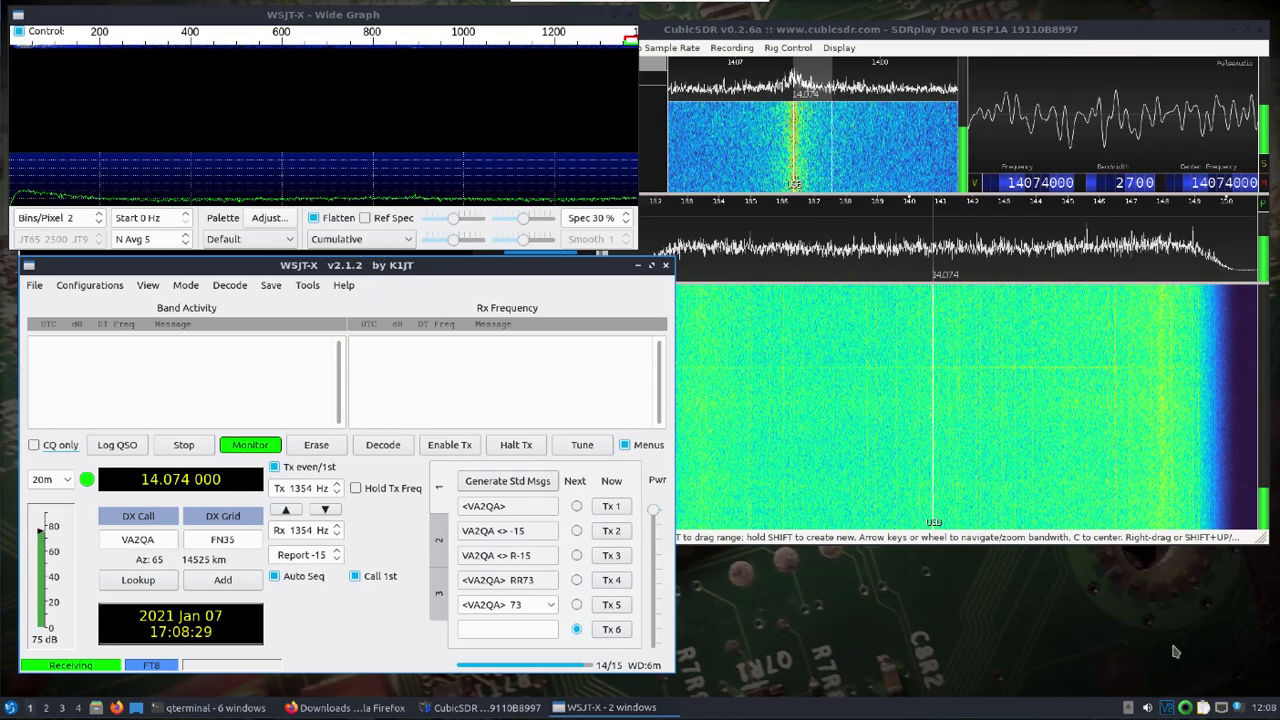
Step: Lower the Virtual_Sink volume to about 71% and check the playback, recording and output device settings in Volume Control
left_click(1147, 707)
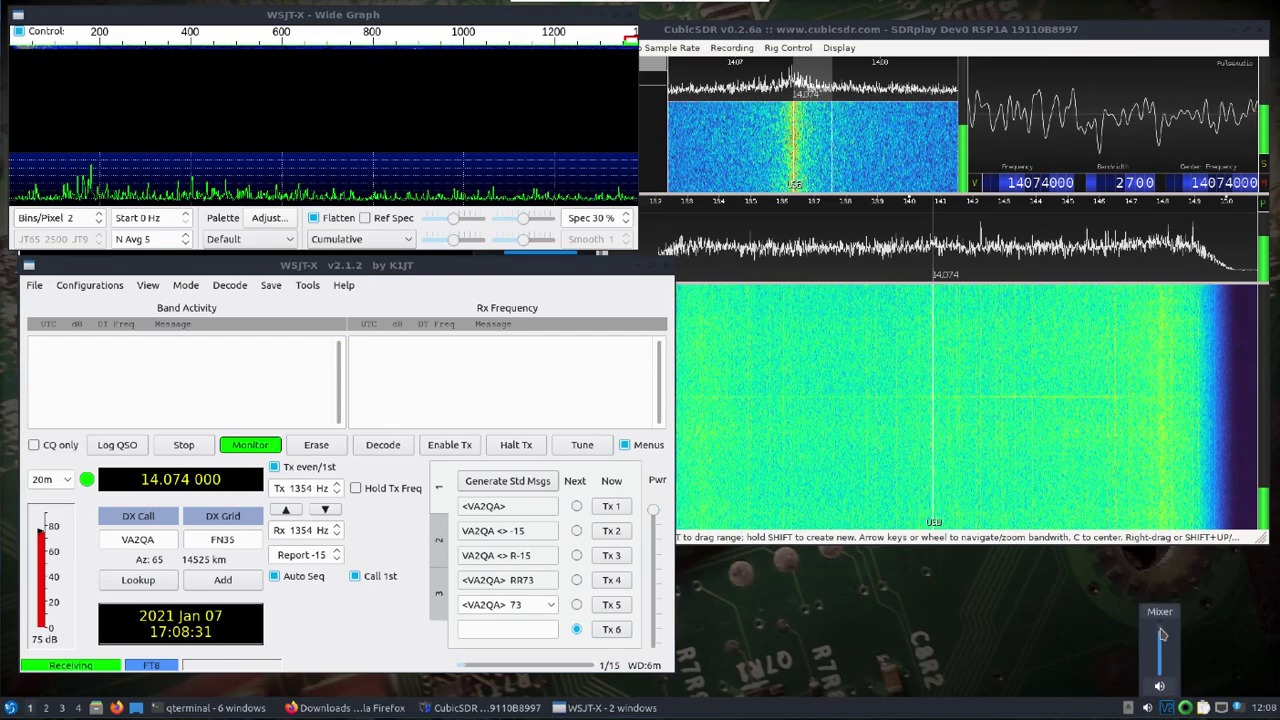
left_click(1160, 640)
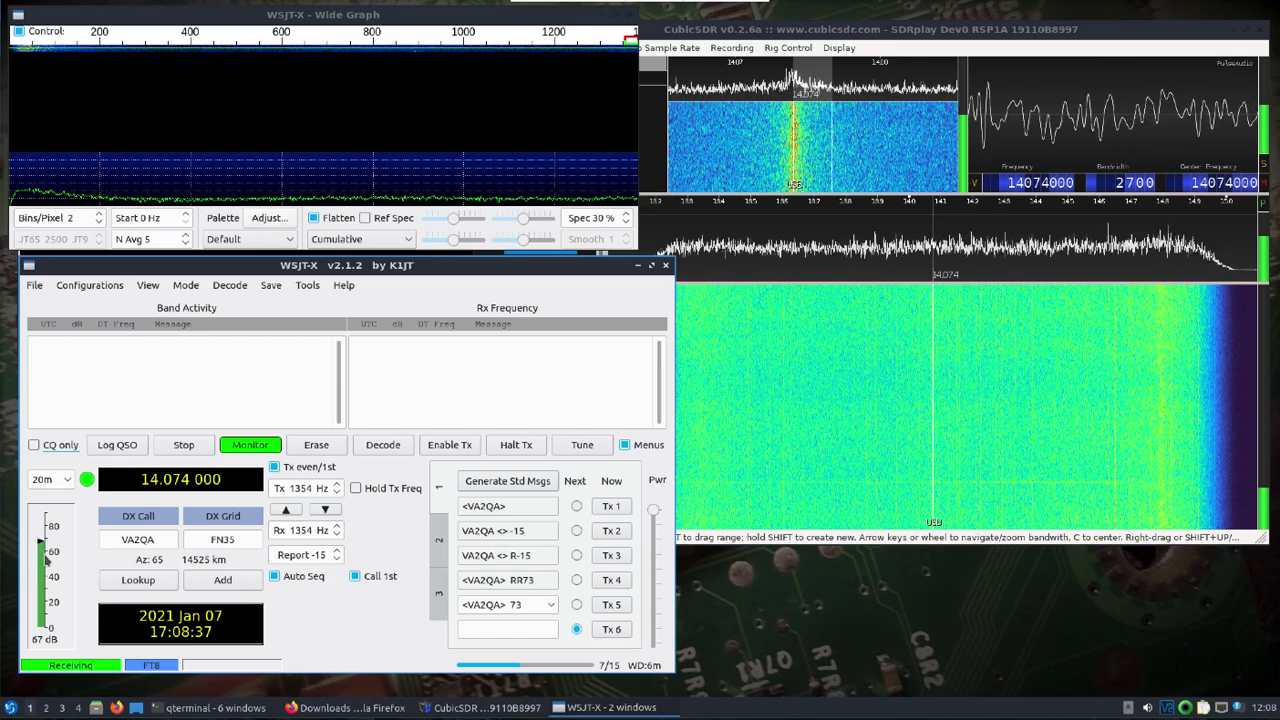
left_click(1148, 709)
left_click(1160, 617)
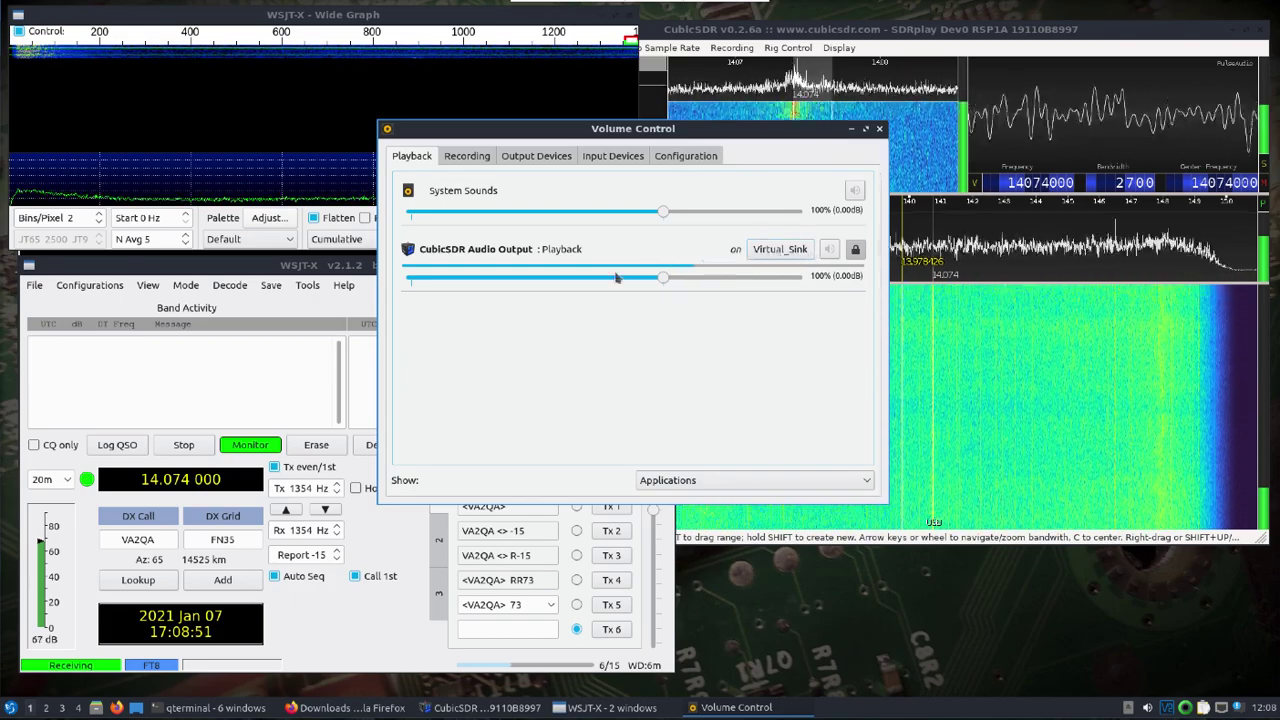
left_click(463, 158)
left_click(532, 156)
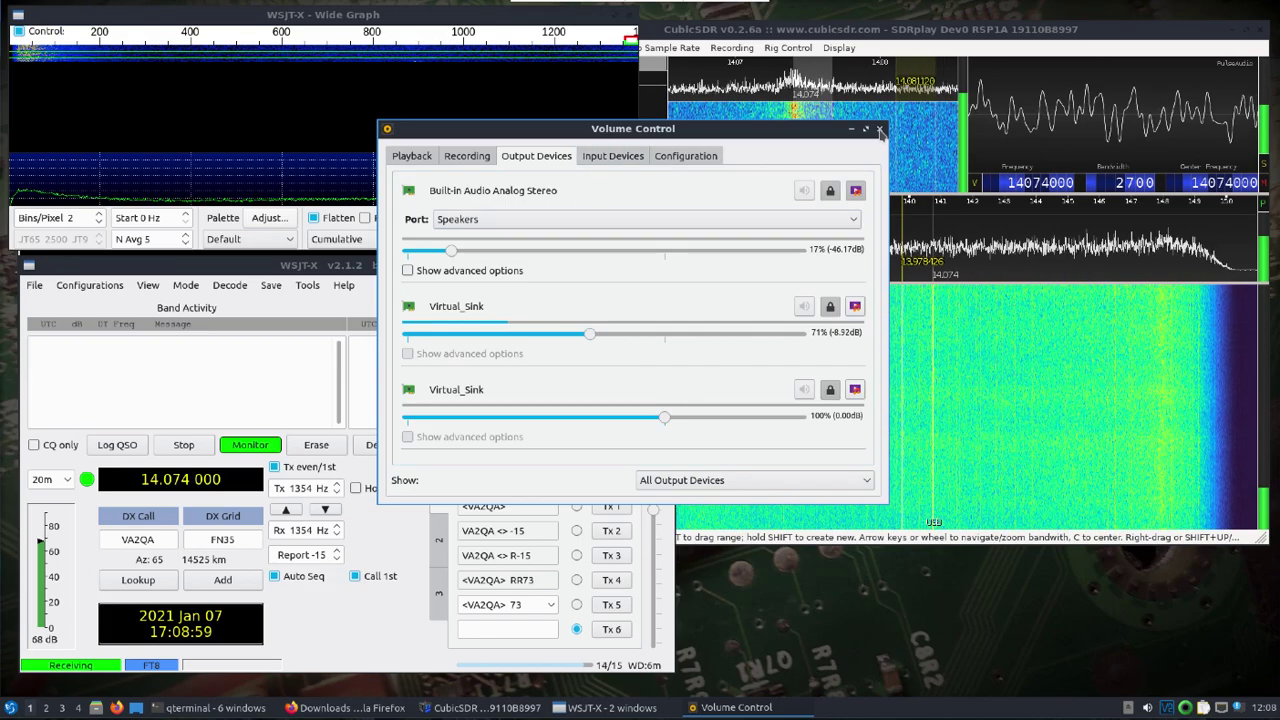
left_click(879, 128)
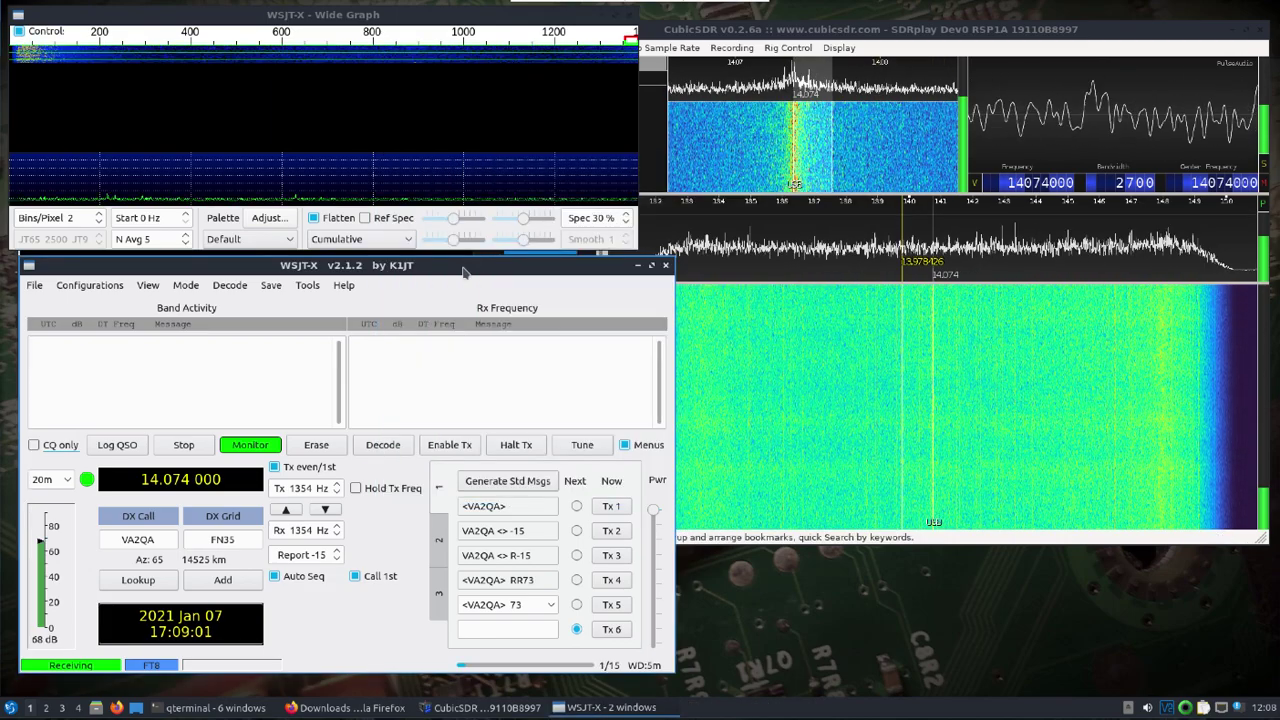
Step: Shift the WSJT-X window slightly, widen the CubicSDR demodulator's bandwidth to 3700 and check the RF Gain Select options
left_click_drag(460, 266, 450, 266)
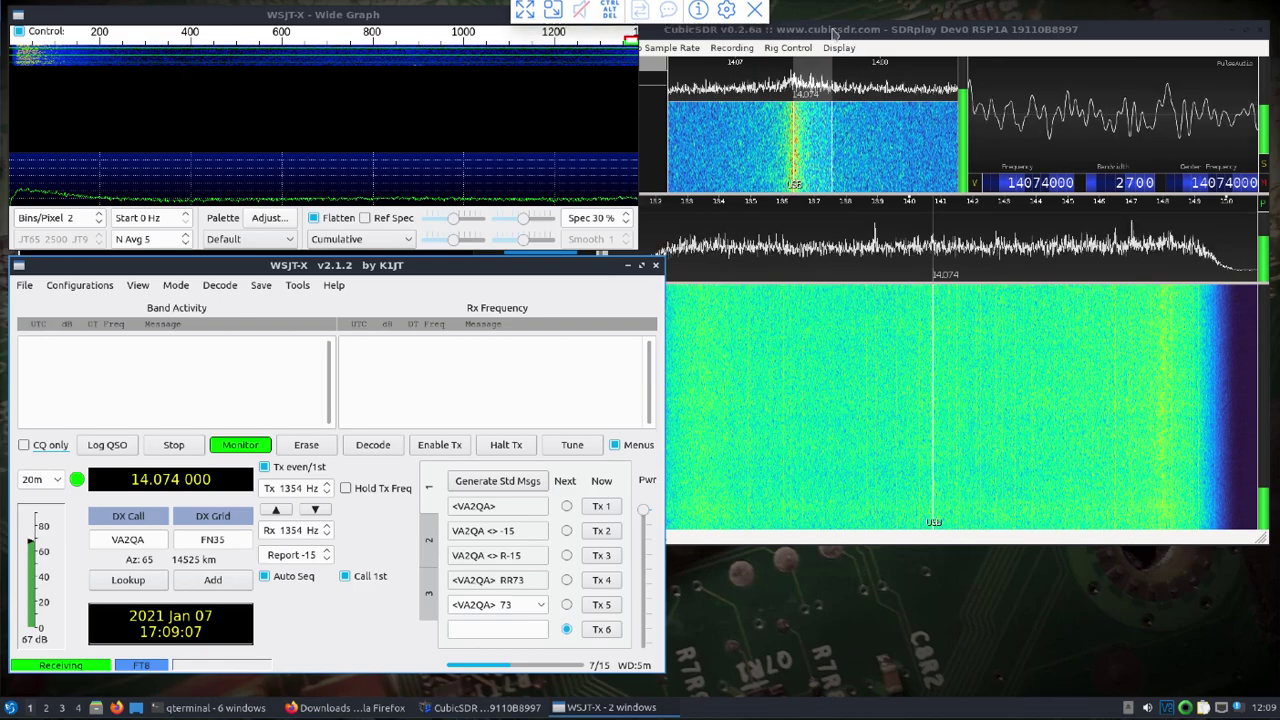
left_click(725, 28)
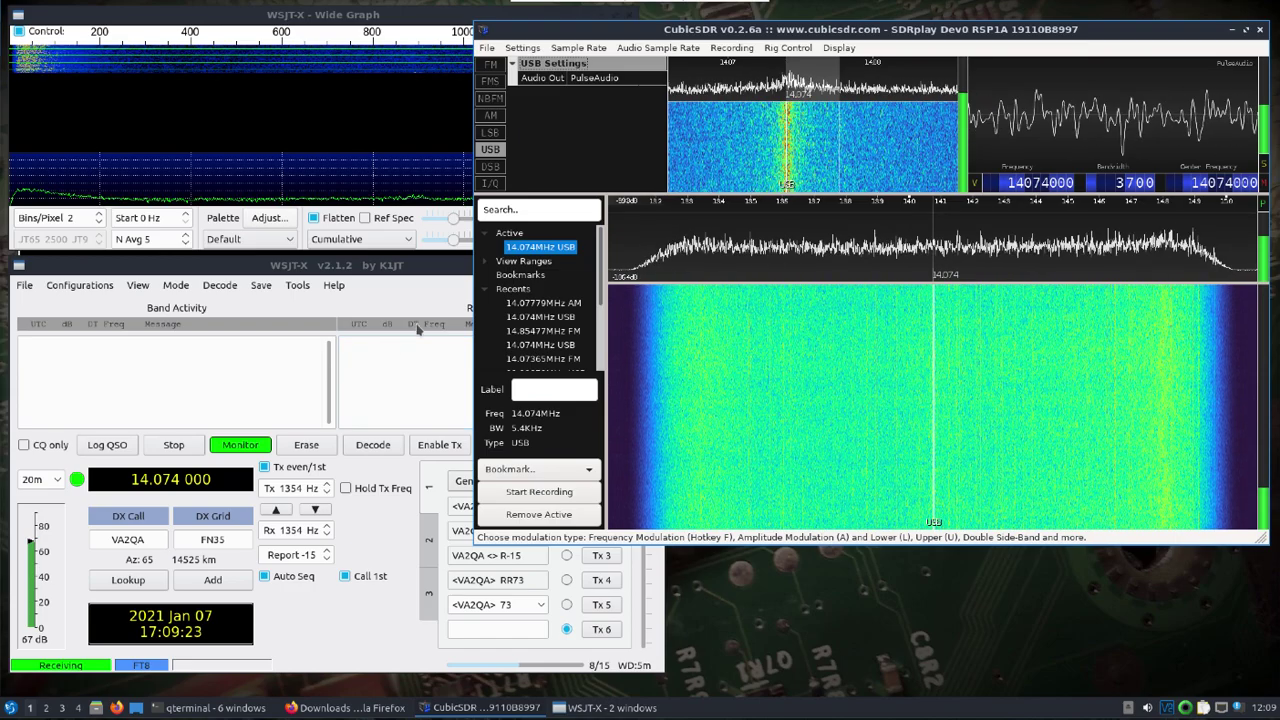
left_click(518, 49)
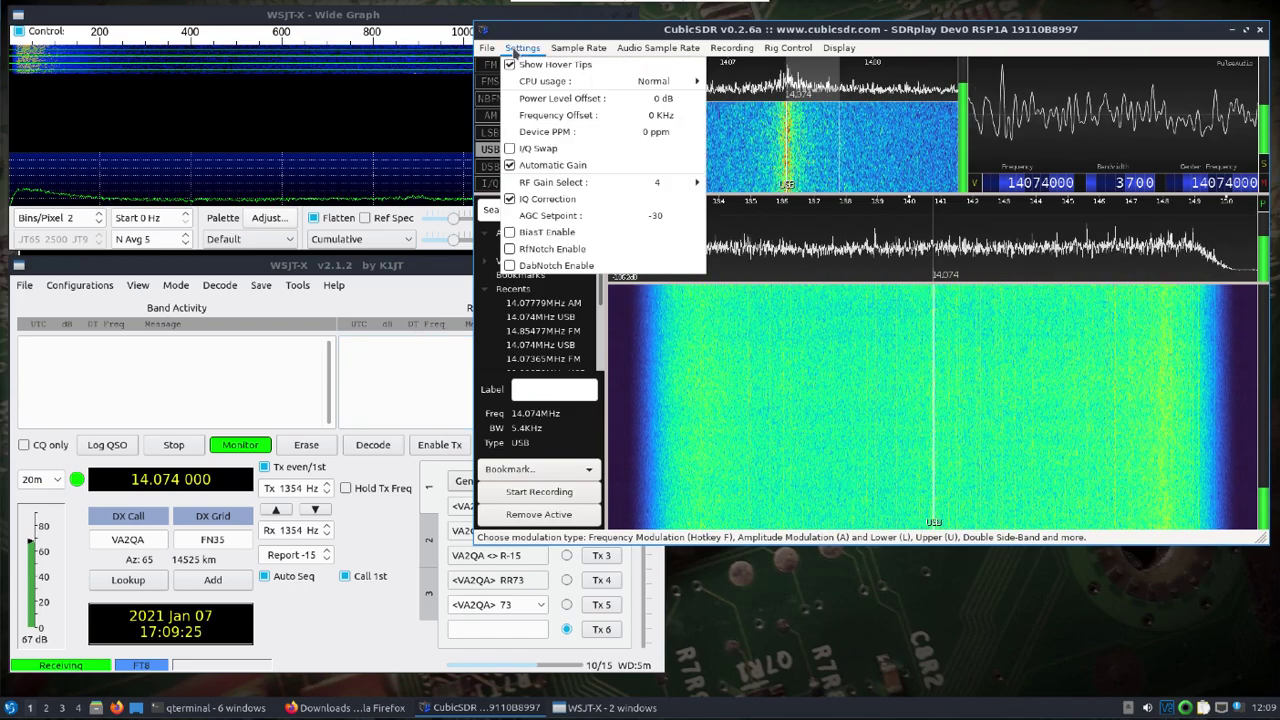
mouse_move(535, 184)
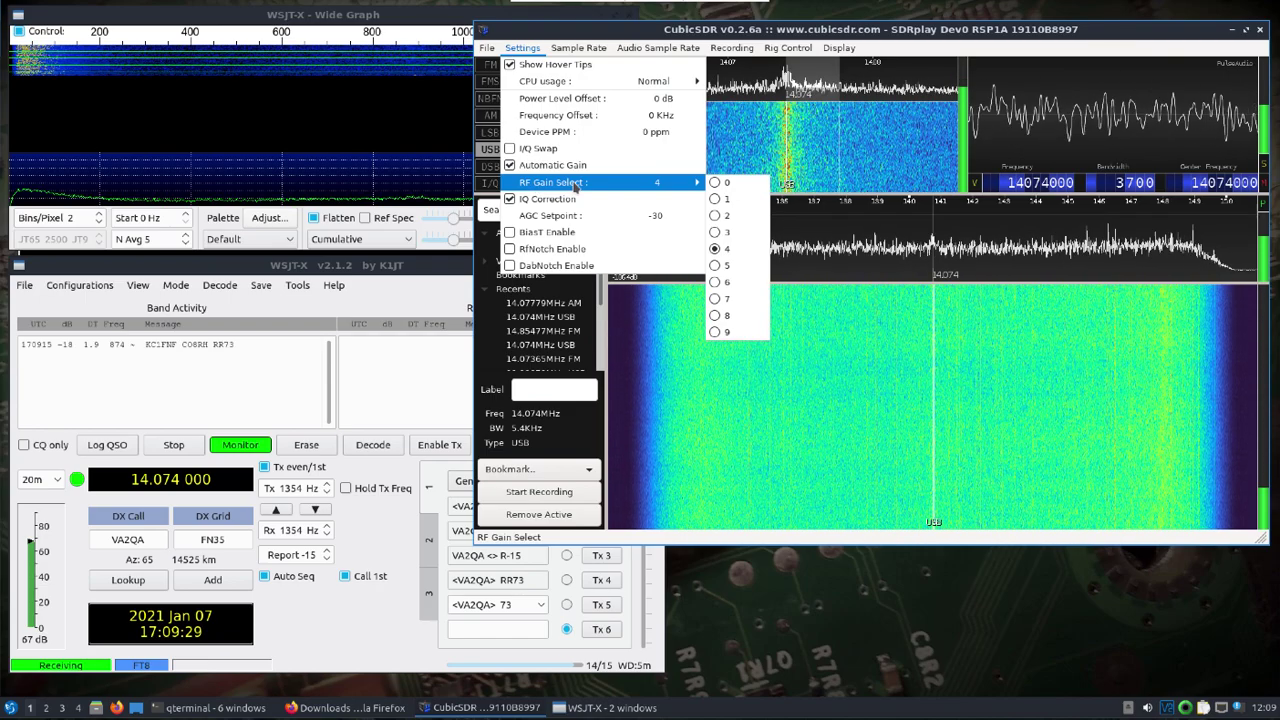
left_click(400, 371)
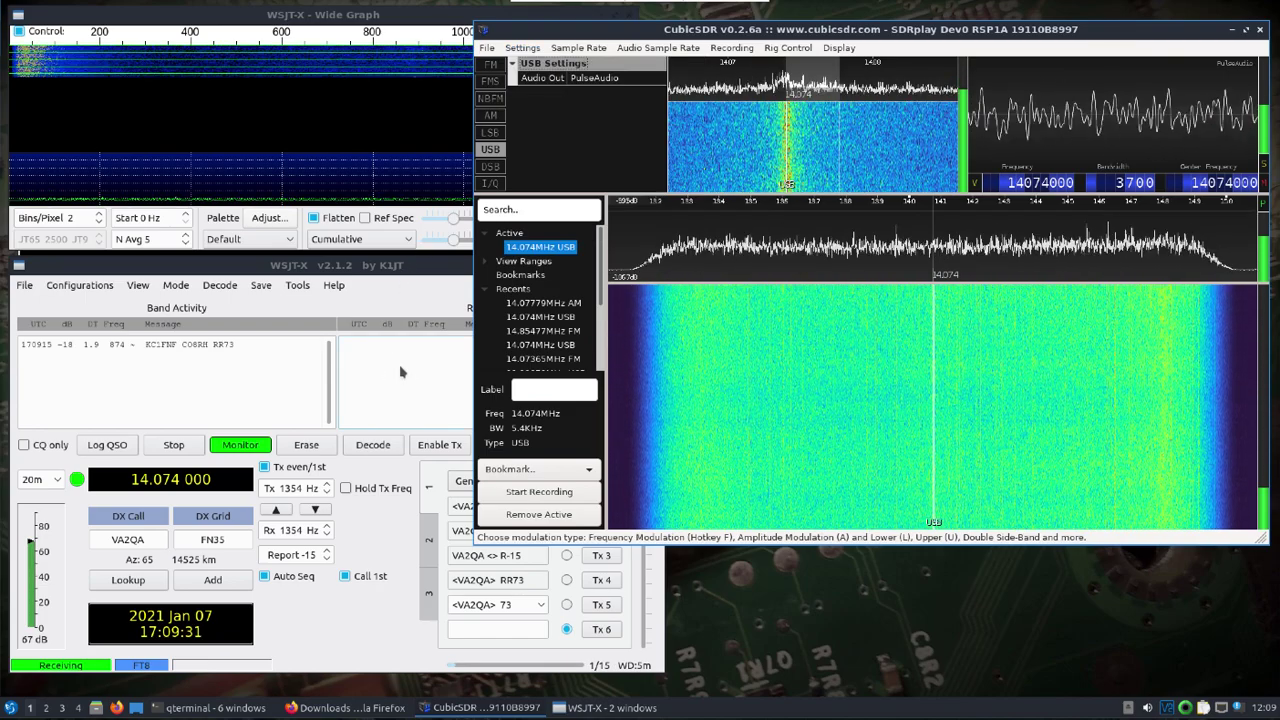
Step: In WSJT-X, load the decoded 874 Hz message from Band Activity into the DX Call and standard messages
left_click(400, 371)
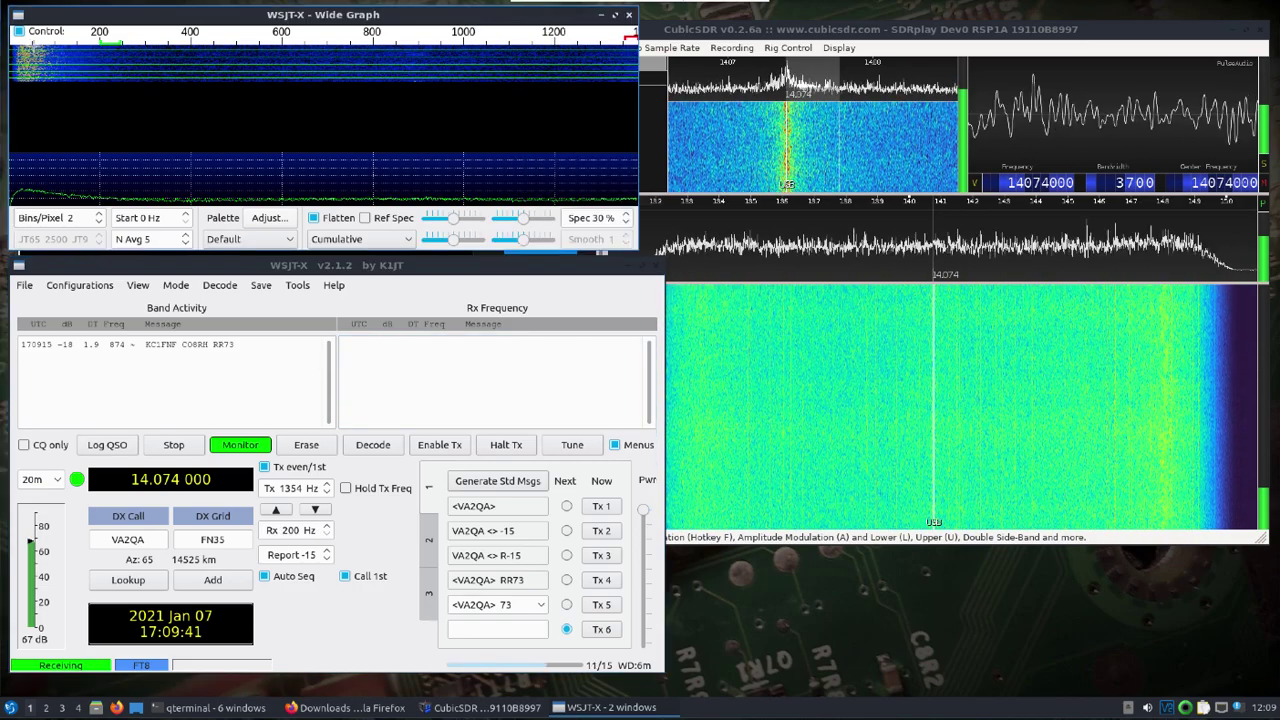
left_click(29, 42)
double_click(129, 344)
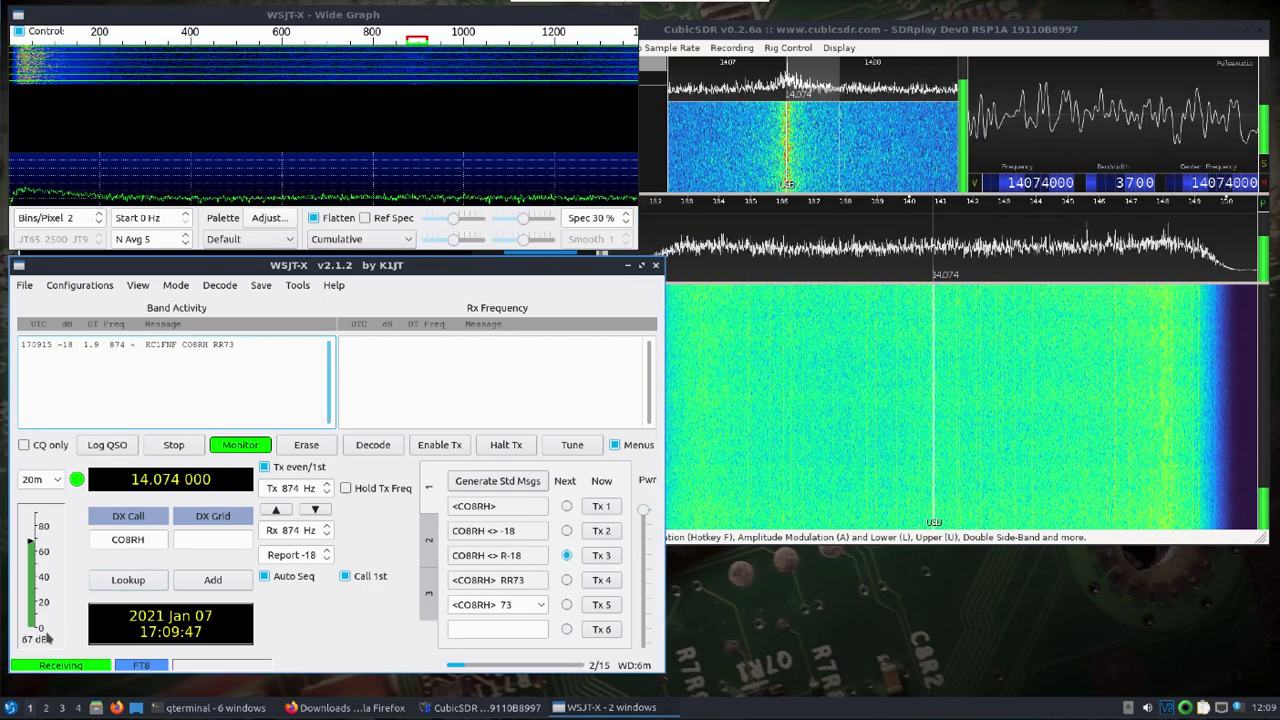
Step: Open a new QTerminal window and change to the Downloads/GridTracker directory
left_click(8, 708)
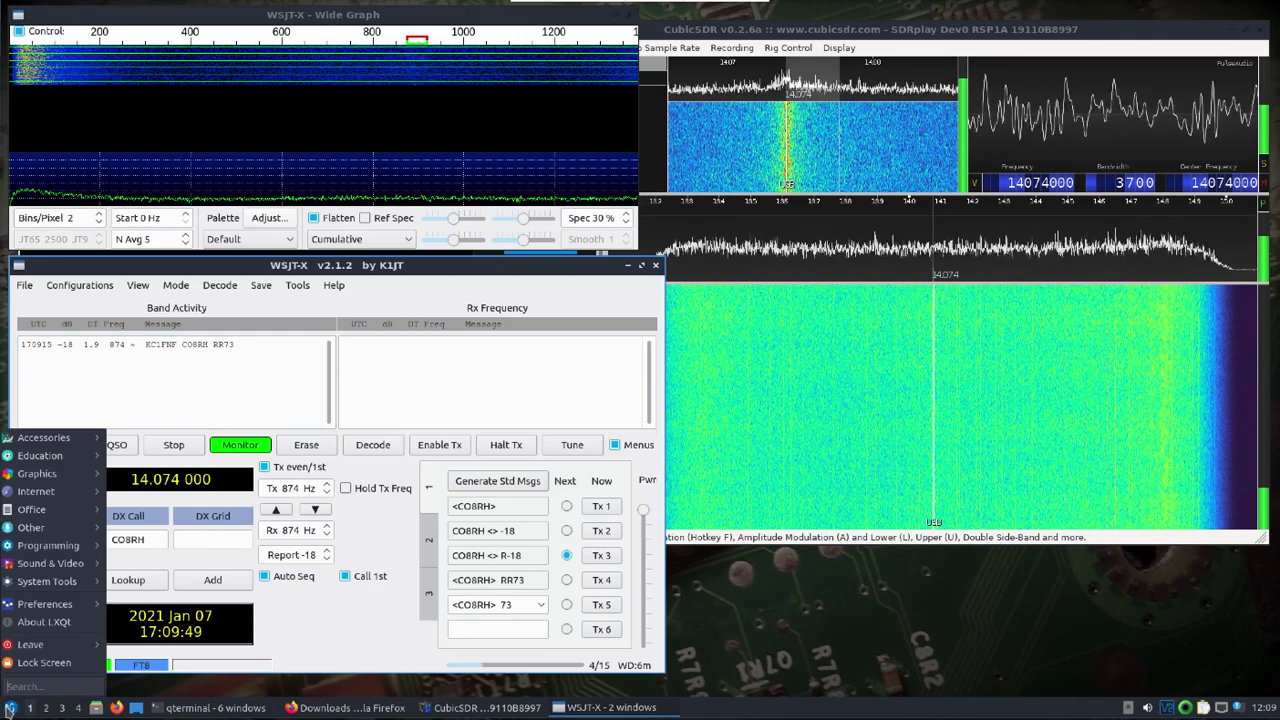
mouse_move(50, 581)
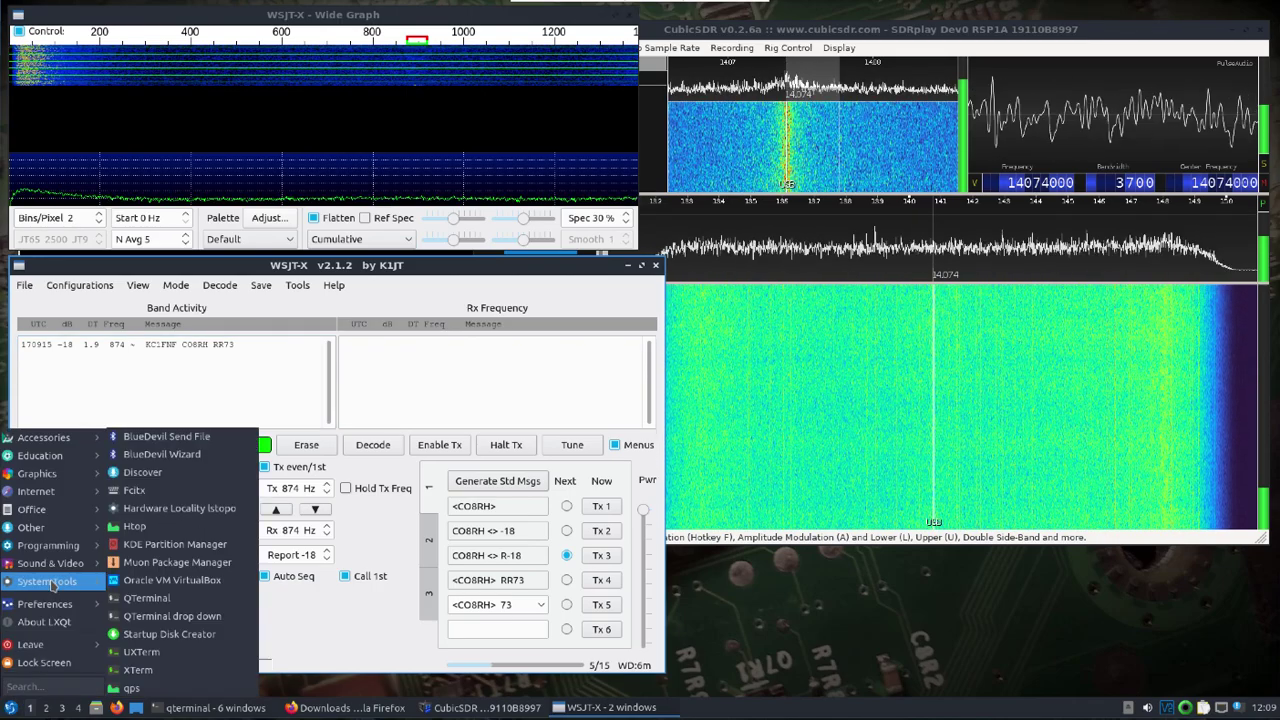
left_click(135, 598)
type("cd Dow")
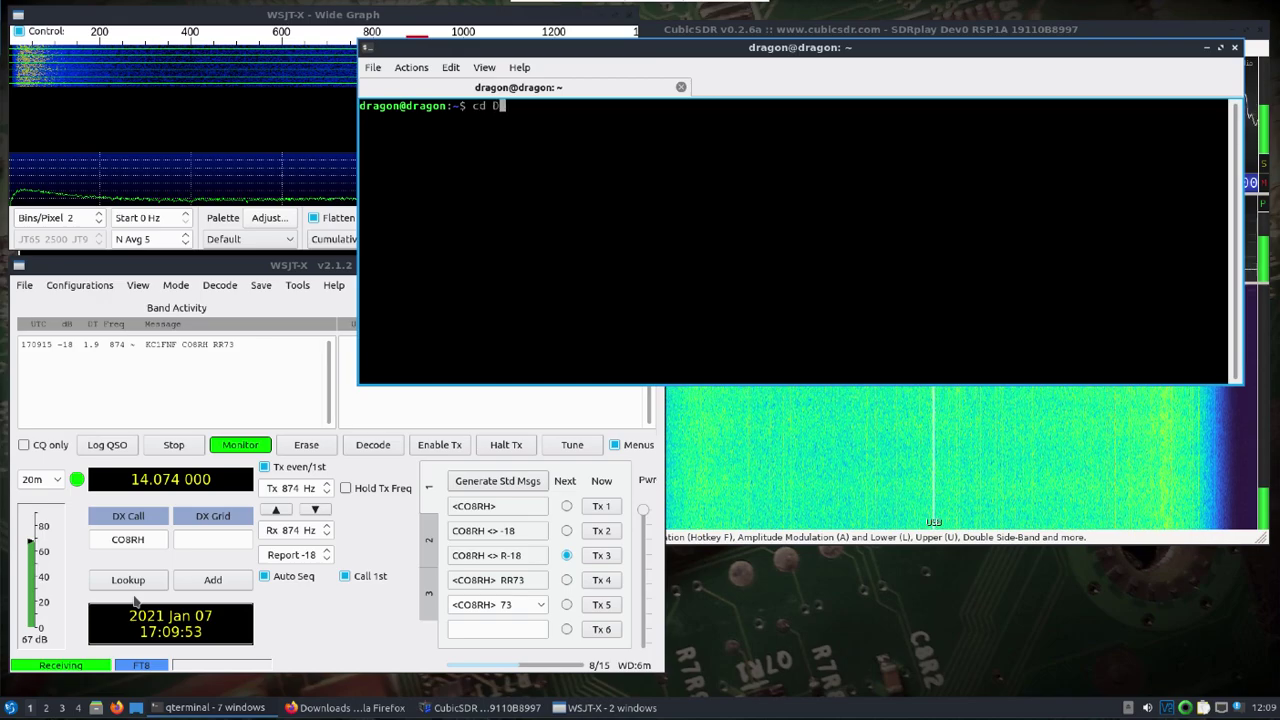
key("Tab")
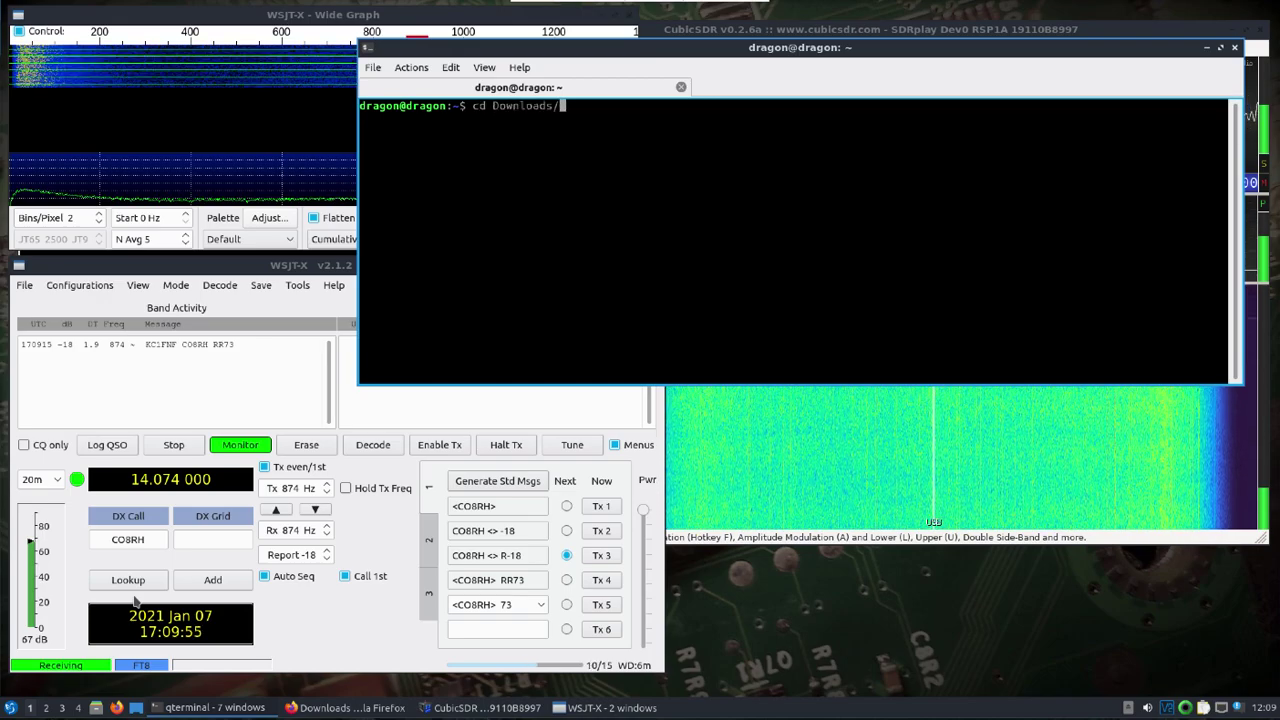
type("Gri")
key("Tab")
key("Return")
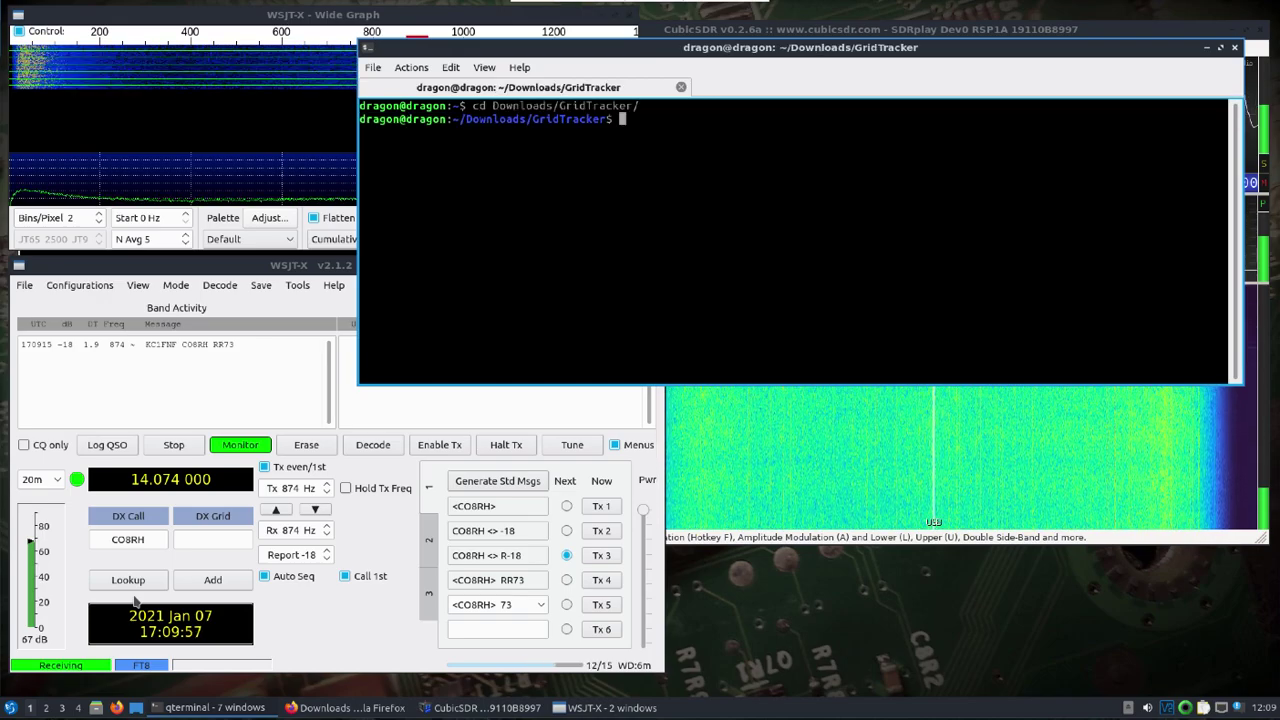
Step: List the directory's files, run ./GridTracker, clear the terminal out of view and move the GridTracker window up slightly
type("ls")
key("Return")
type("./GridTracker")
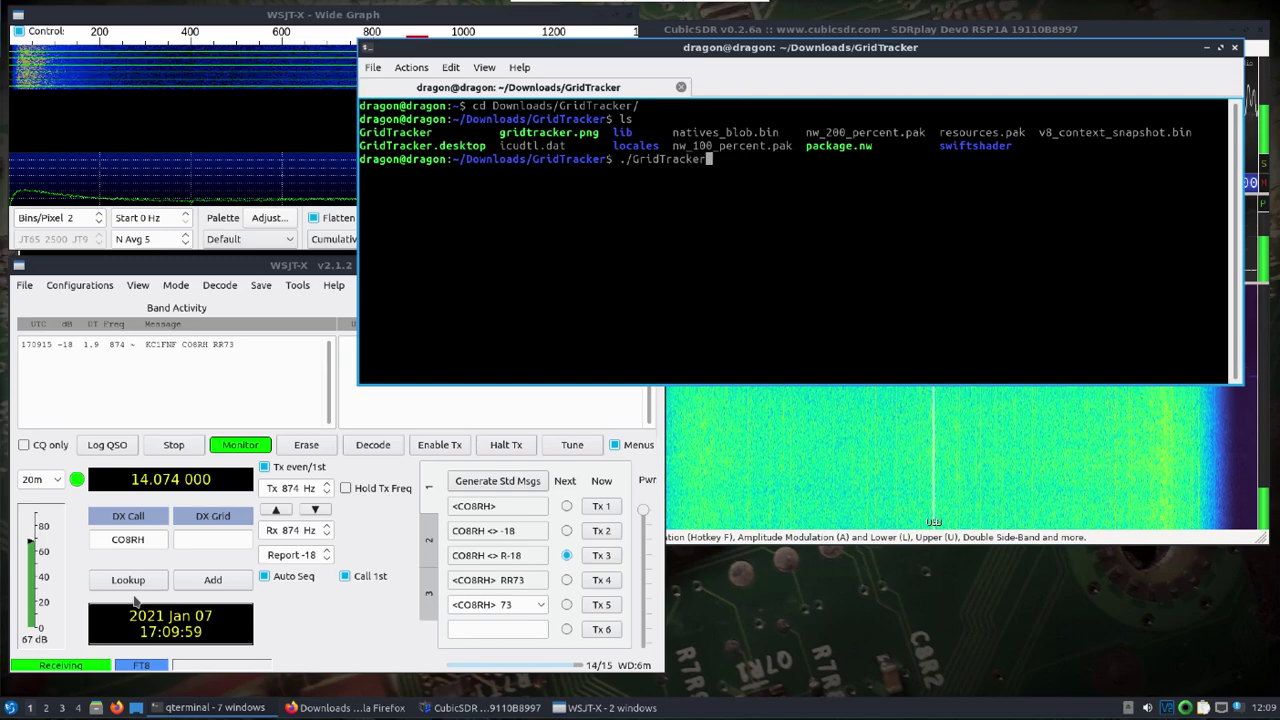
key("Return")
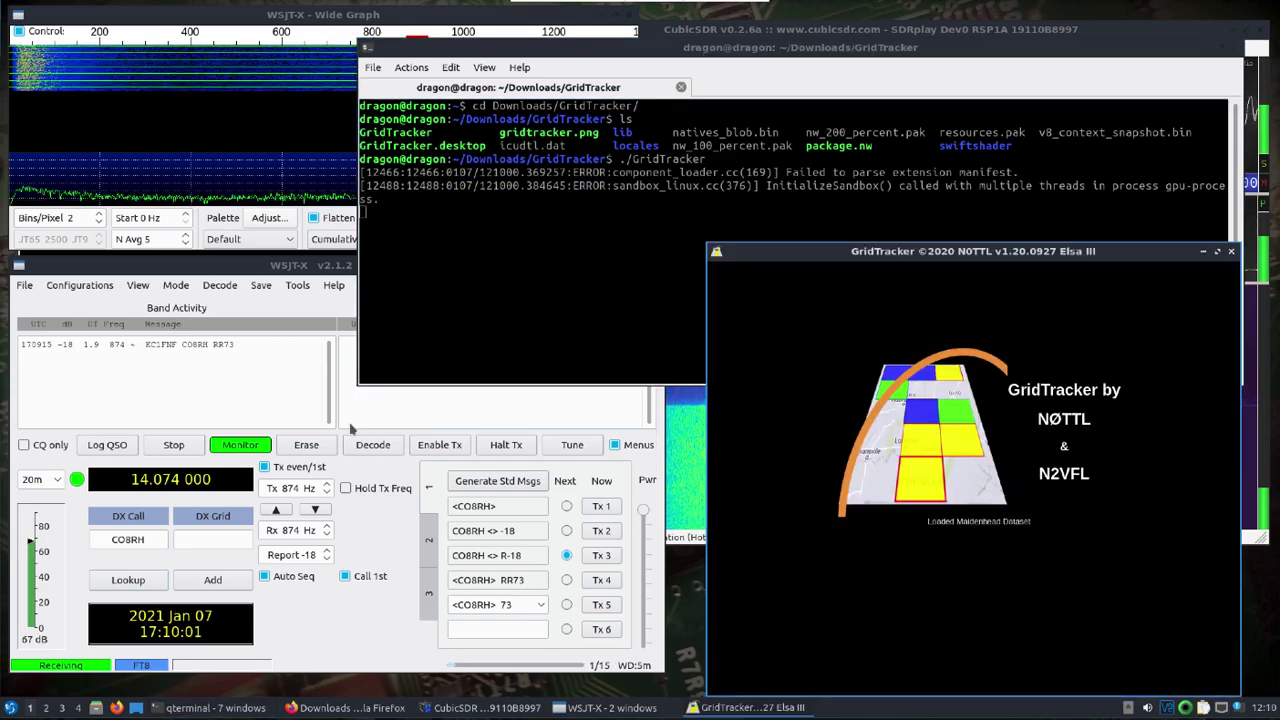
left_click(1224, 50)
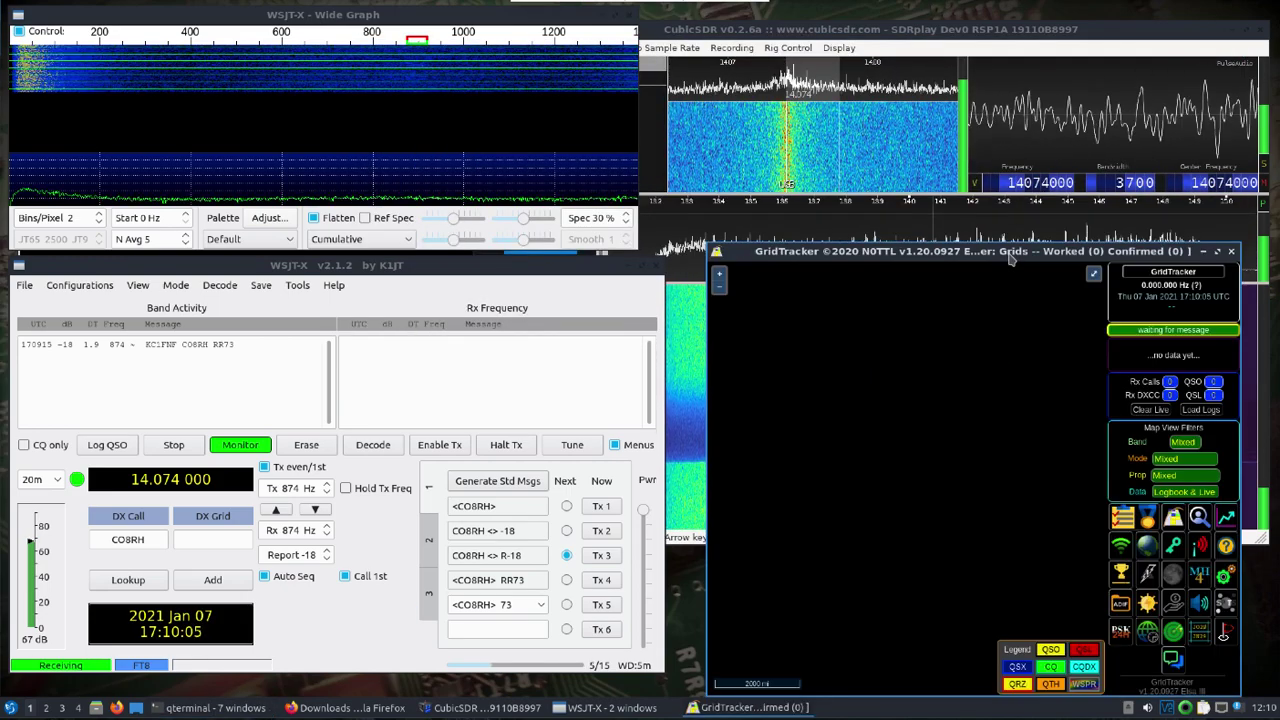
left_click_drag(1007, 251, 1006, 240)
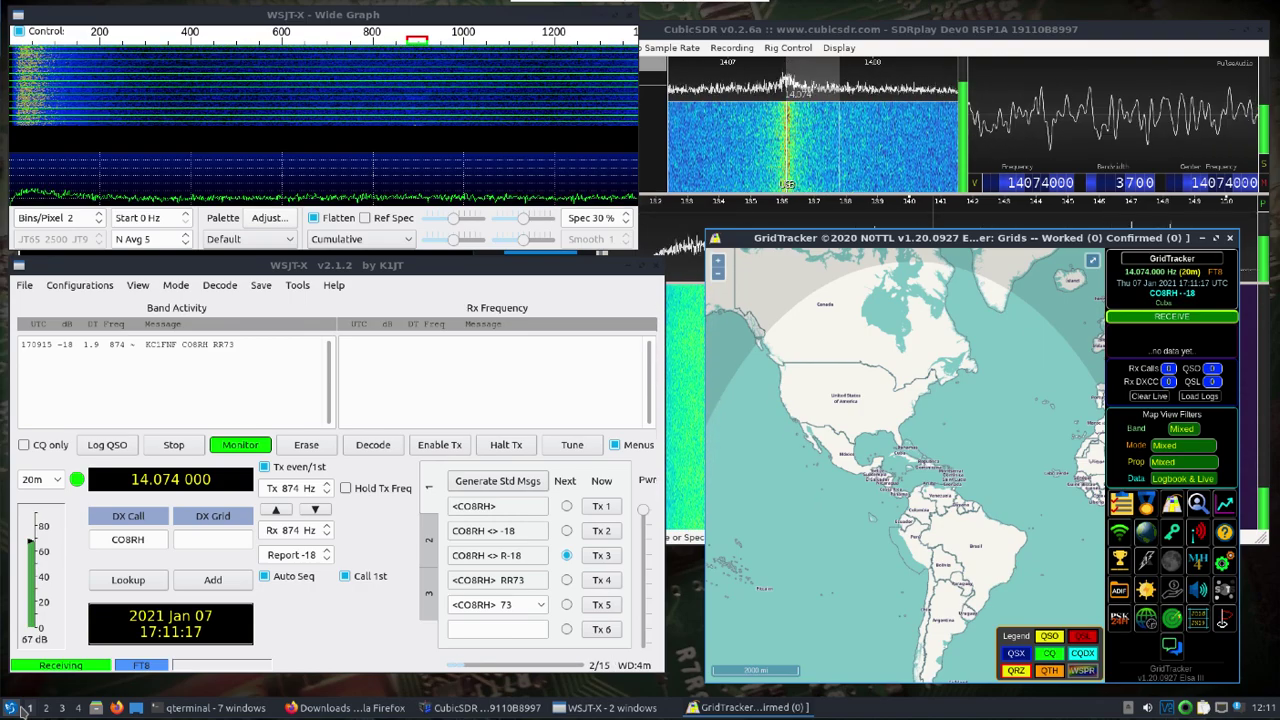
Step: Bring up the list of open terminal windows
left_click(210, 708)
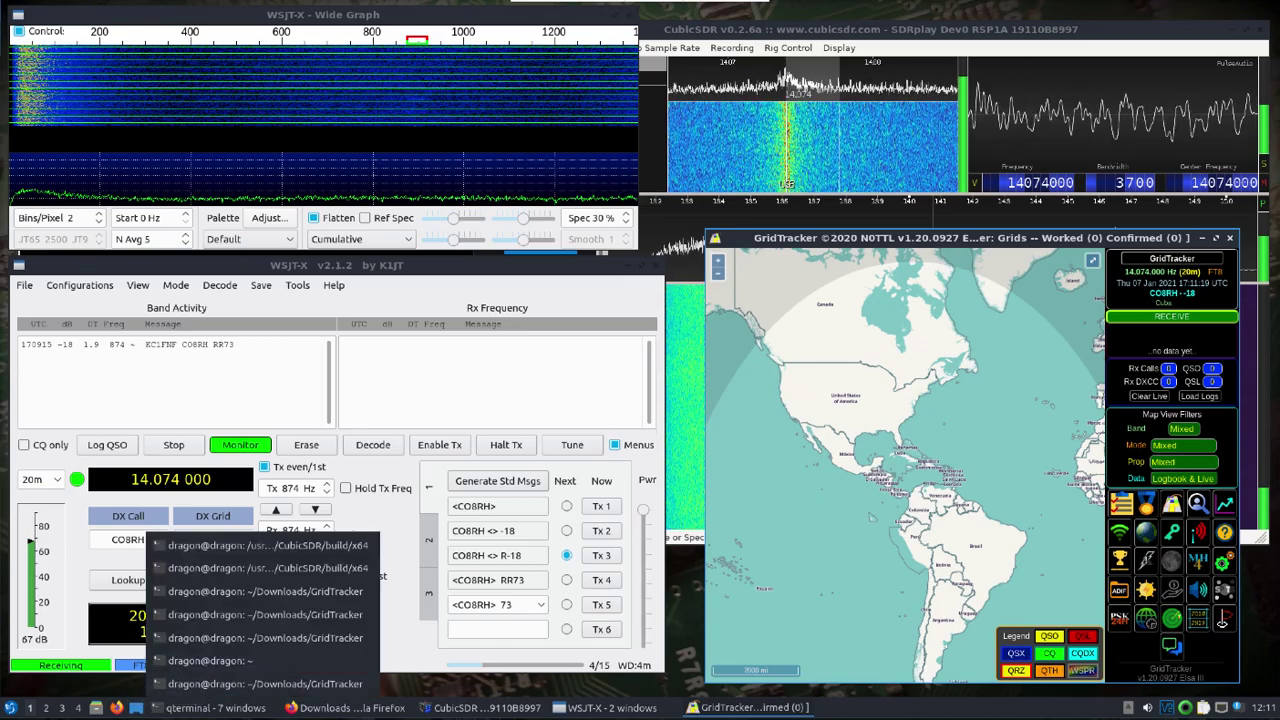